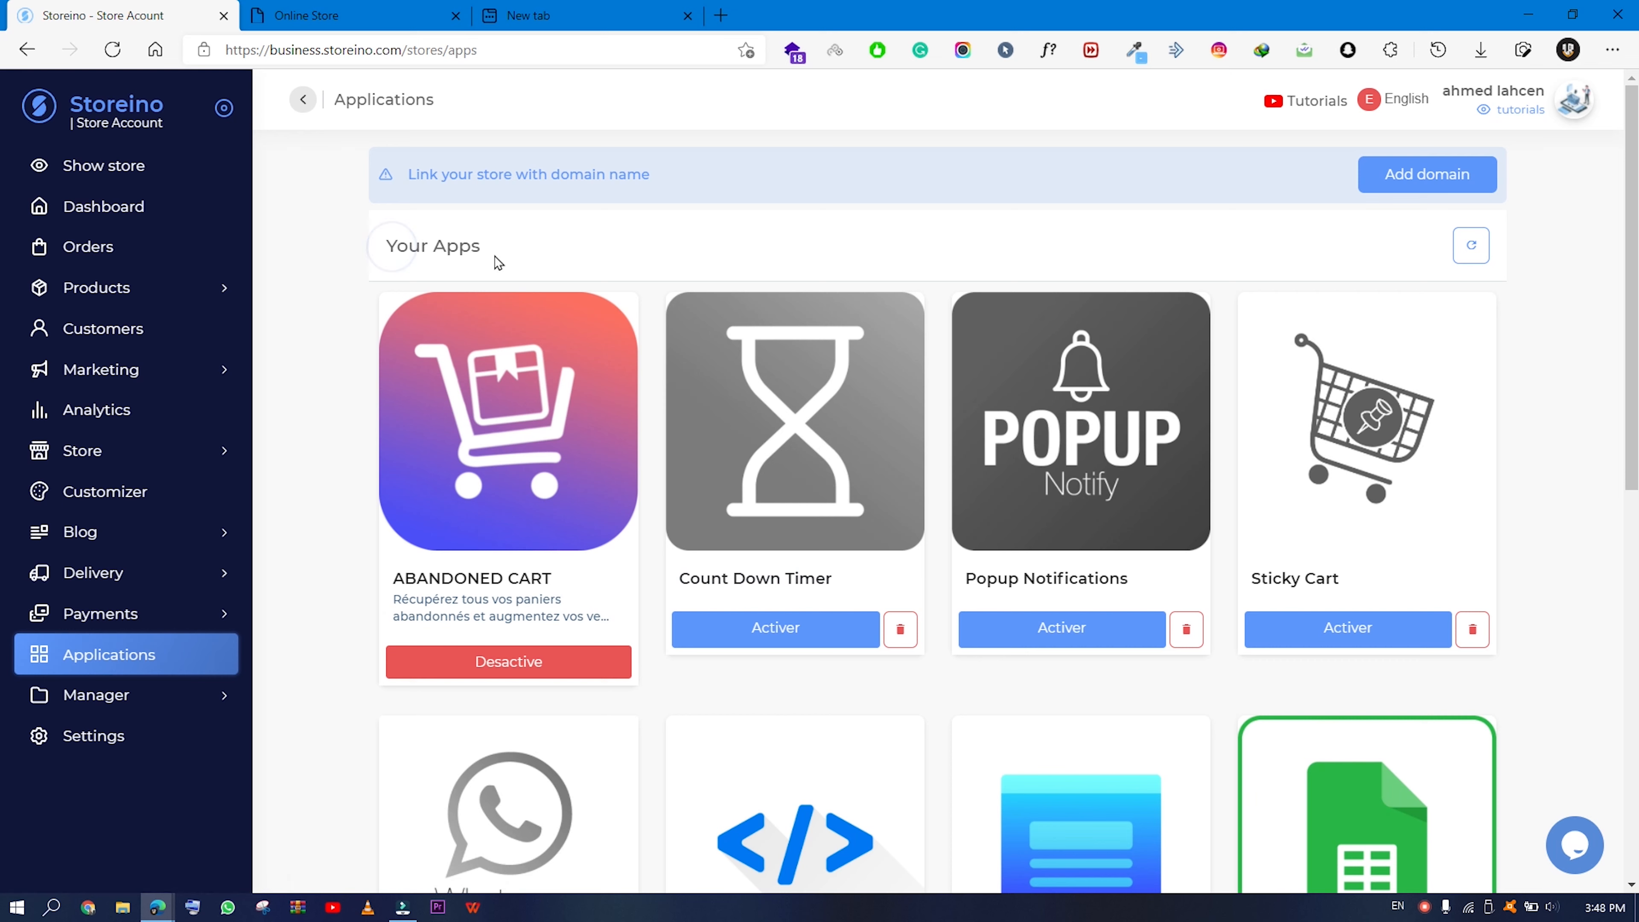
Activate the Count Down Timer app among the store's applications and open its settings.
{"action": "scroll", "coordinate": [494, 260], "scroll_direction": "down", "scroll_amount": 10}
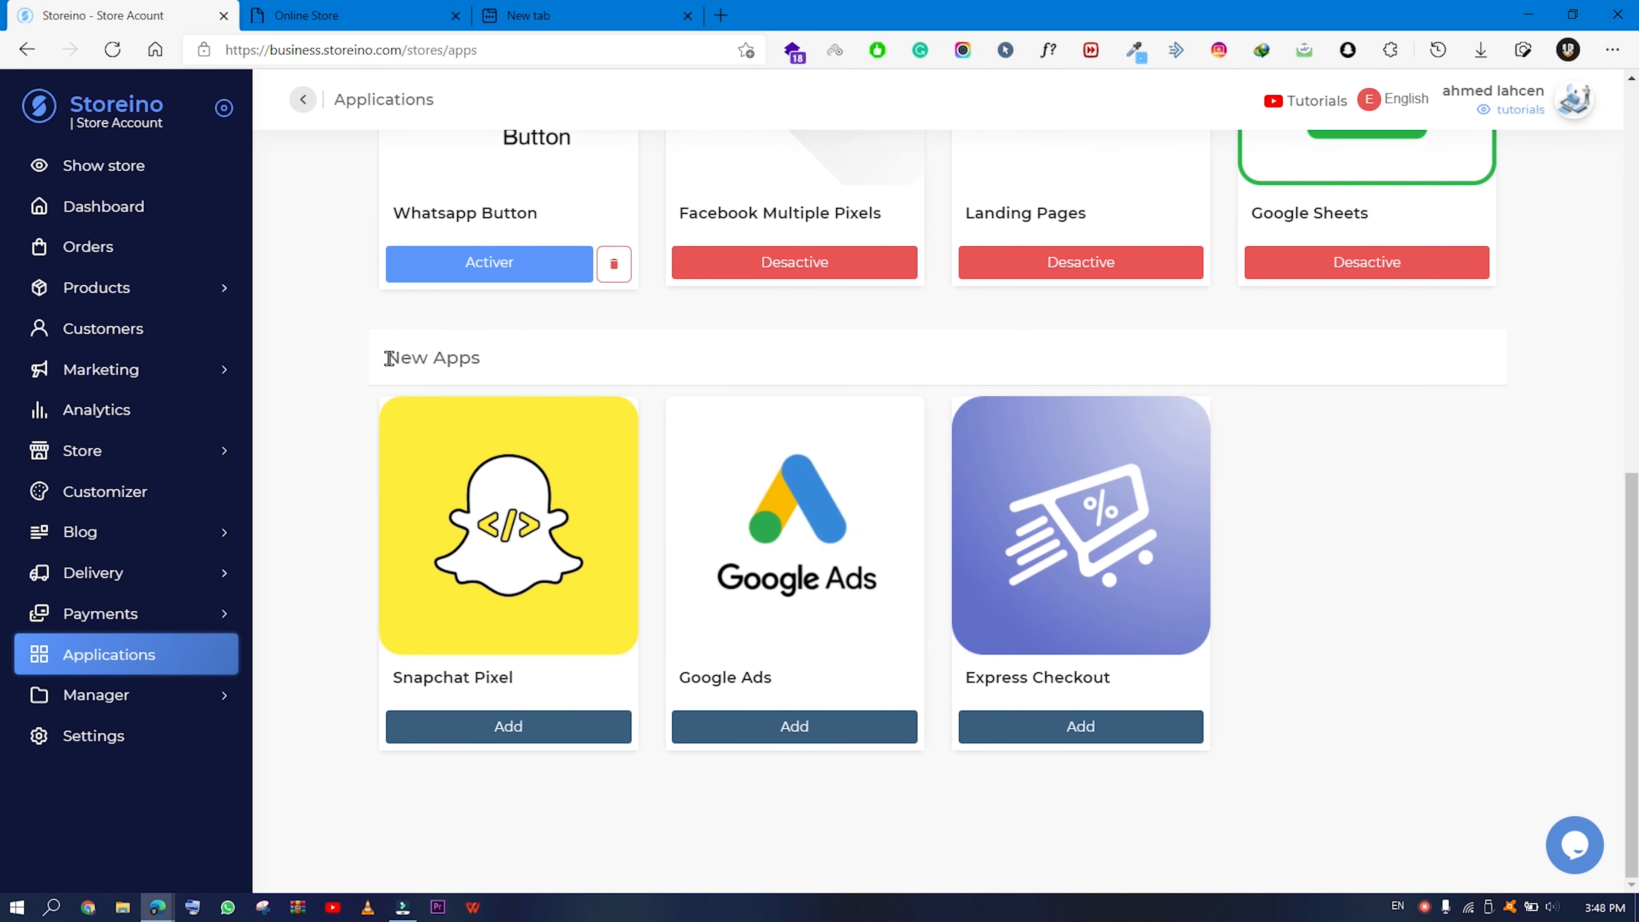
{"action": "left_click_drag", "start_coordinate": [388, 358], "coordinate": [494, 359]}
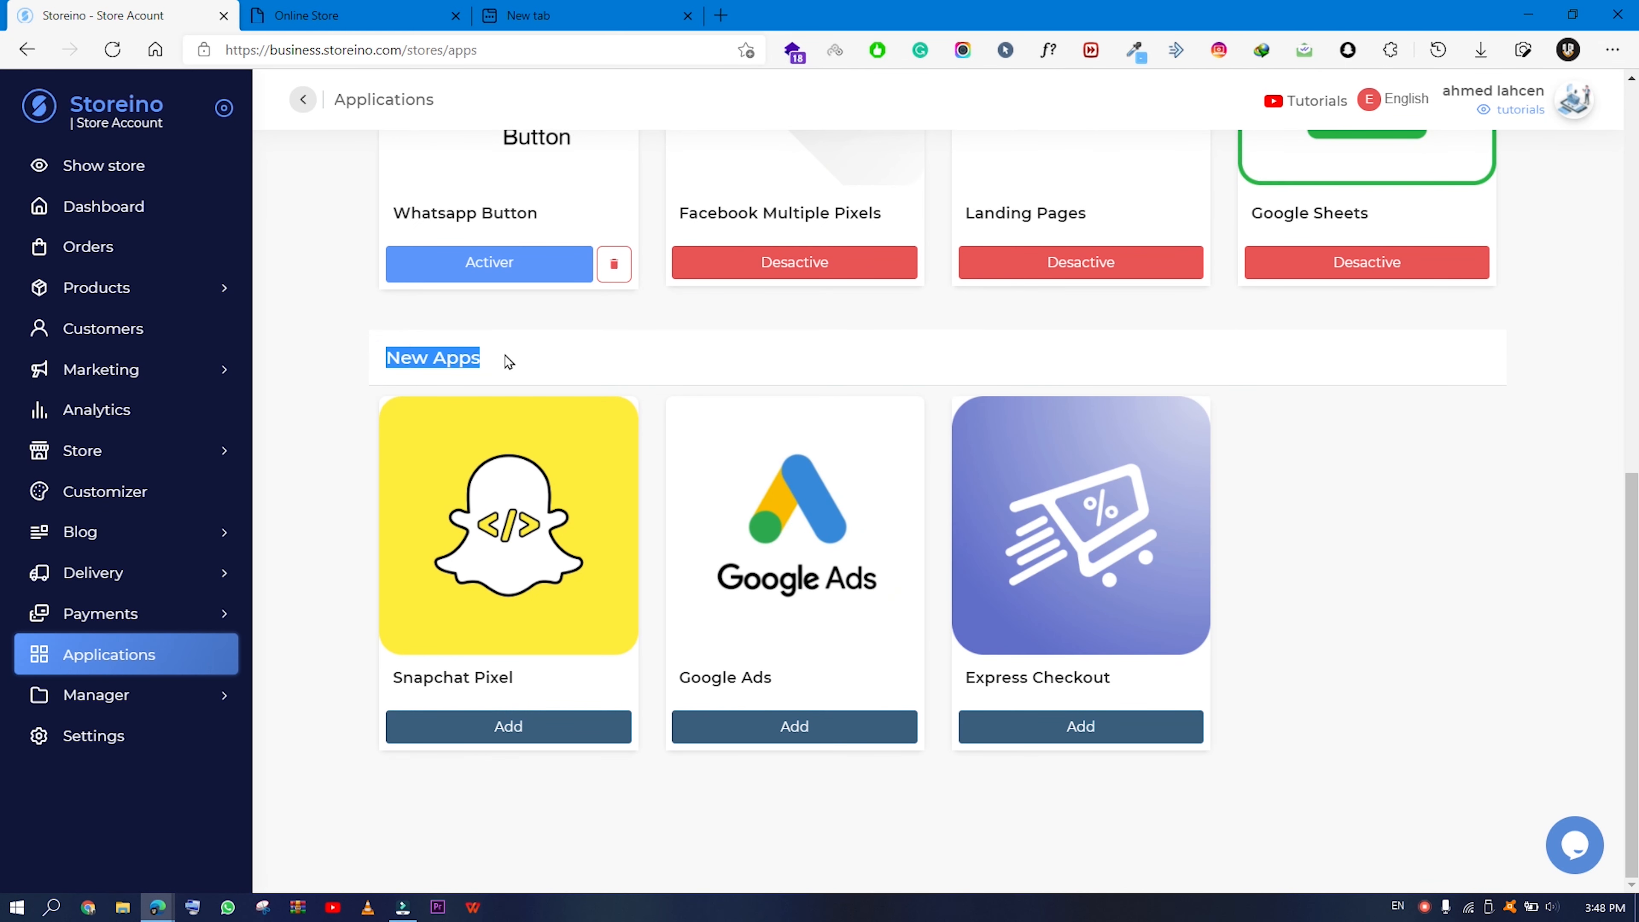
{"action": "left_click", "coordinate": [509, 363]}
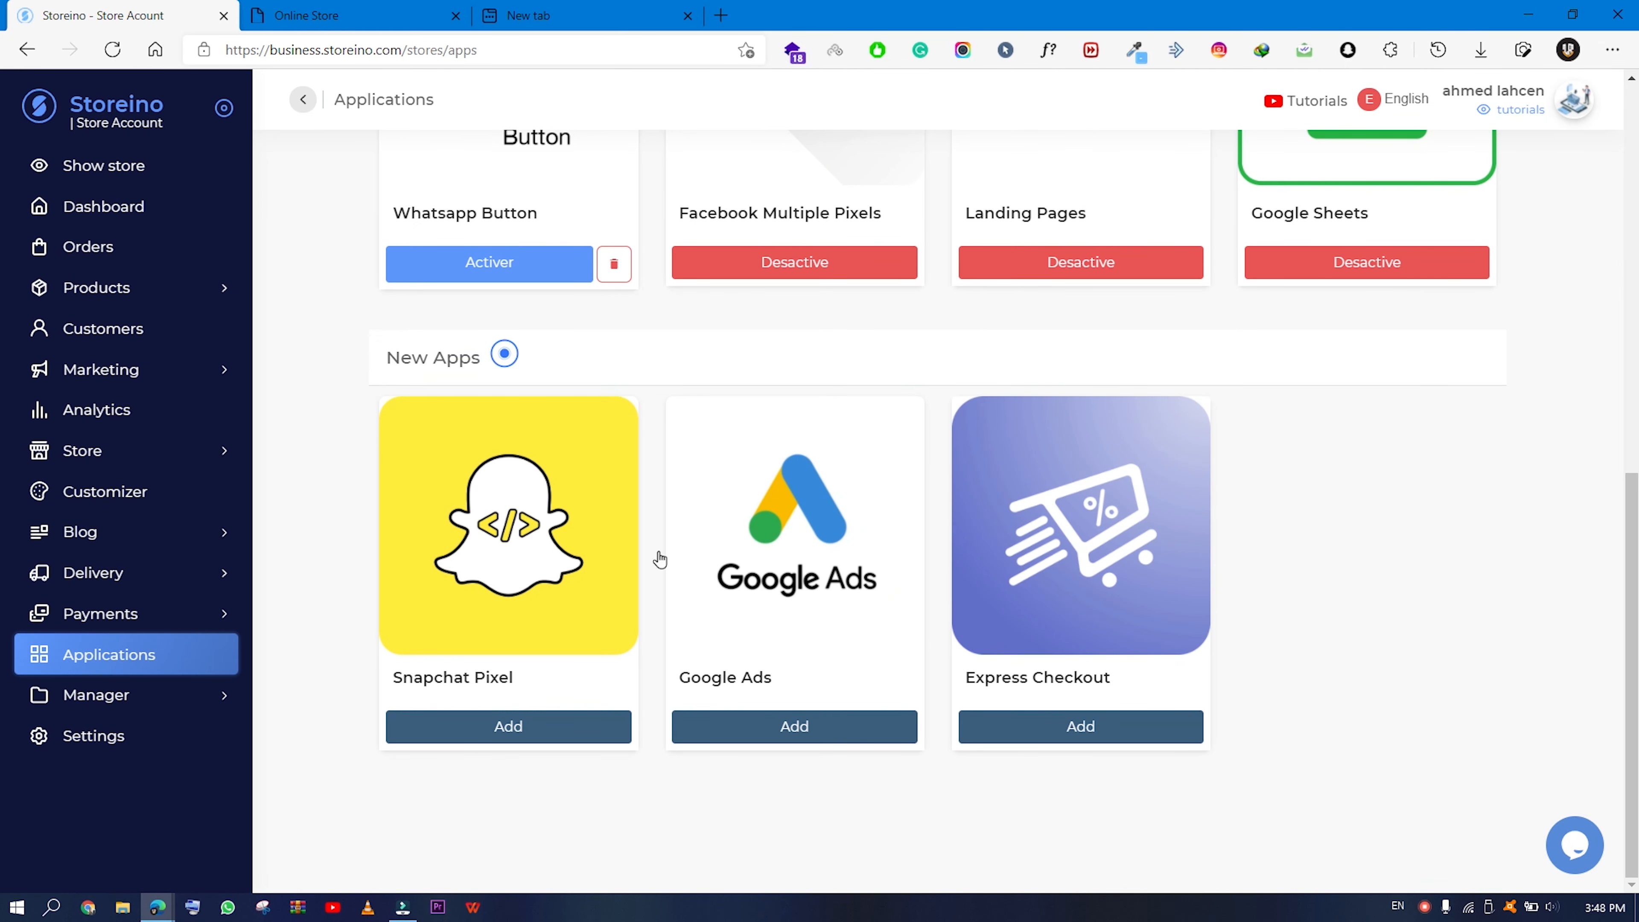
{"action": "left_click", "coordinate": [1079, 727]}
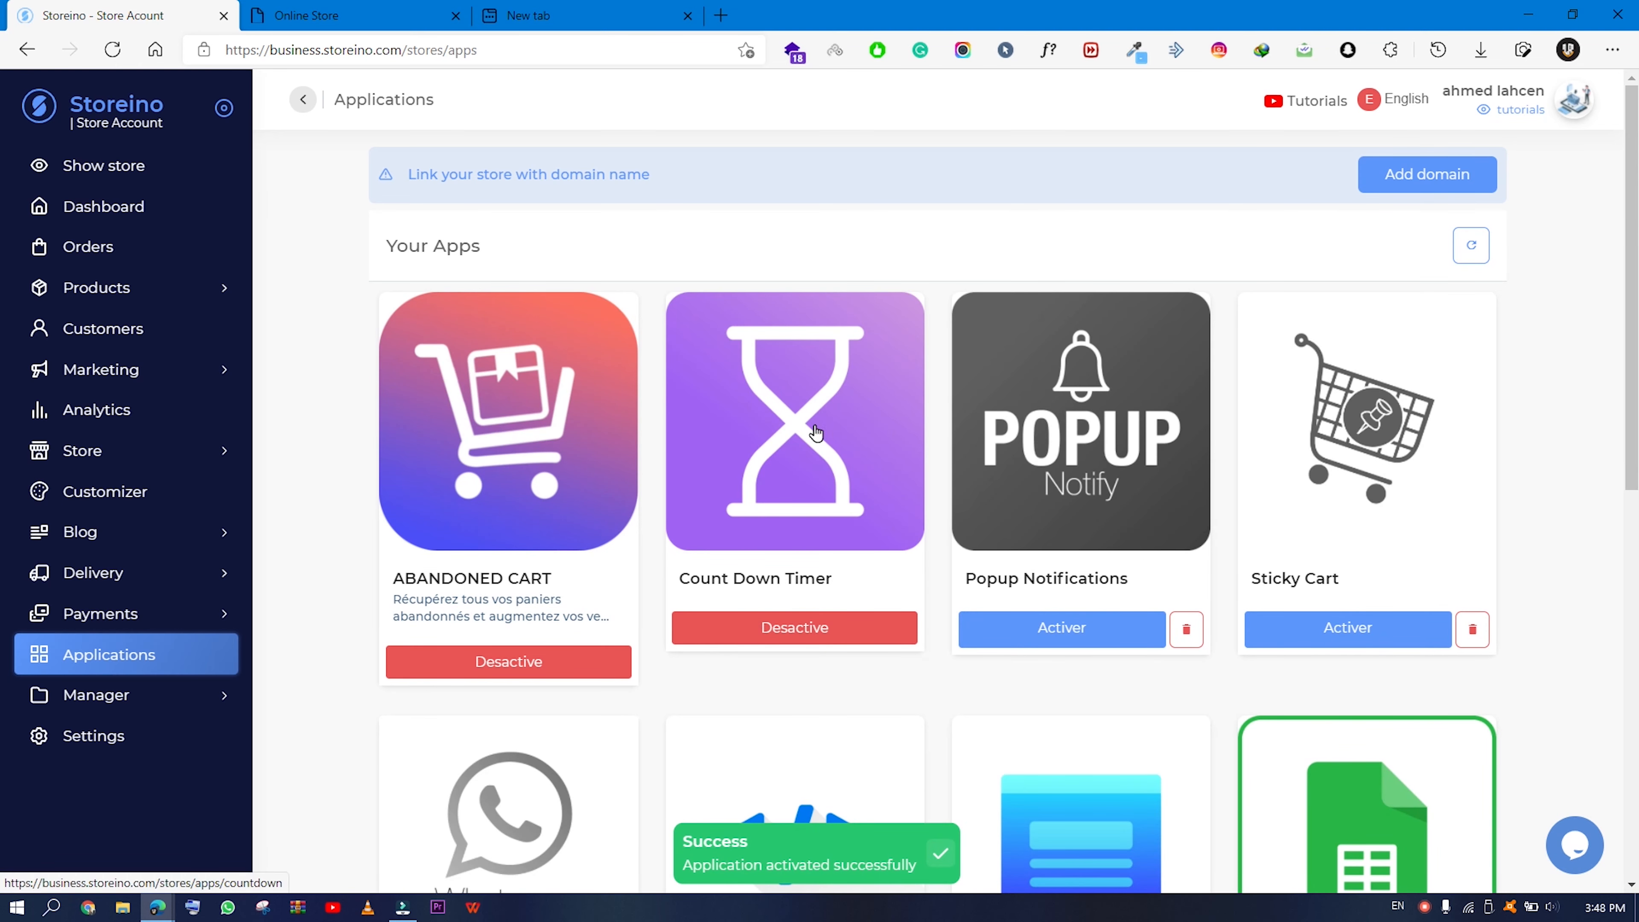
{"action": "left_click", "coordinate": [799, 474]}
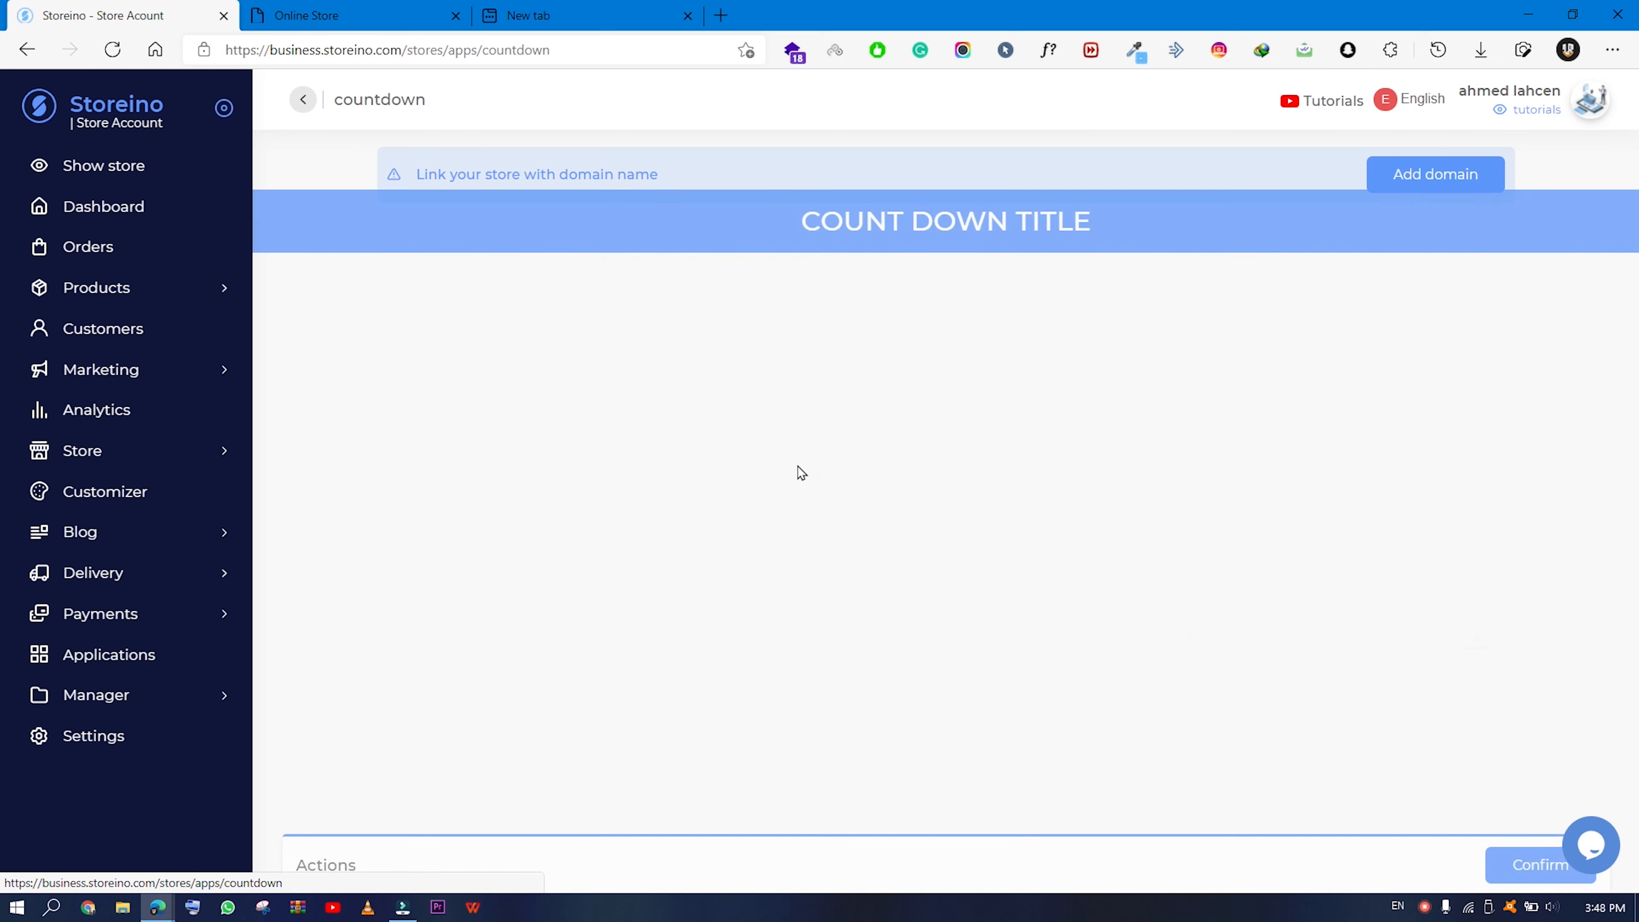
Examine the countdown preview and the days, hours, minutes and seconds fields in the Count Down Timer section.
{"action": "scroll", "coordinate": [801, 473], "scroll_direction": "down", "scroll_amount": 2}
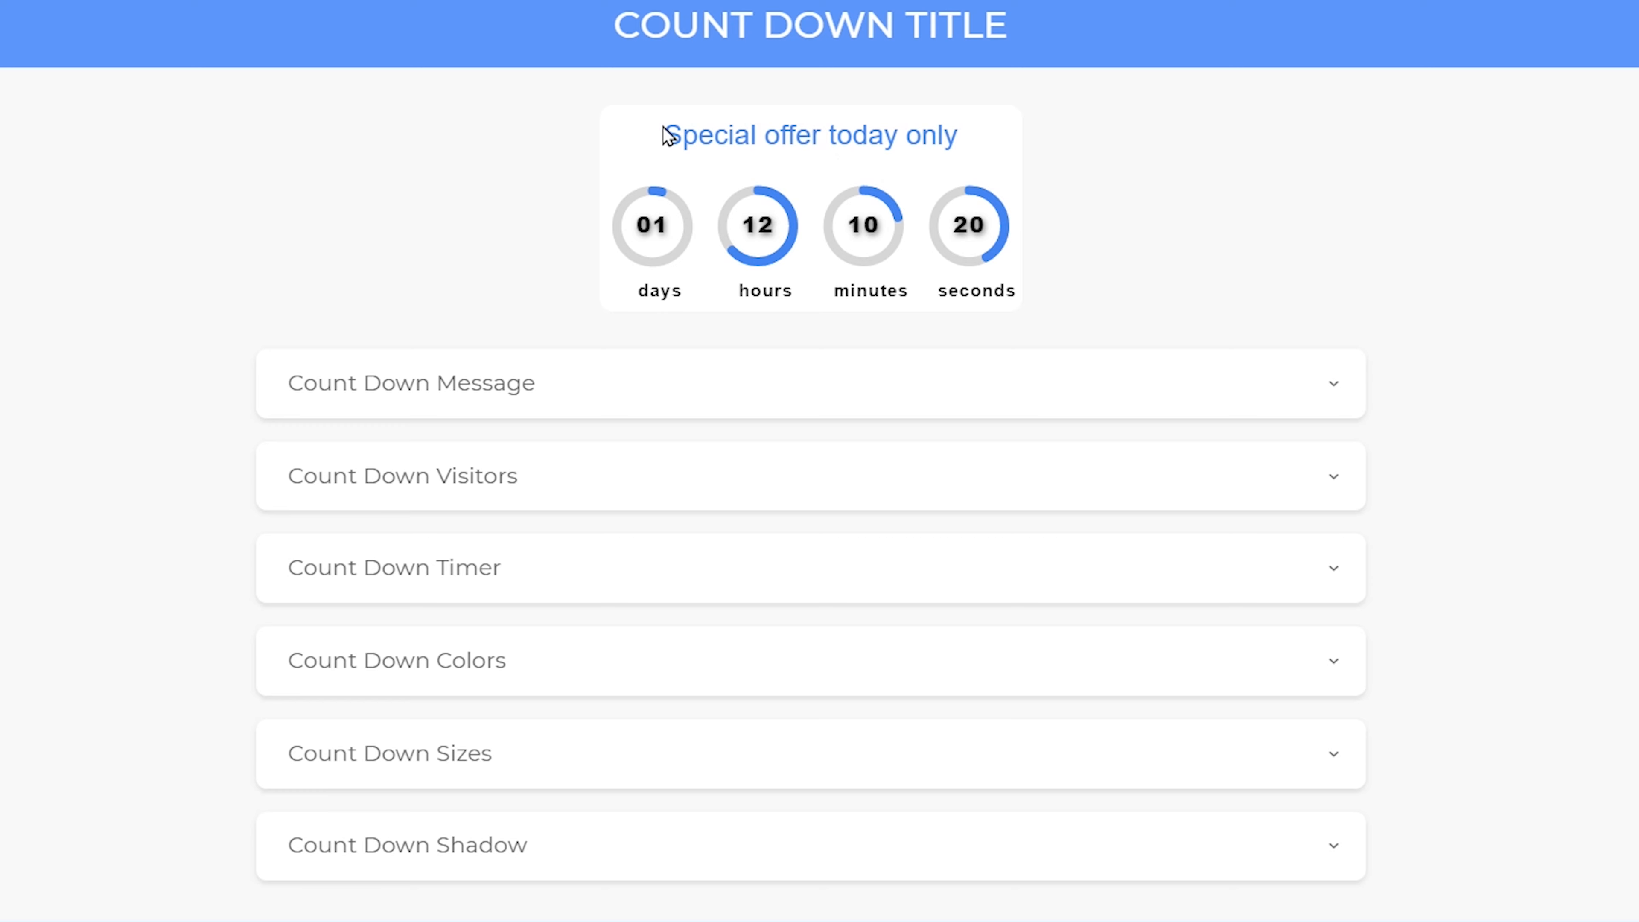
{"action": "left_click_drag", "start_coordinate": [667, 136], "coordinate": [994, 149]}
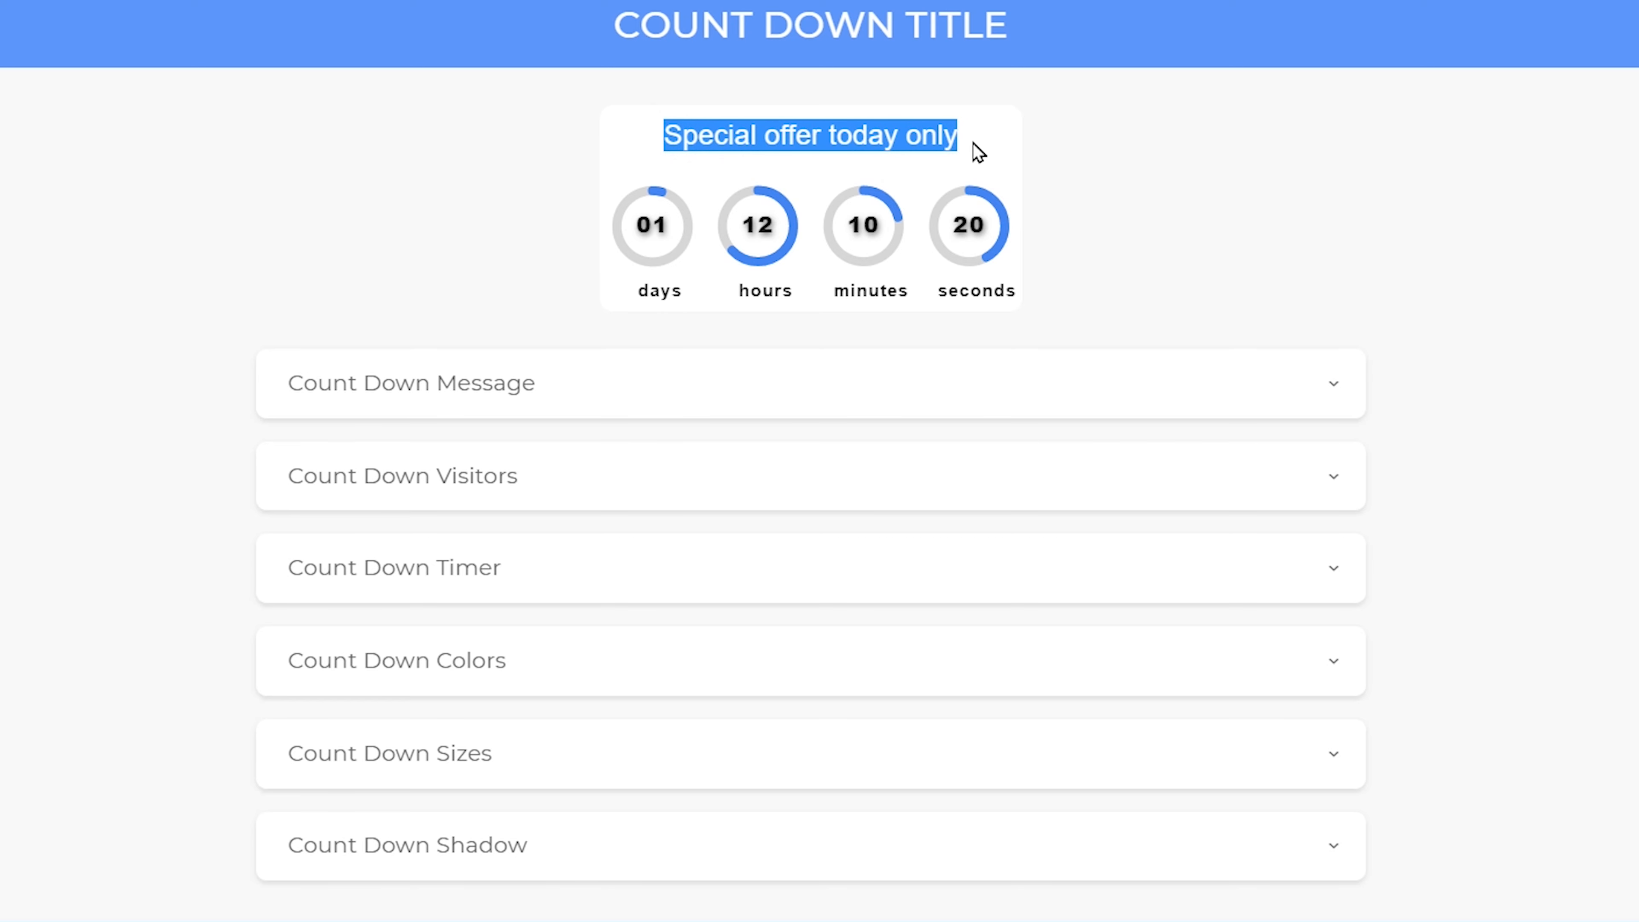
{"action": "left_click", "coordinate": [838, 285]}
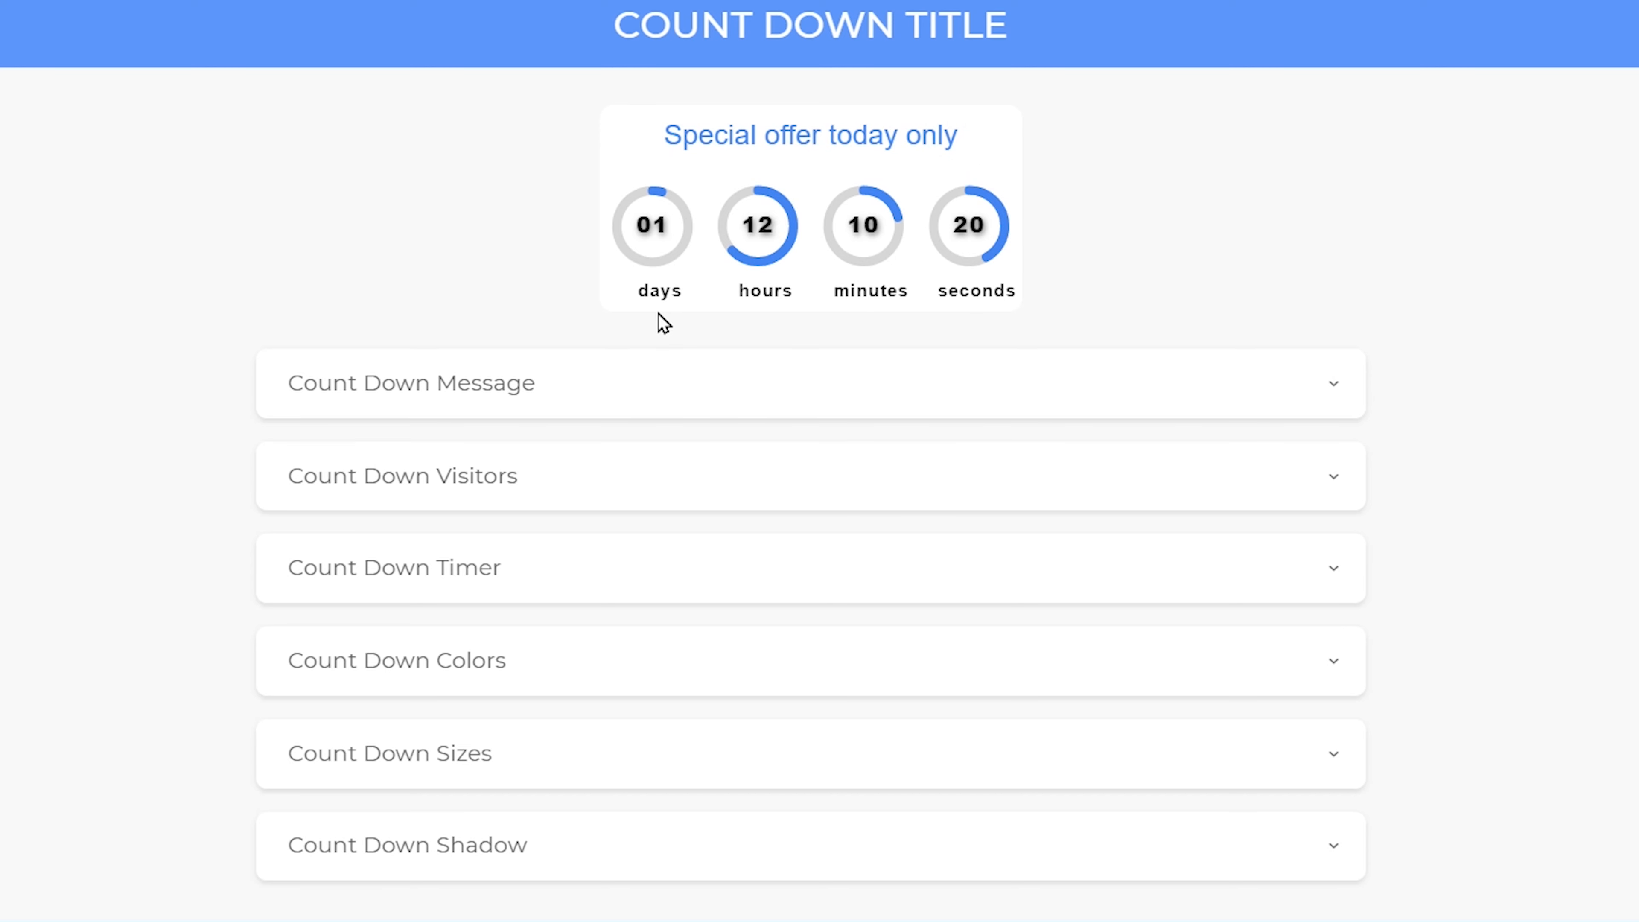
{"action": "left_click", "coordinate": [682, 585]}
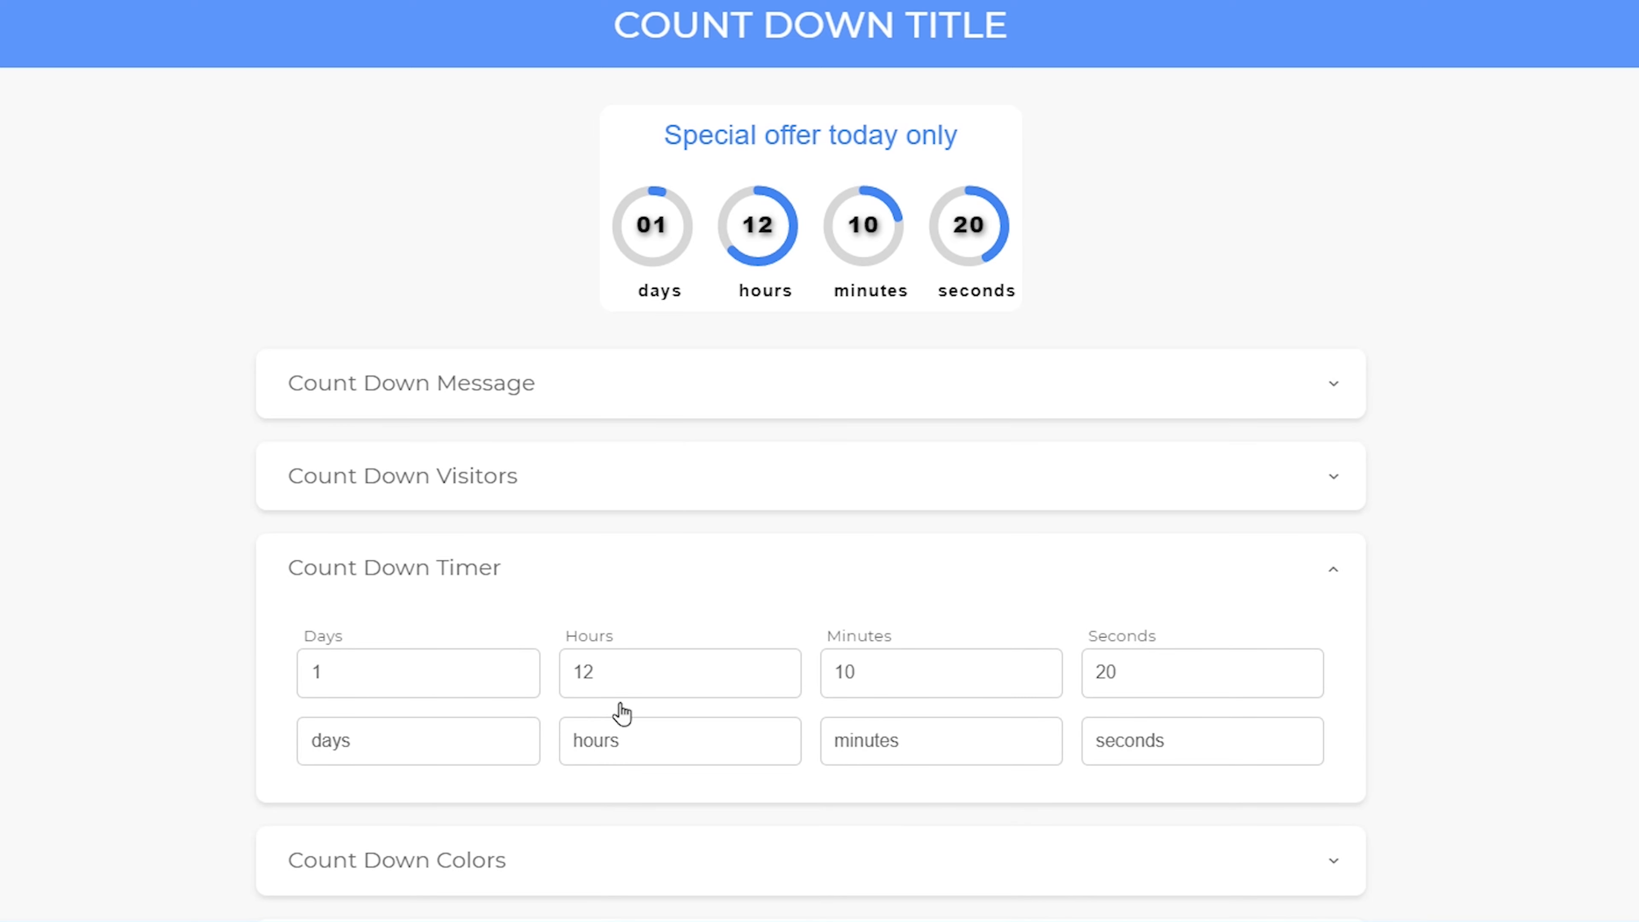
{"action": "left_click", "coordinate": [584, 565]}
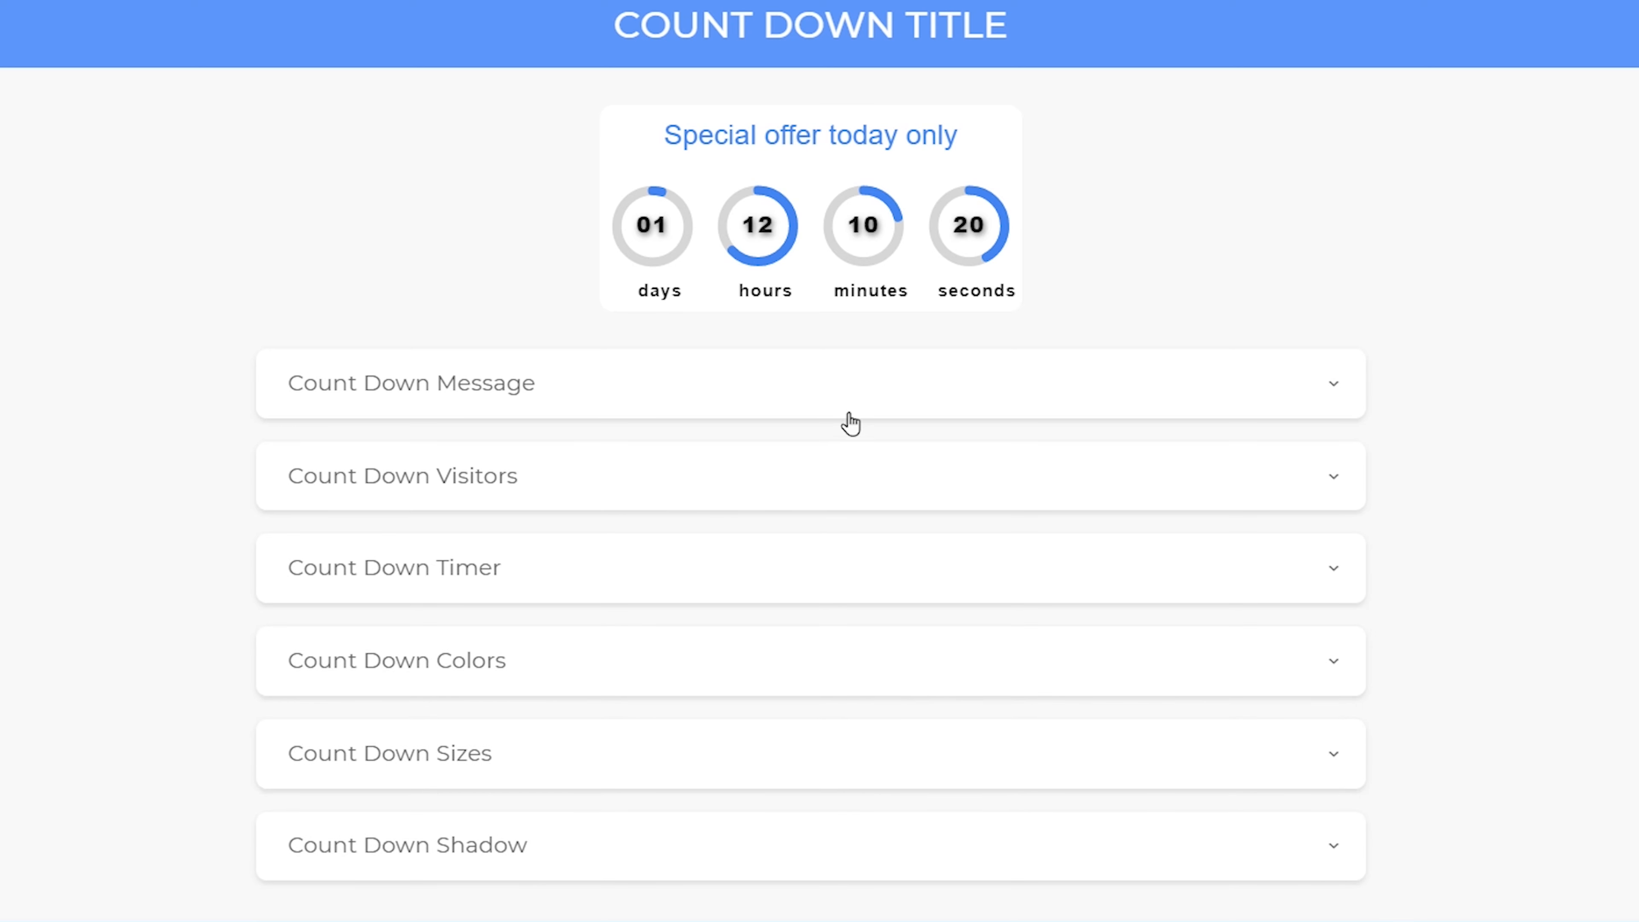
Set the countdown message title to "BEST OFFER TODAY ONLY".
{"action": "left_click", "coordinate": [861, 392]}
{"action": "scroll", "coordinate": [850, 384], "scroll_direction": "down", "scroll_amount": 3}
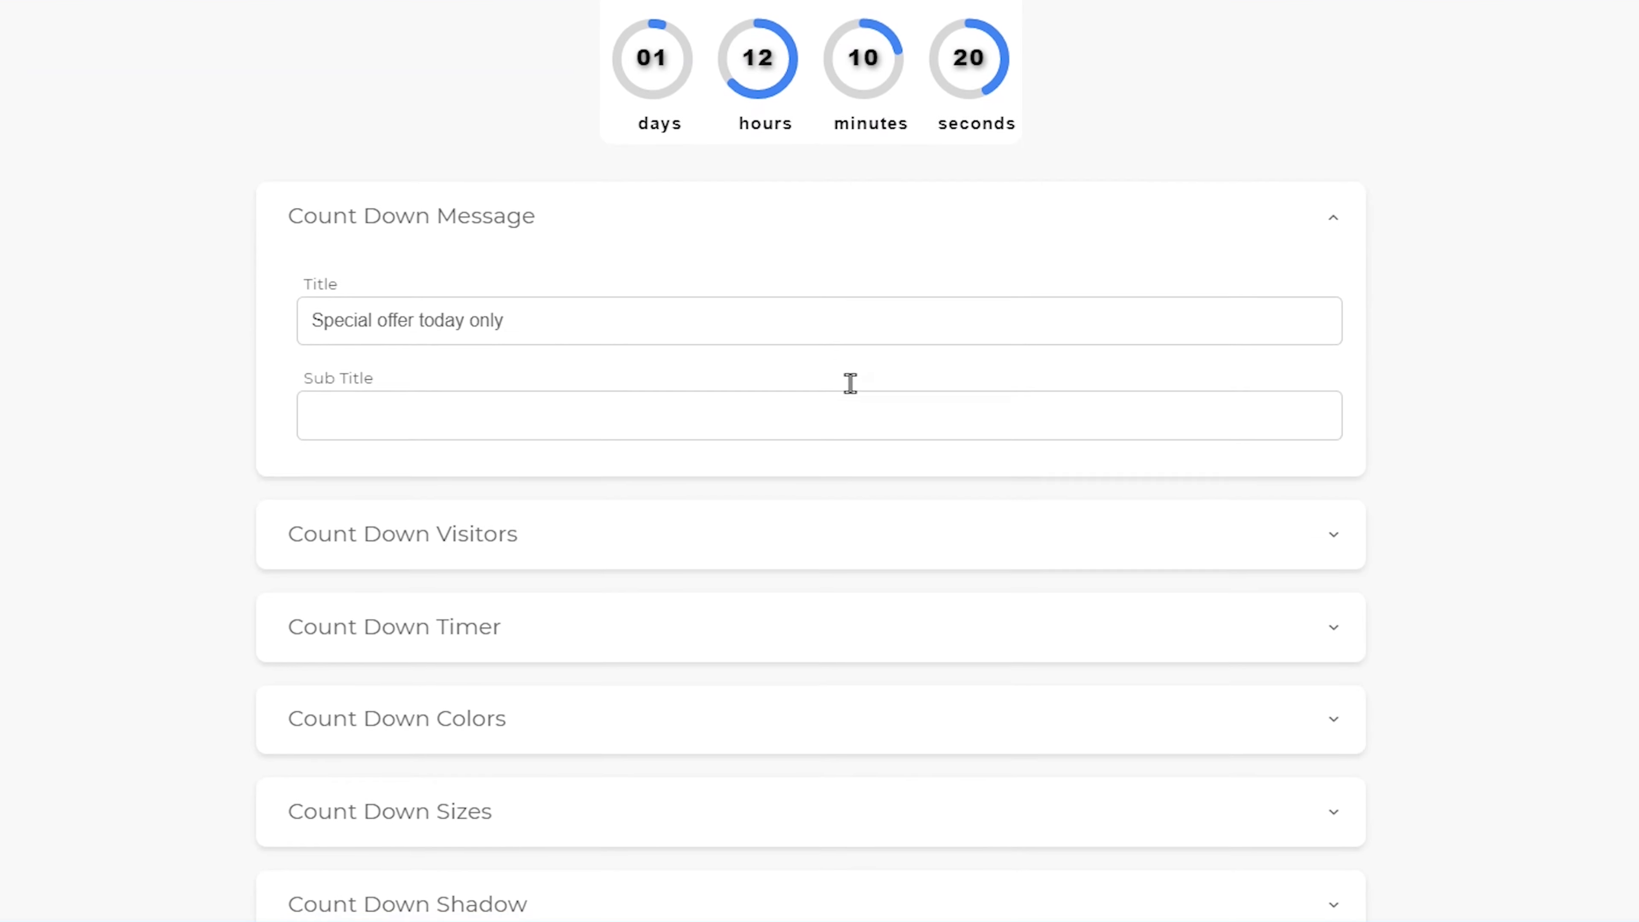
{"action": "left_click_drag", "start_coordinate": [293, 283], "coordinate": [377, 282]}
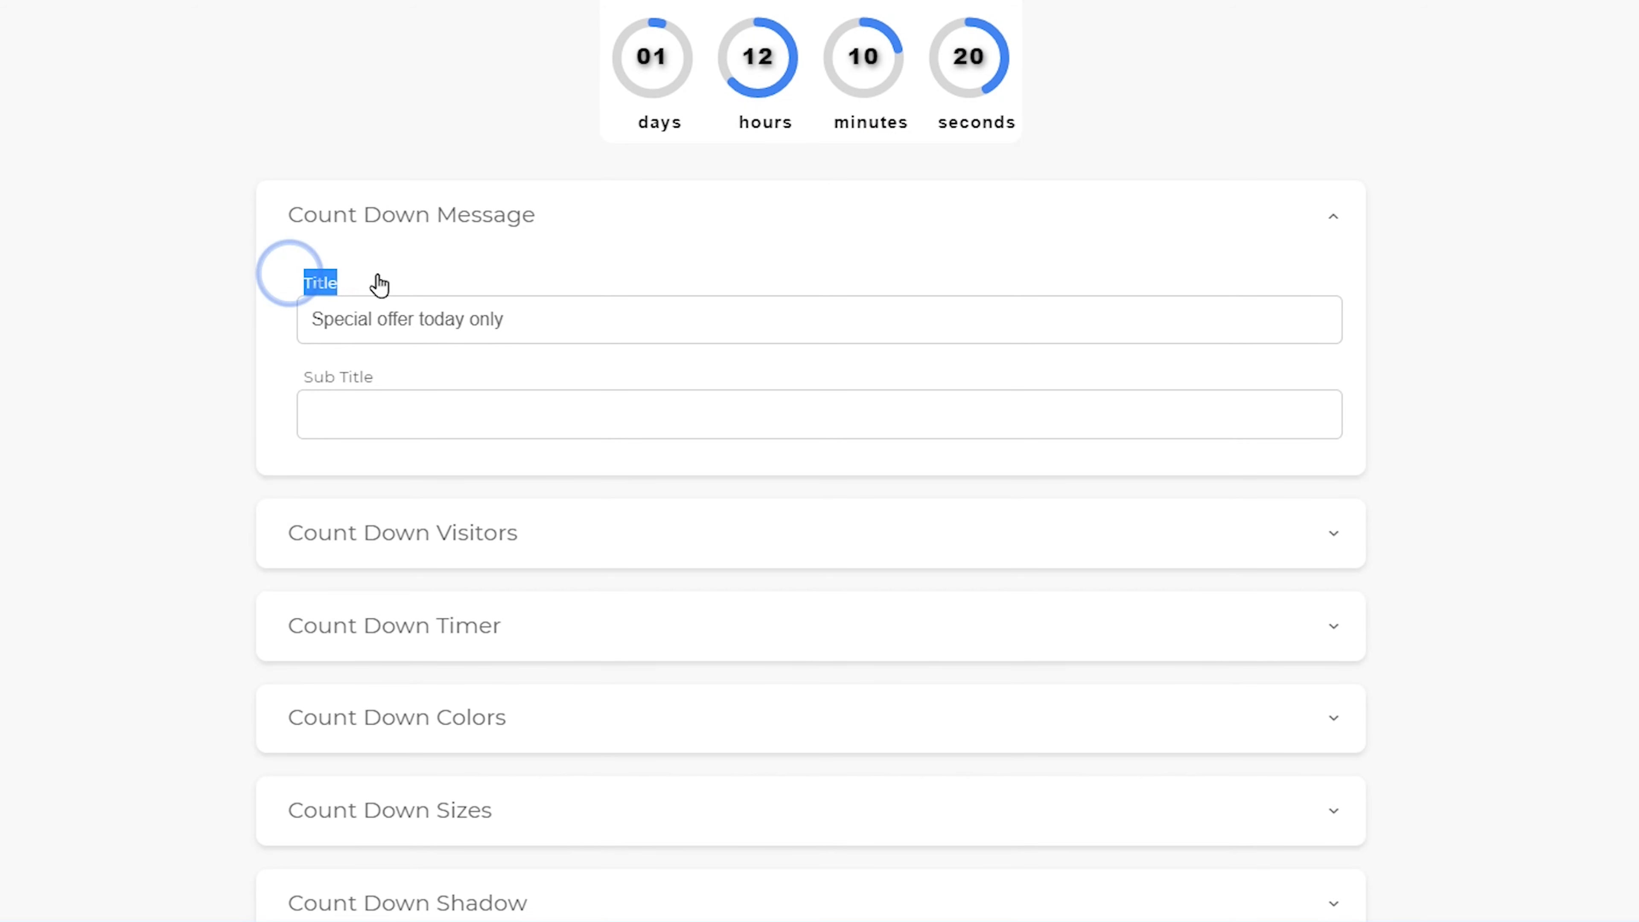
{"action": "scroll", "coordinate": [439, 286], "scroll_direction": "up", "scroll_amount": 3}
{"action": "left_click_drag", "start_coordinate": [674, 135], "coordinate": [976, 158]}
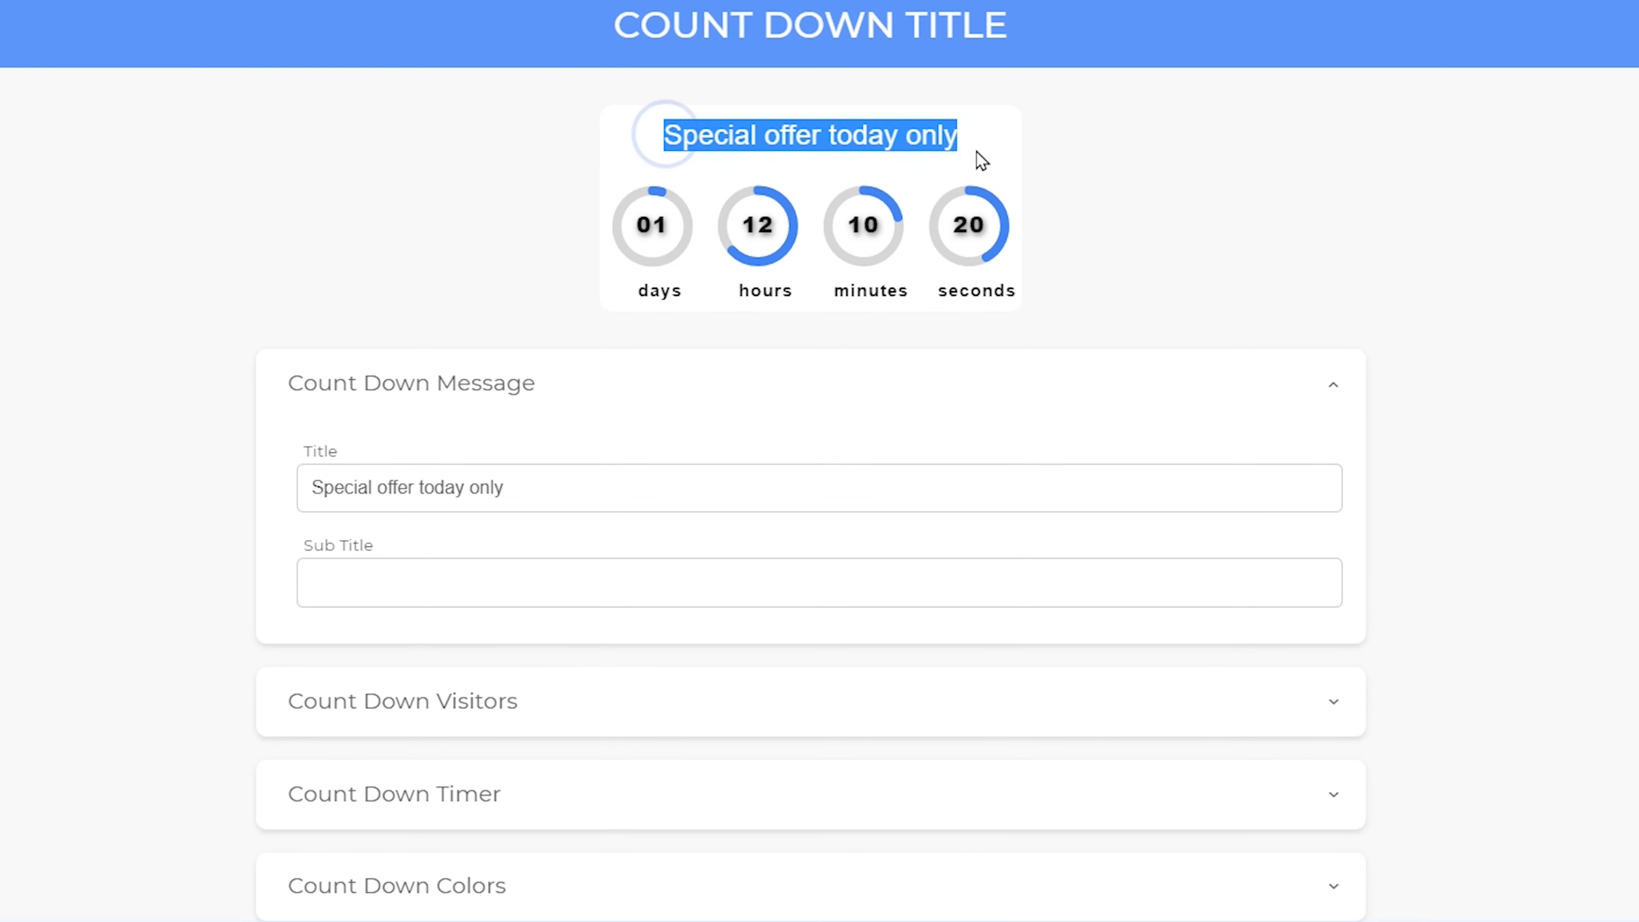
{"action": "scroll", "coordinate": [526, 510], "scroll_direction": "up", "scroll_amount": 2}
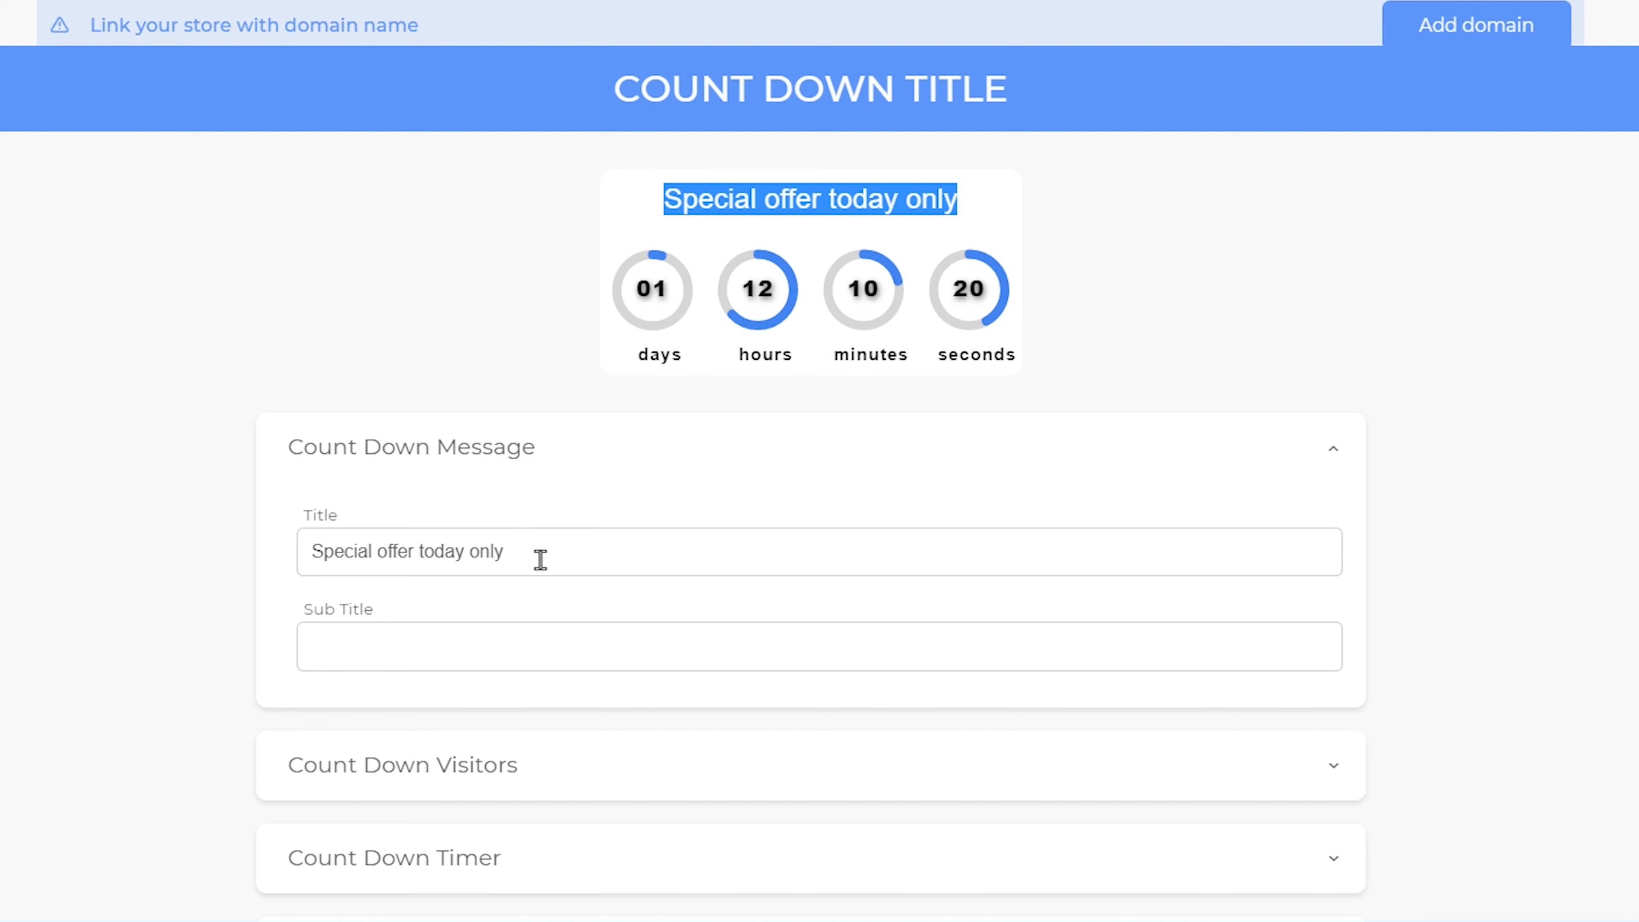
{"action": "left_click_drag", "start_coordinate": [547, 556], "coordinate": [304, 556]}
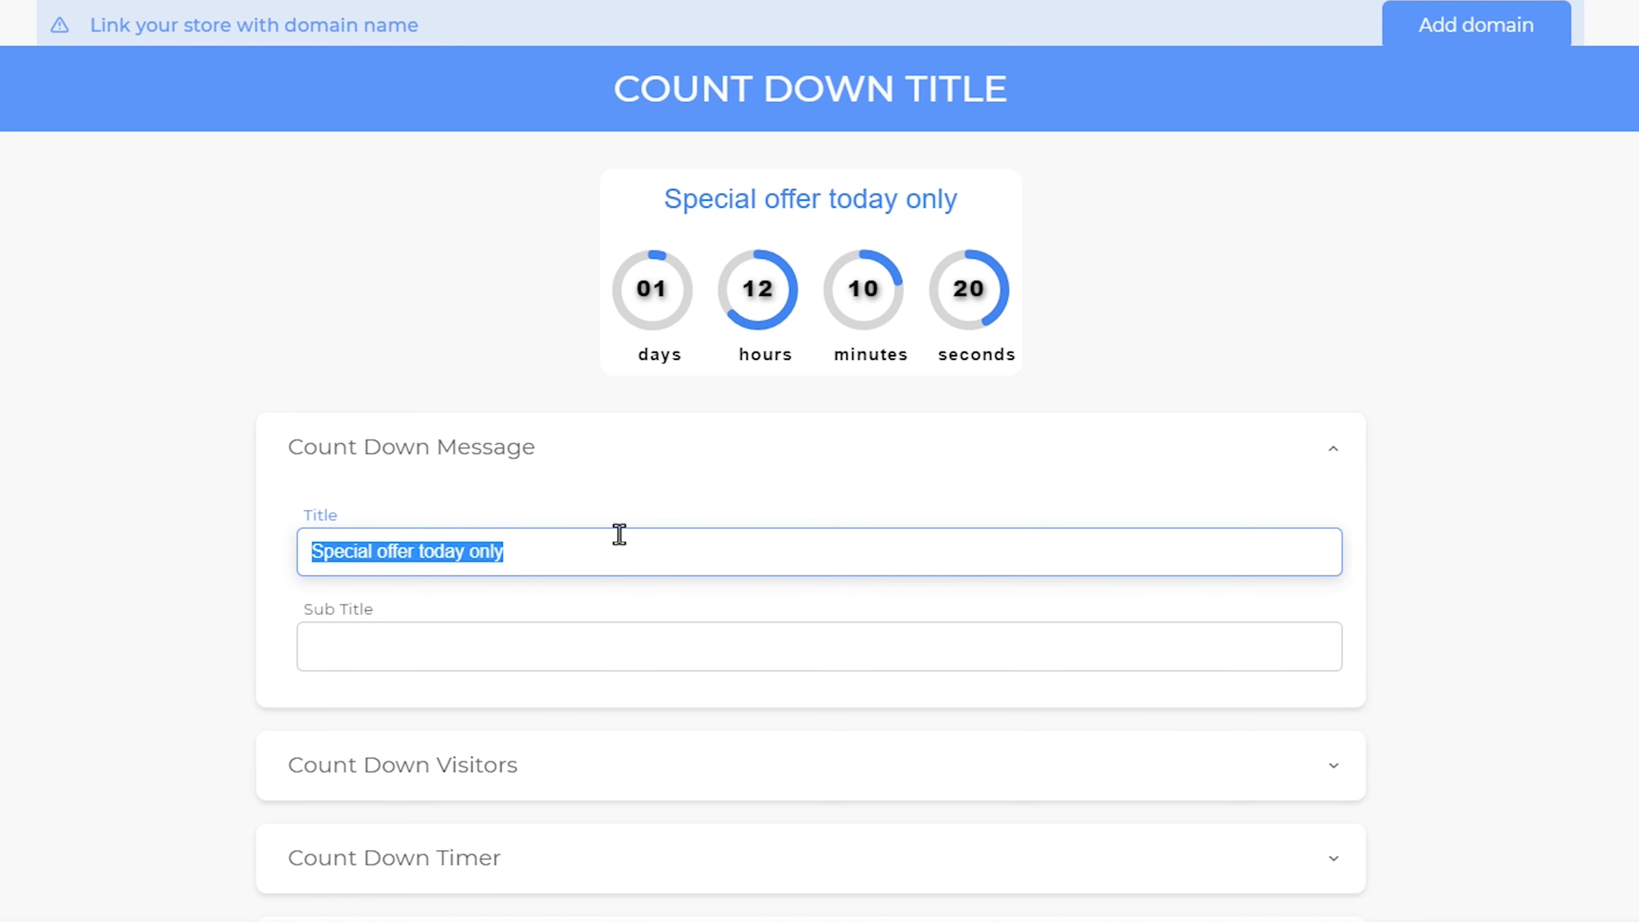
{"action": "type", "text": "BEST O"}
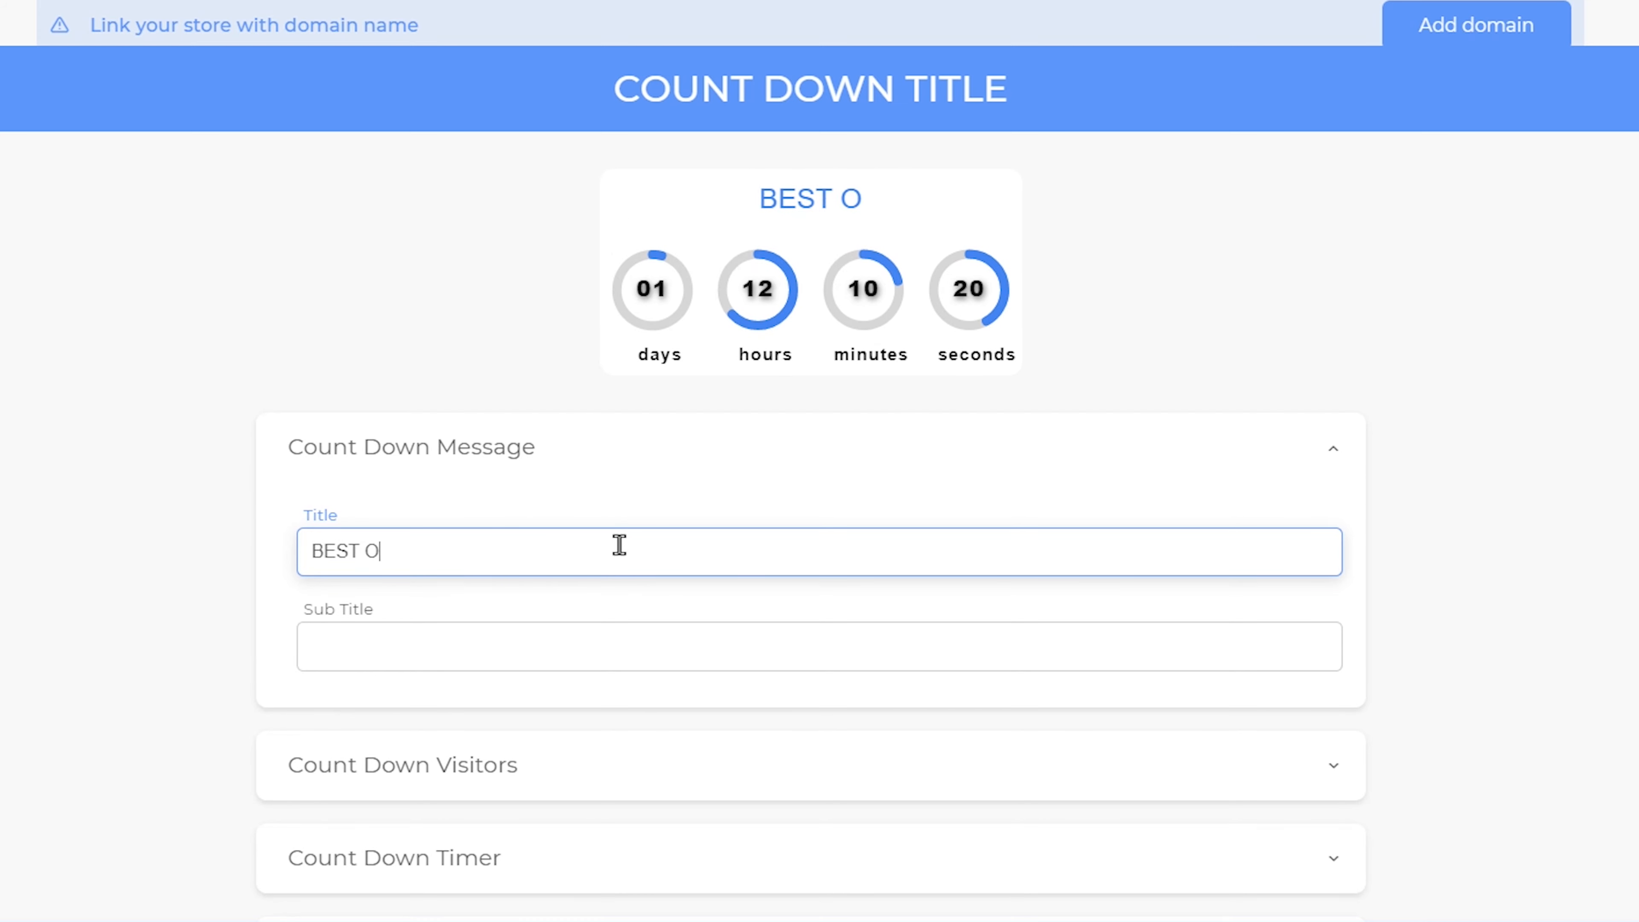
{"action": "type", "text": "FFER TODAY "}
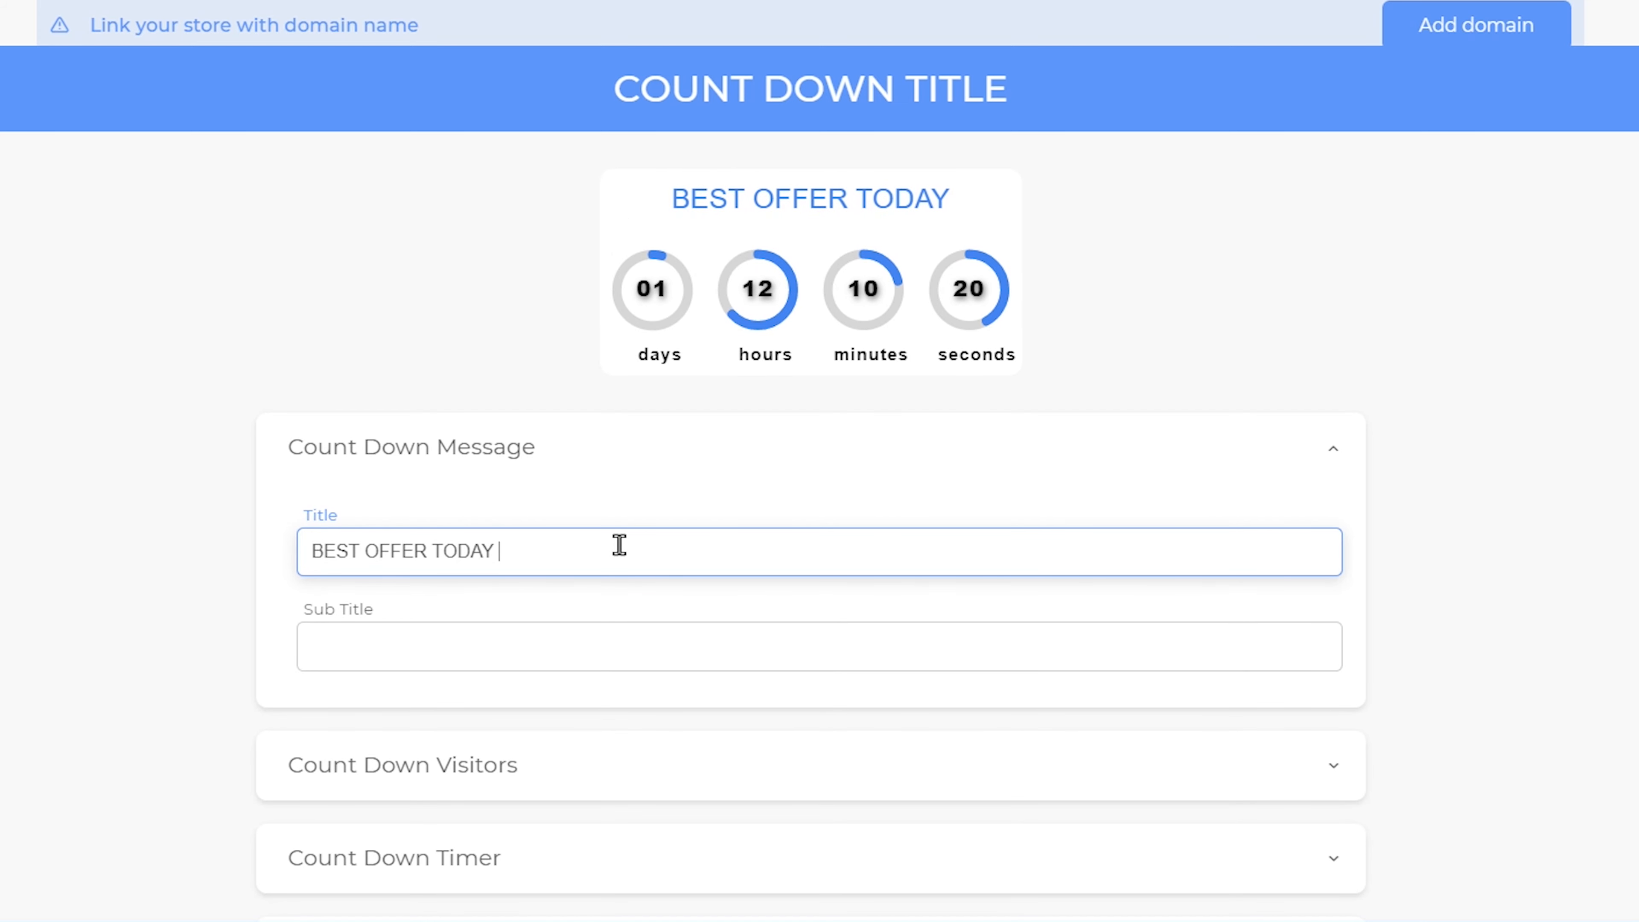
{"action": "type", "text": "ONLY"}
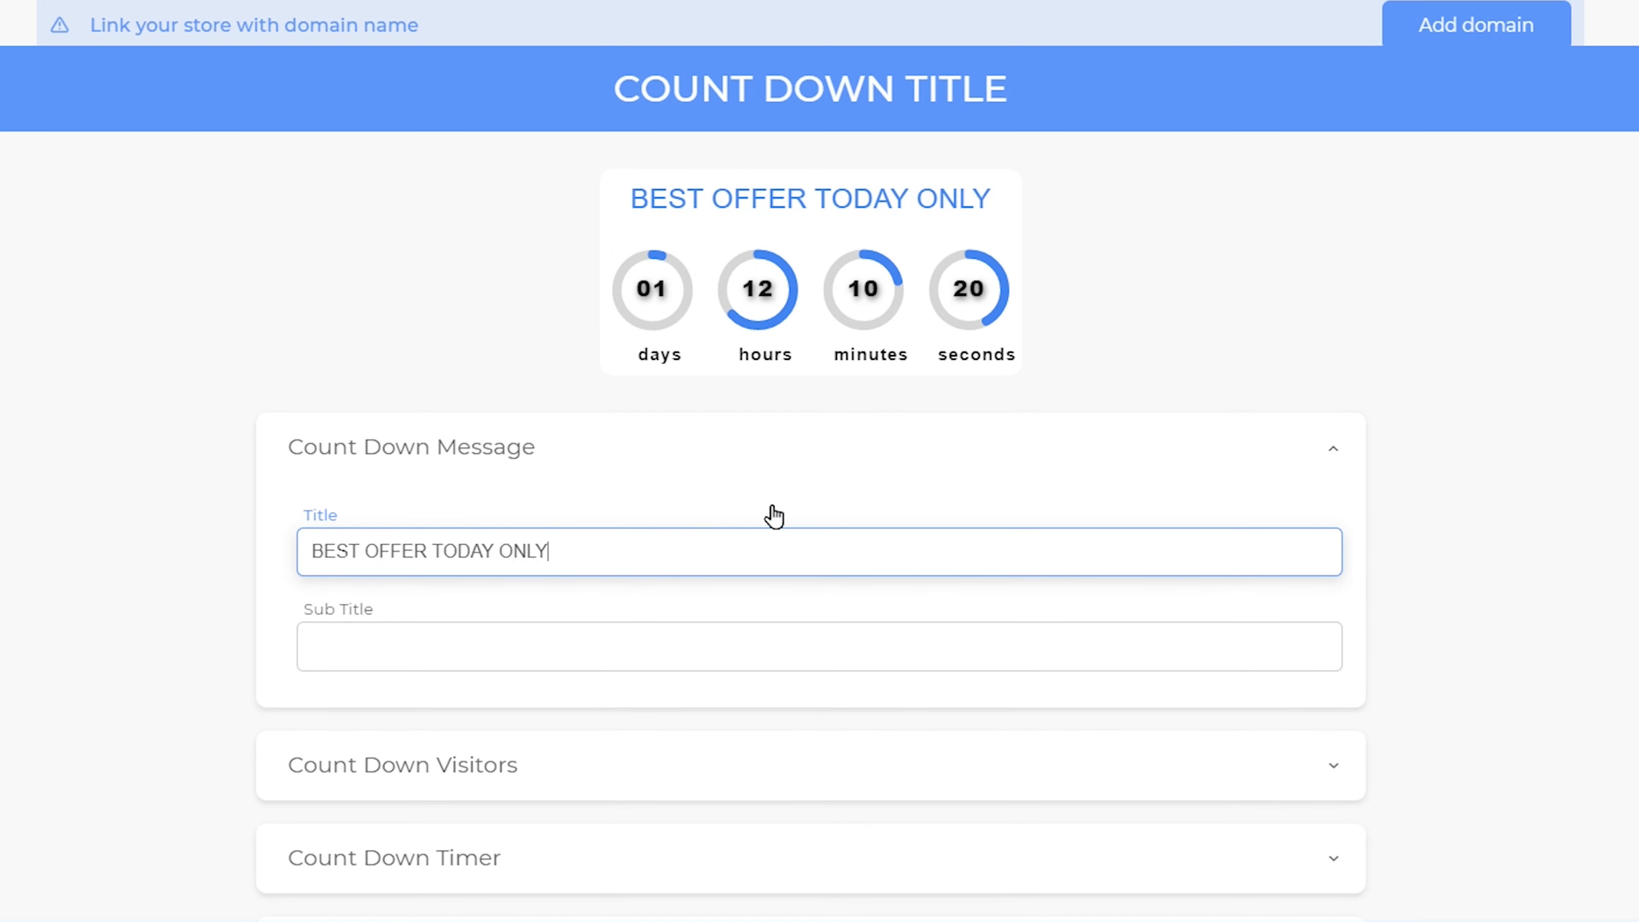
Add the subtitle "ONLY TODAY" to the countdown message and collapse the message settings.
{"action": "left_click", "coordinate": [430, 631]}
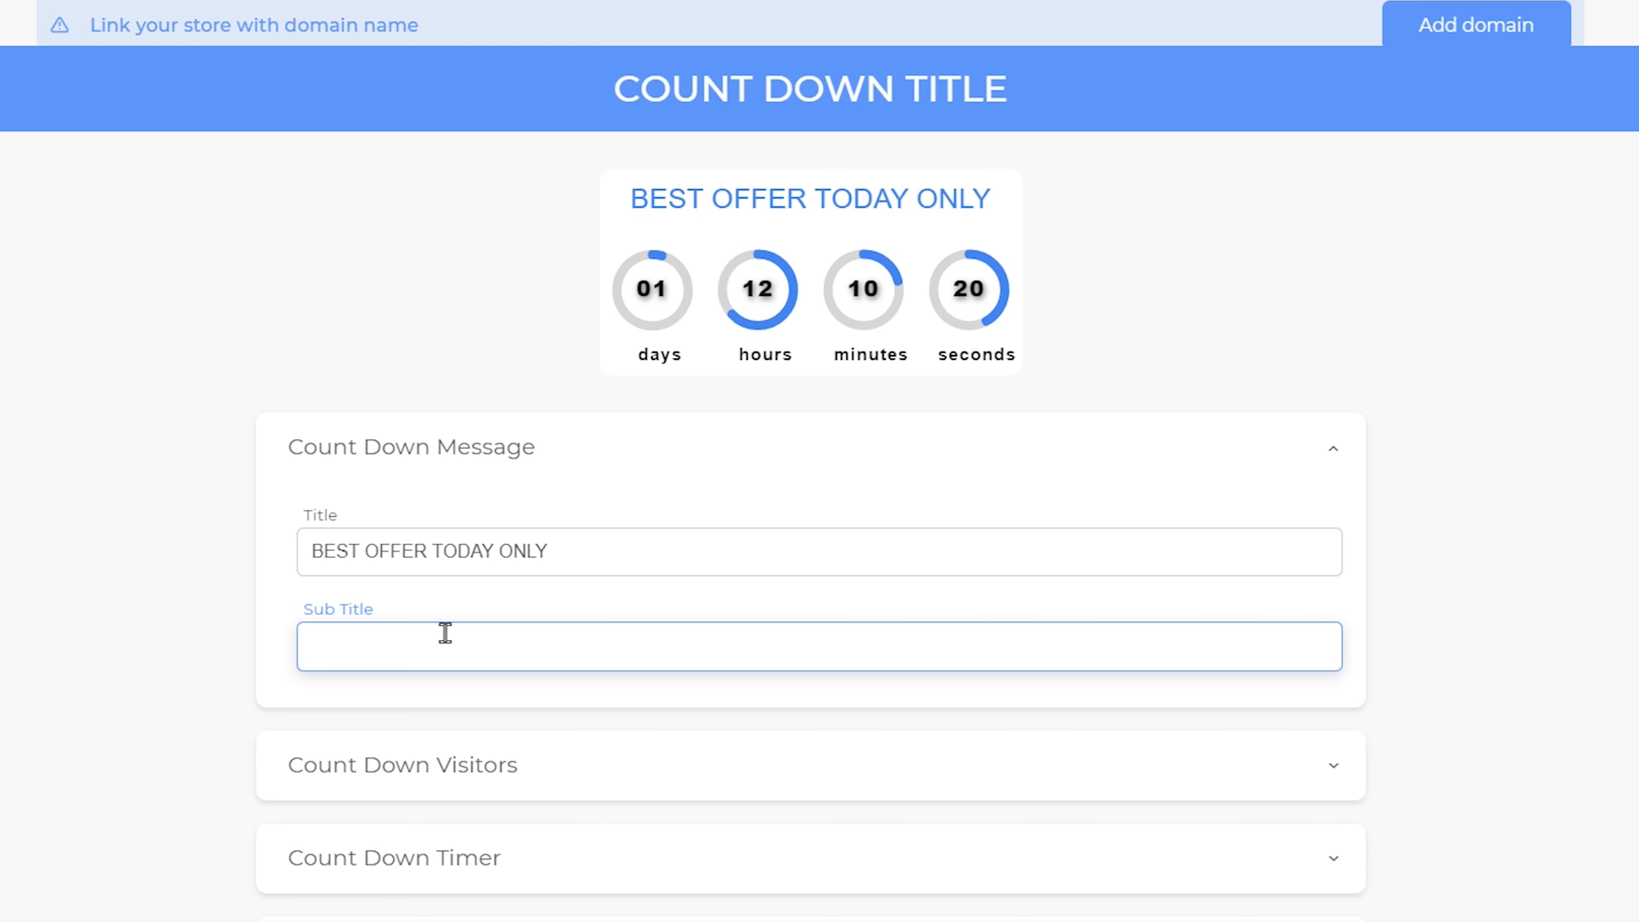
{"action": "type", "text": "ONL"}
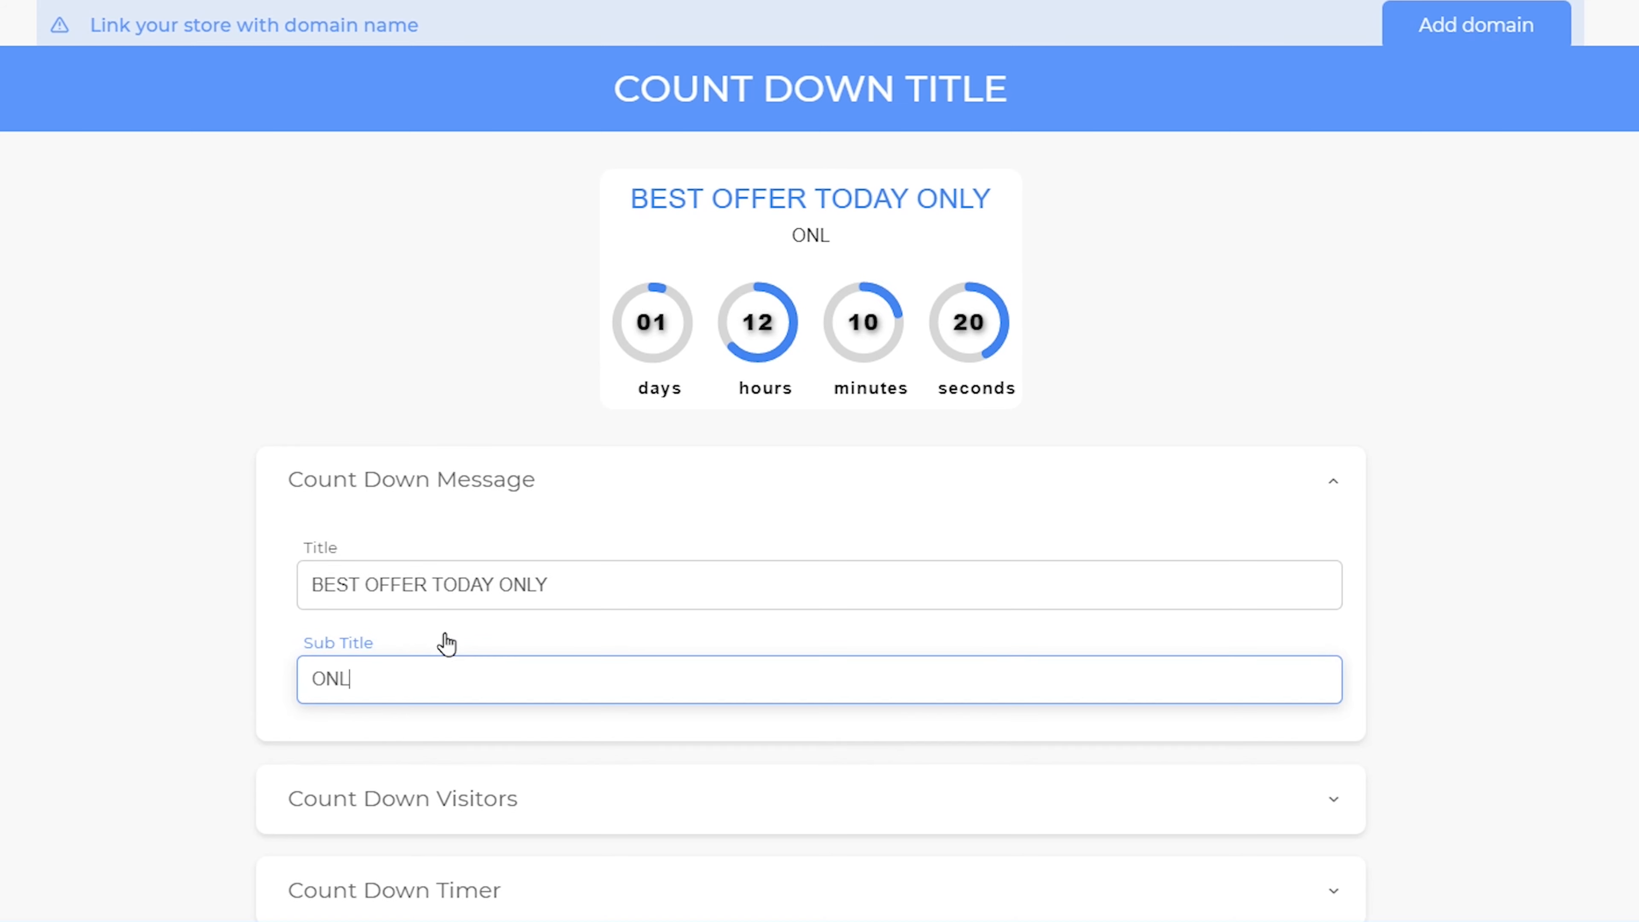
{"action": "type", "text": "Y TODAY"}
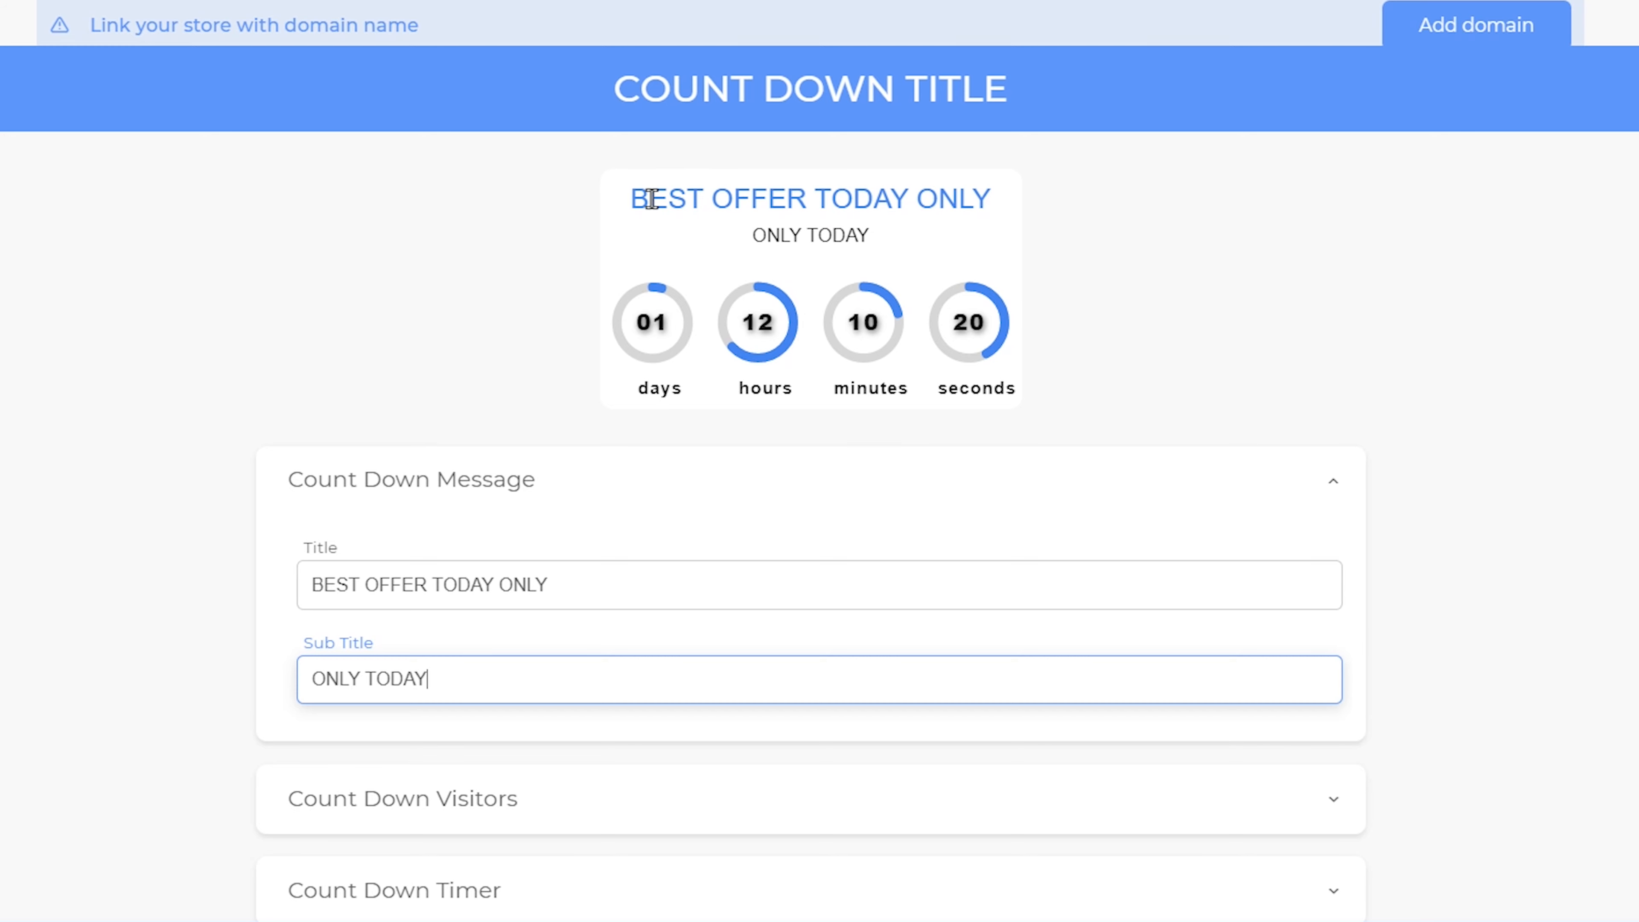
{"action": "left_click_drag", "start_coordinate": [650, 198], "coordinate": [880, 191]}
{"action": "left_click_drag", "start_coordinate": [750, 235], "coordinate": [889, 248]}
{"action": "left_click", "coordinate": [893, 242]}
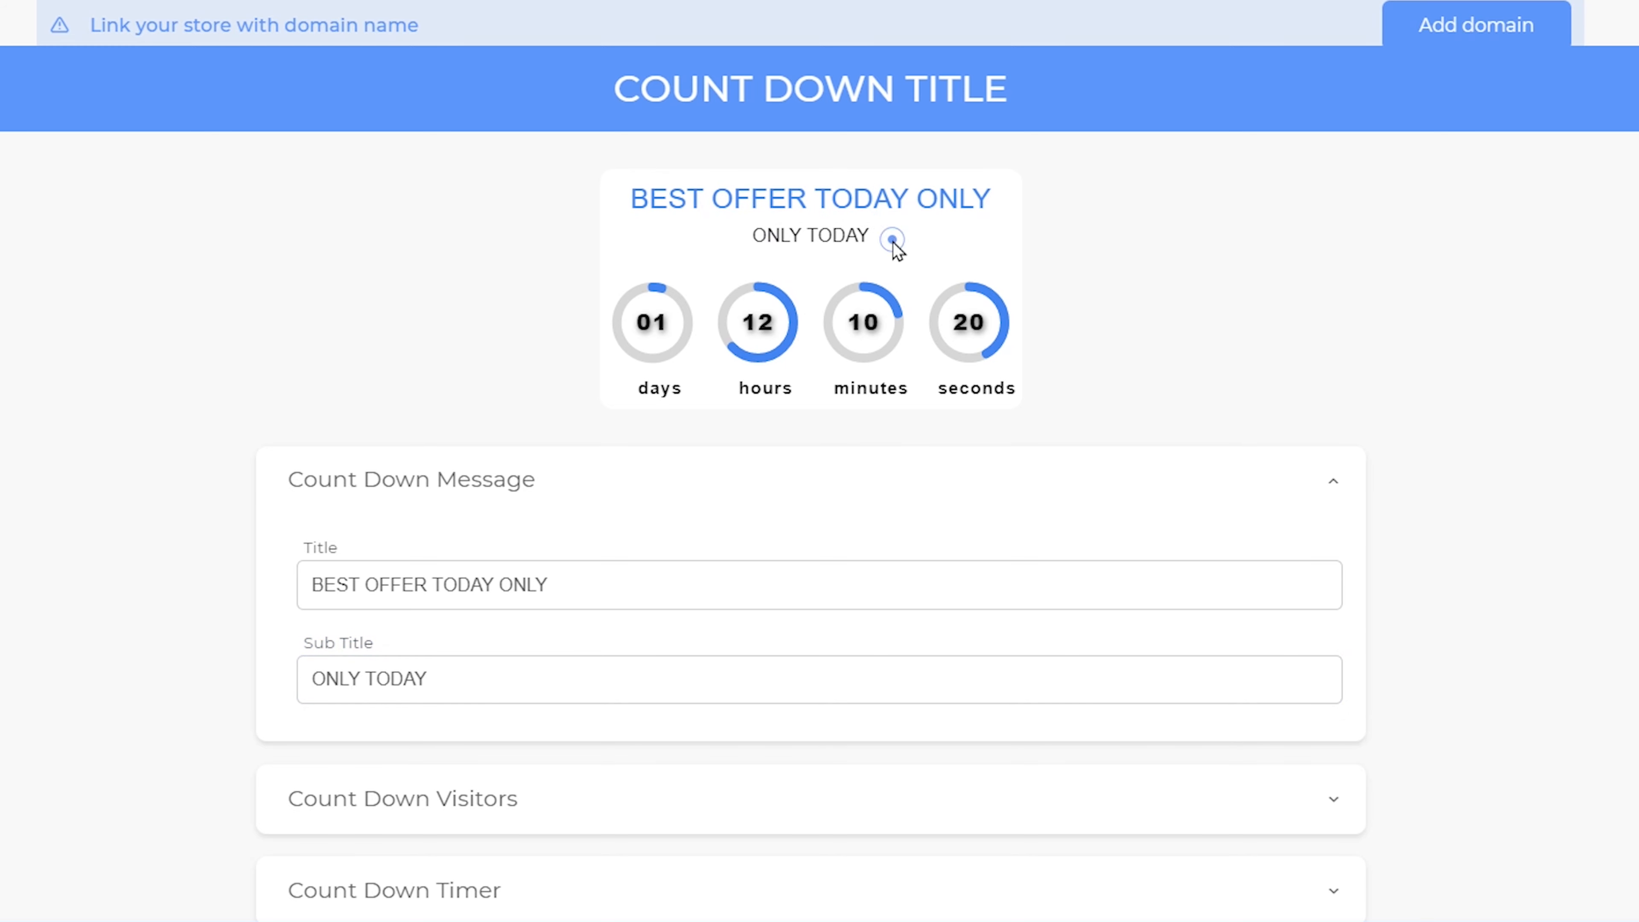
{"action": "left_click", "coordinate": [523, 492]}
{"action": "scroll", "coordinate": [444, 320], "scroll_direction": "down", "scroll_amount": 1}
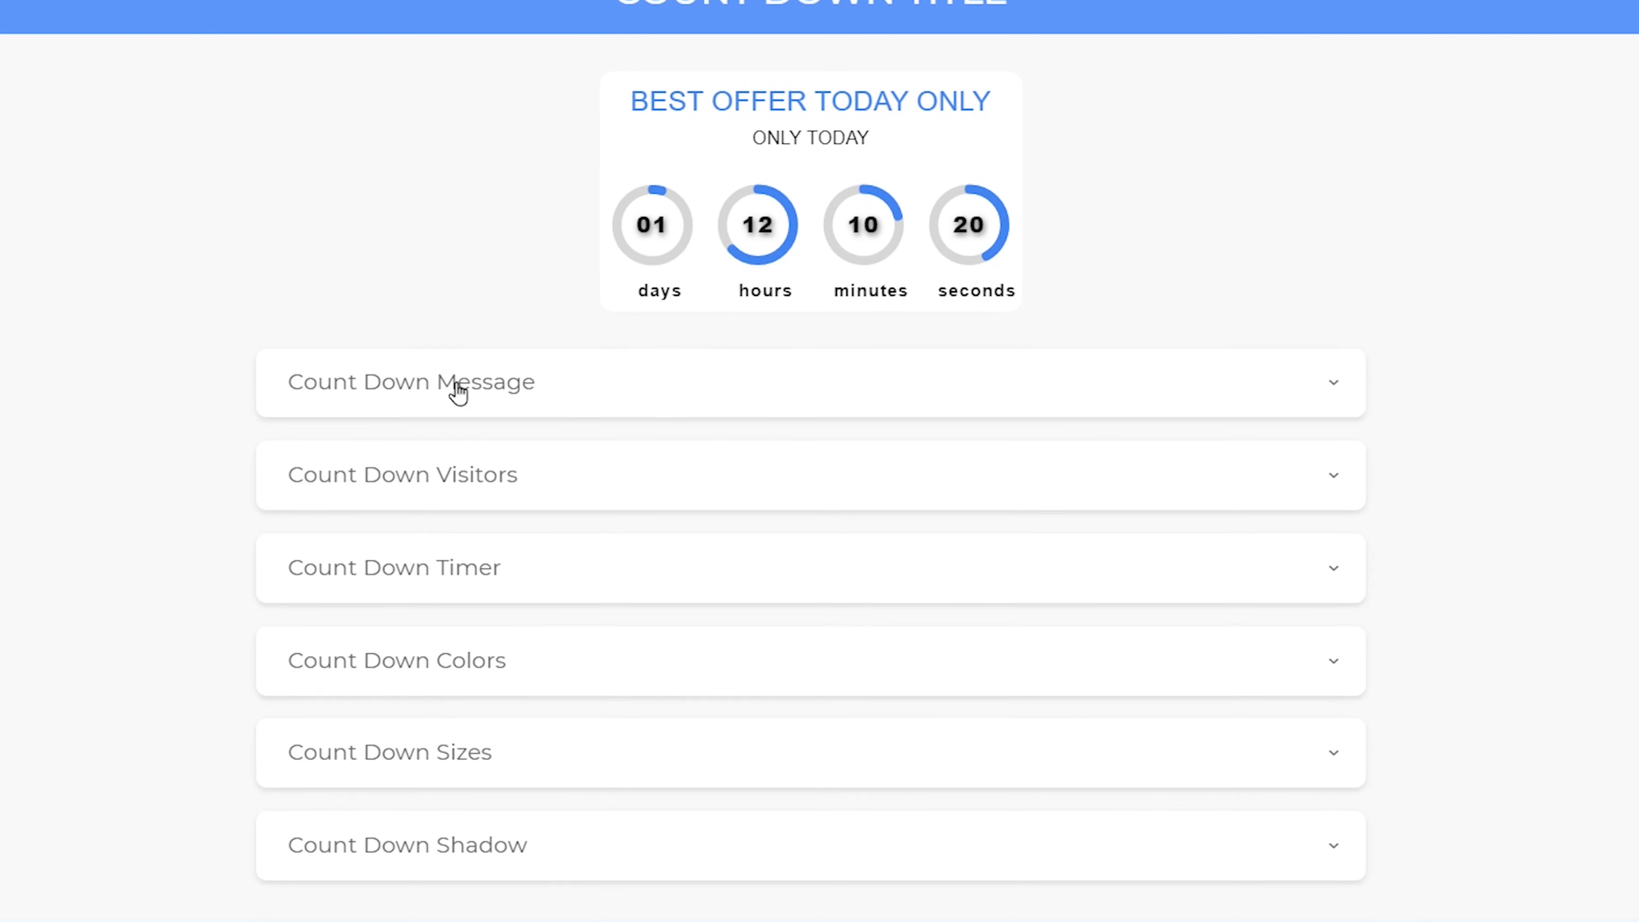
Activate the visitor message in the Count Down Visitors settings.
{"action": "left_click", "coordinate": [470, 488]}
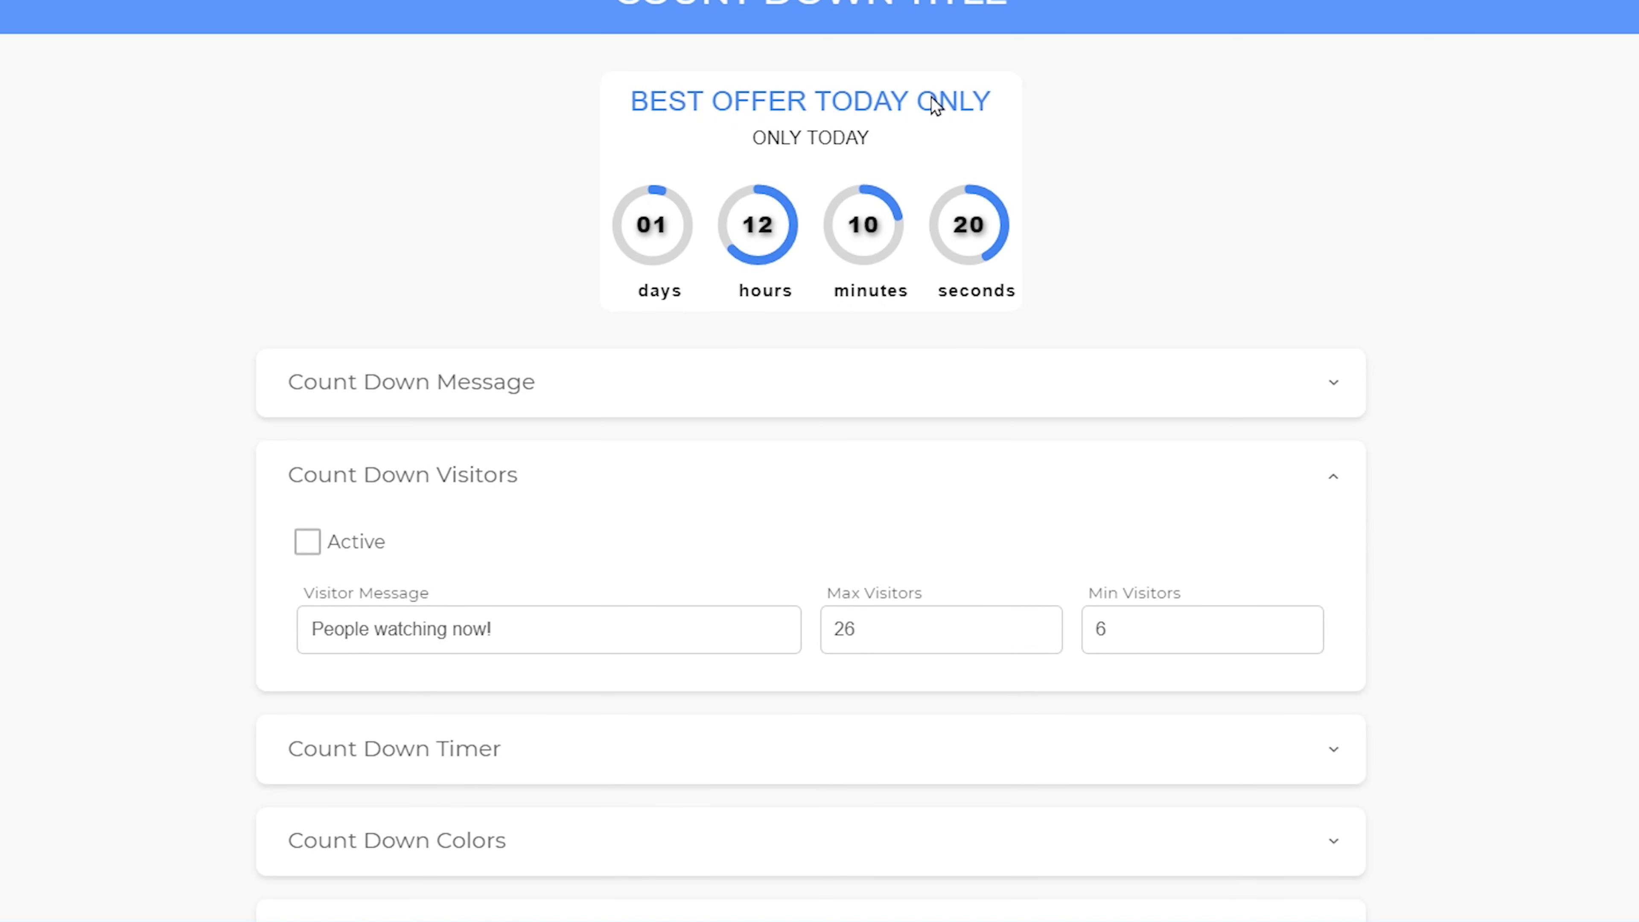
{"action": "left_click", "coordinate": [308, 542]}
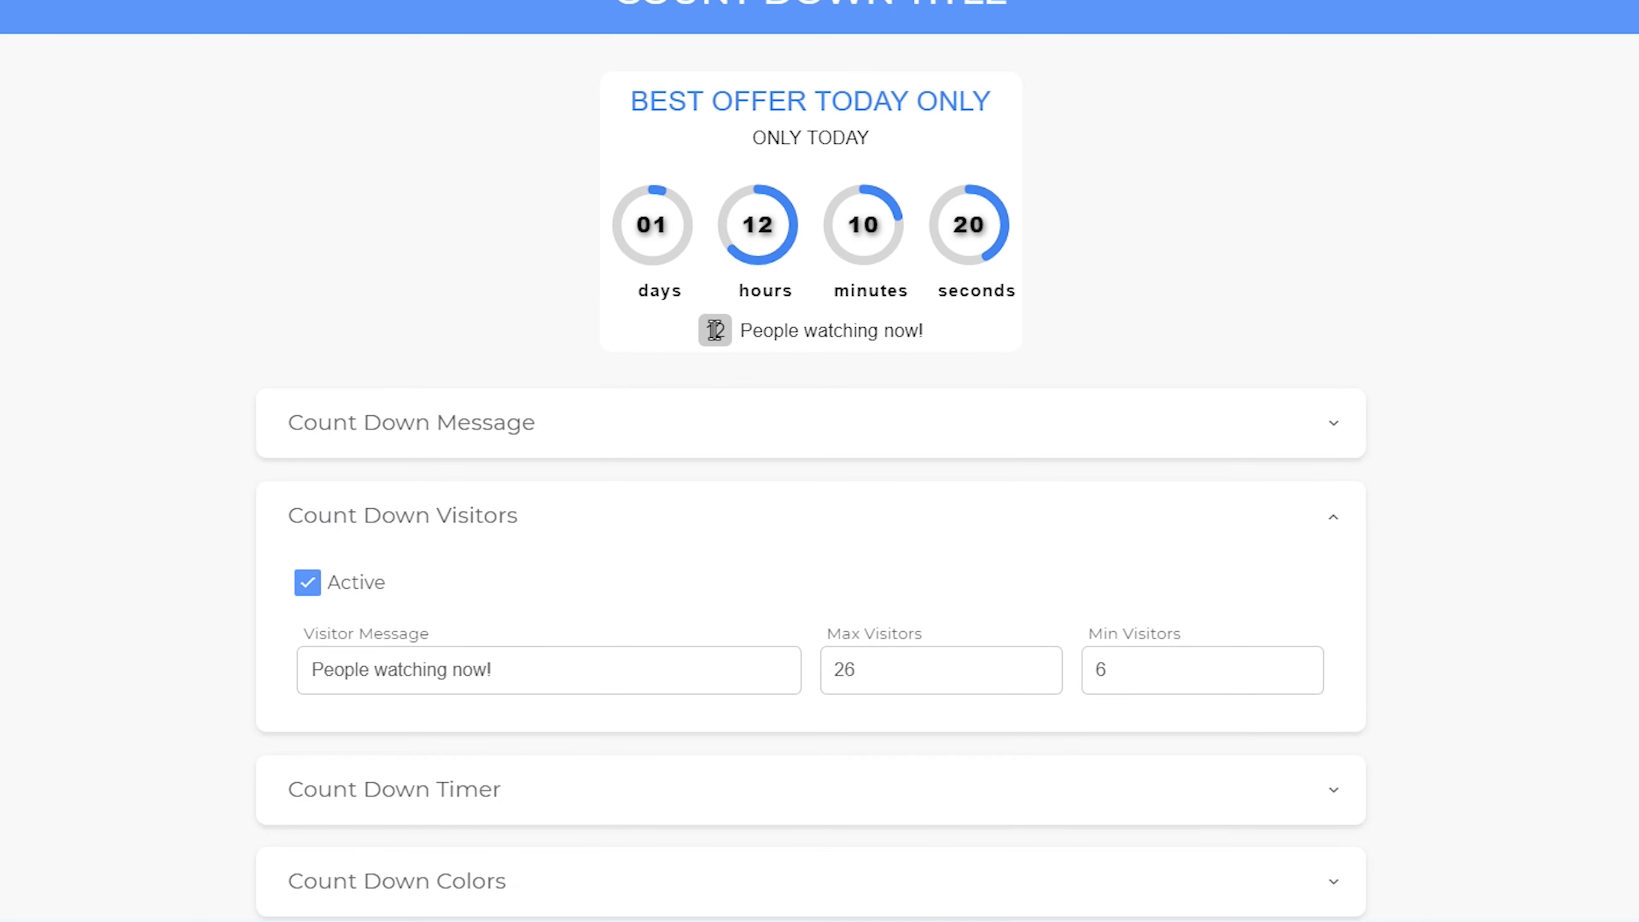
{"action": "left_click_drag", "start_coordinate": [735, 340], "coordinate": [940, 341]}
{"action": "left_click", "coordinate": [940, 332]}
Replace the visitor message text with "bought this product".
{"action": "left_click_drag", "start_coordinate": [522, 676], "coordinate": [282, 677]}
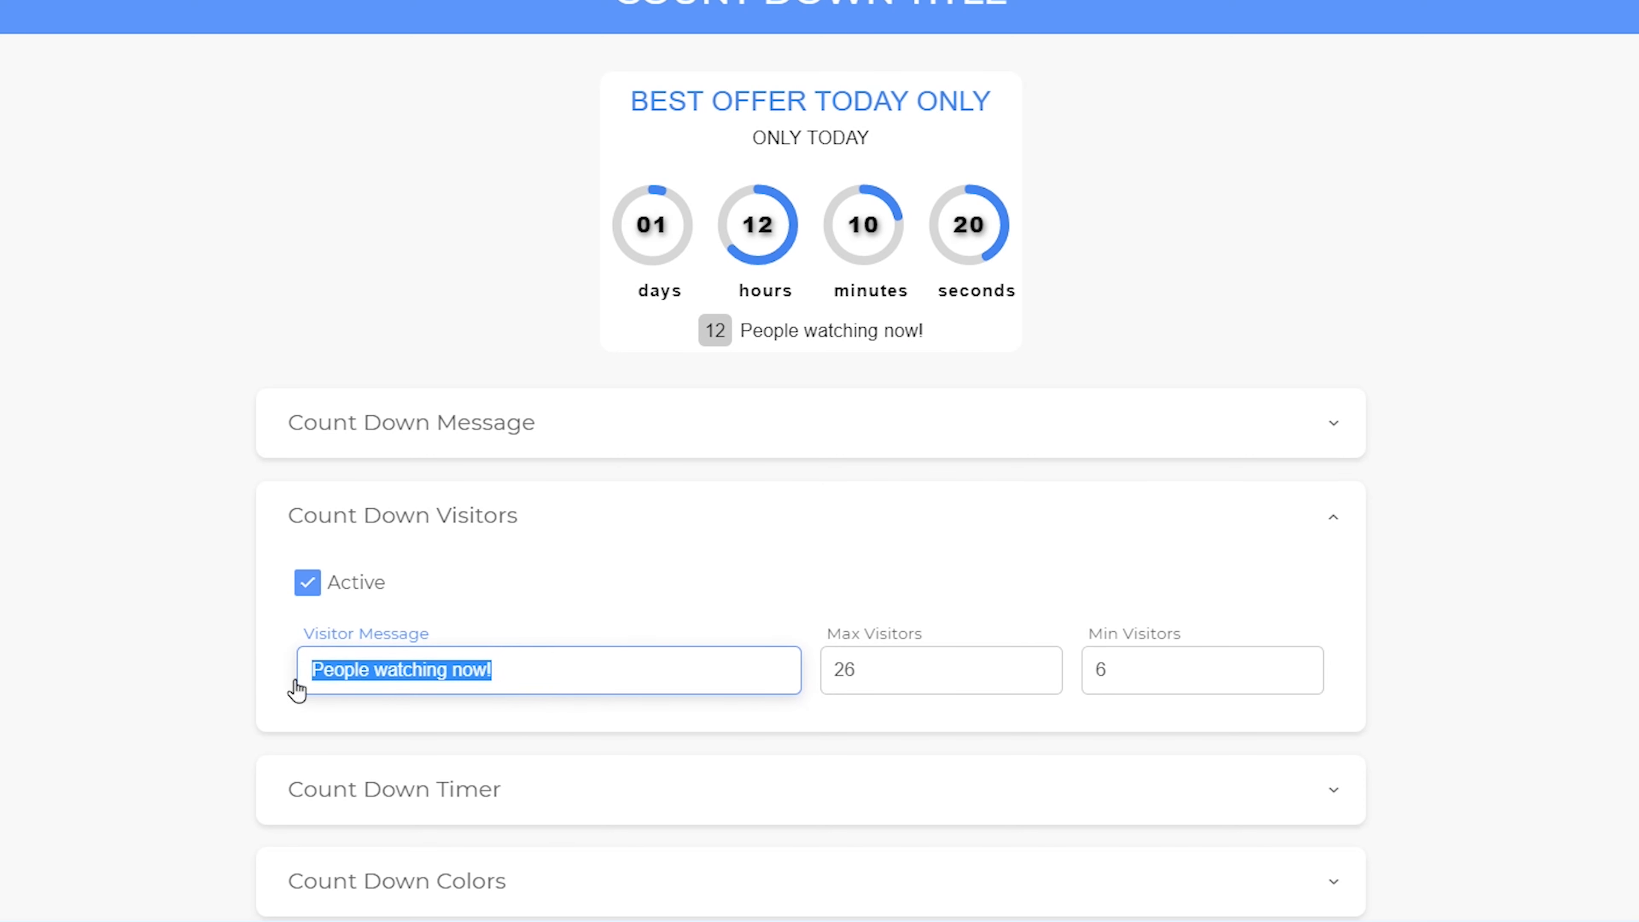
{"action": "left_click", "coordinate": [434, 675]}
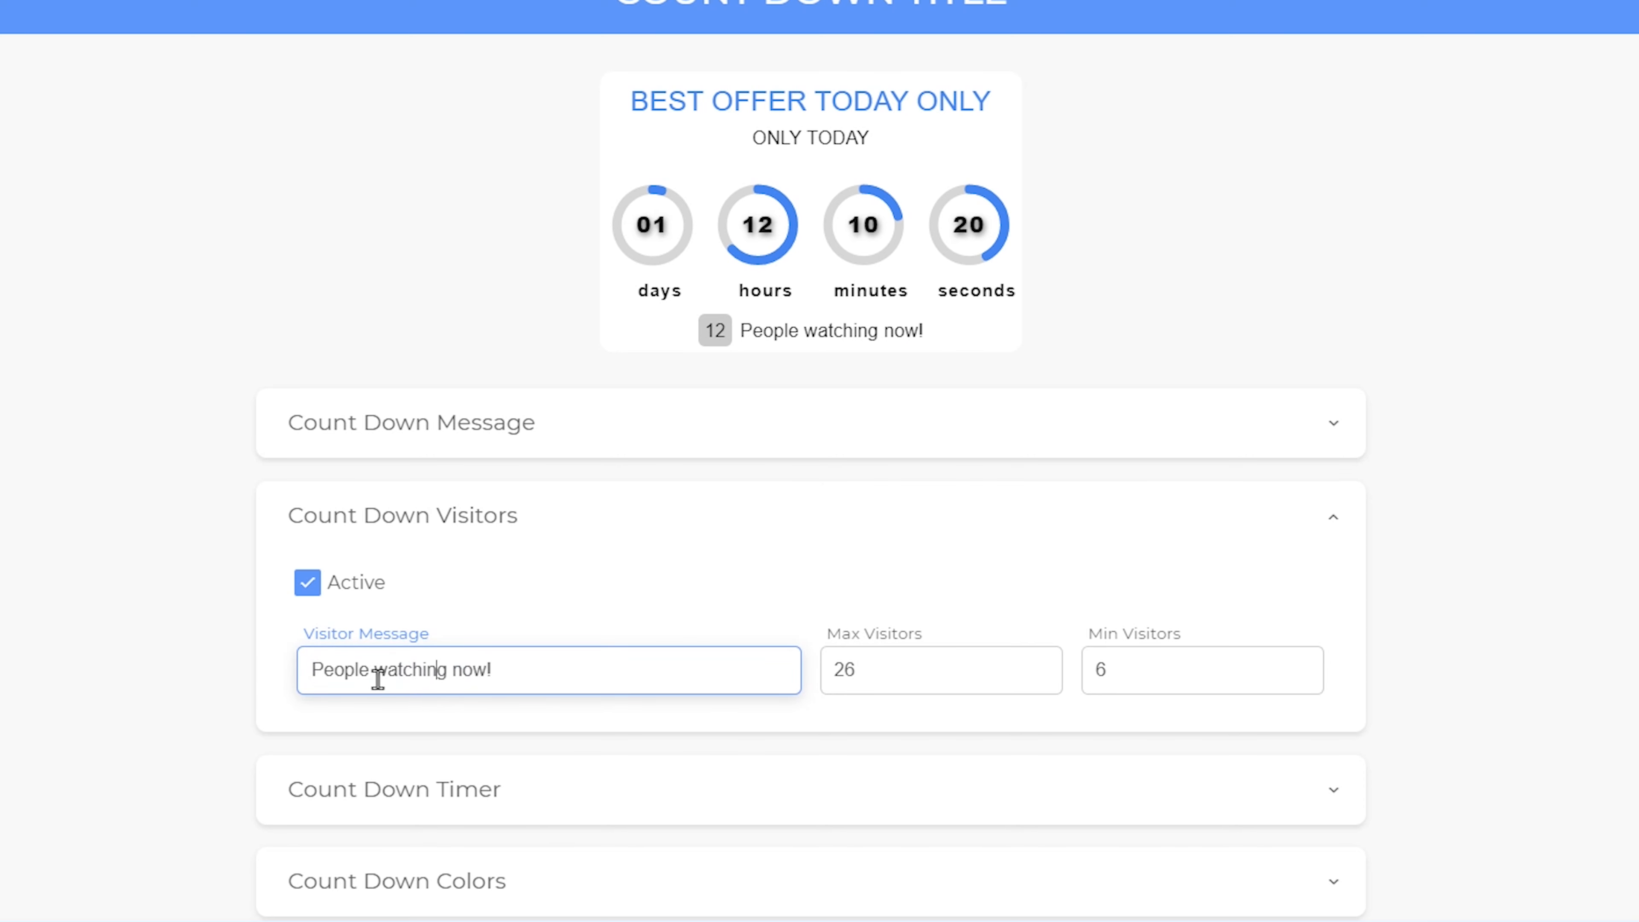
{"action": "left_click_drag", "start_coordinate": [377, 674], "coordinate": [447, 671]}
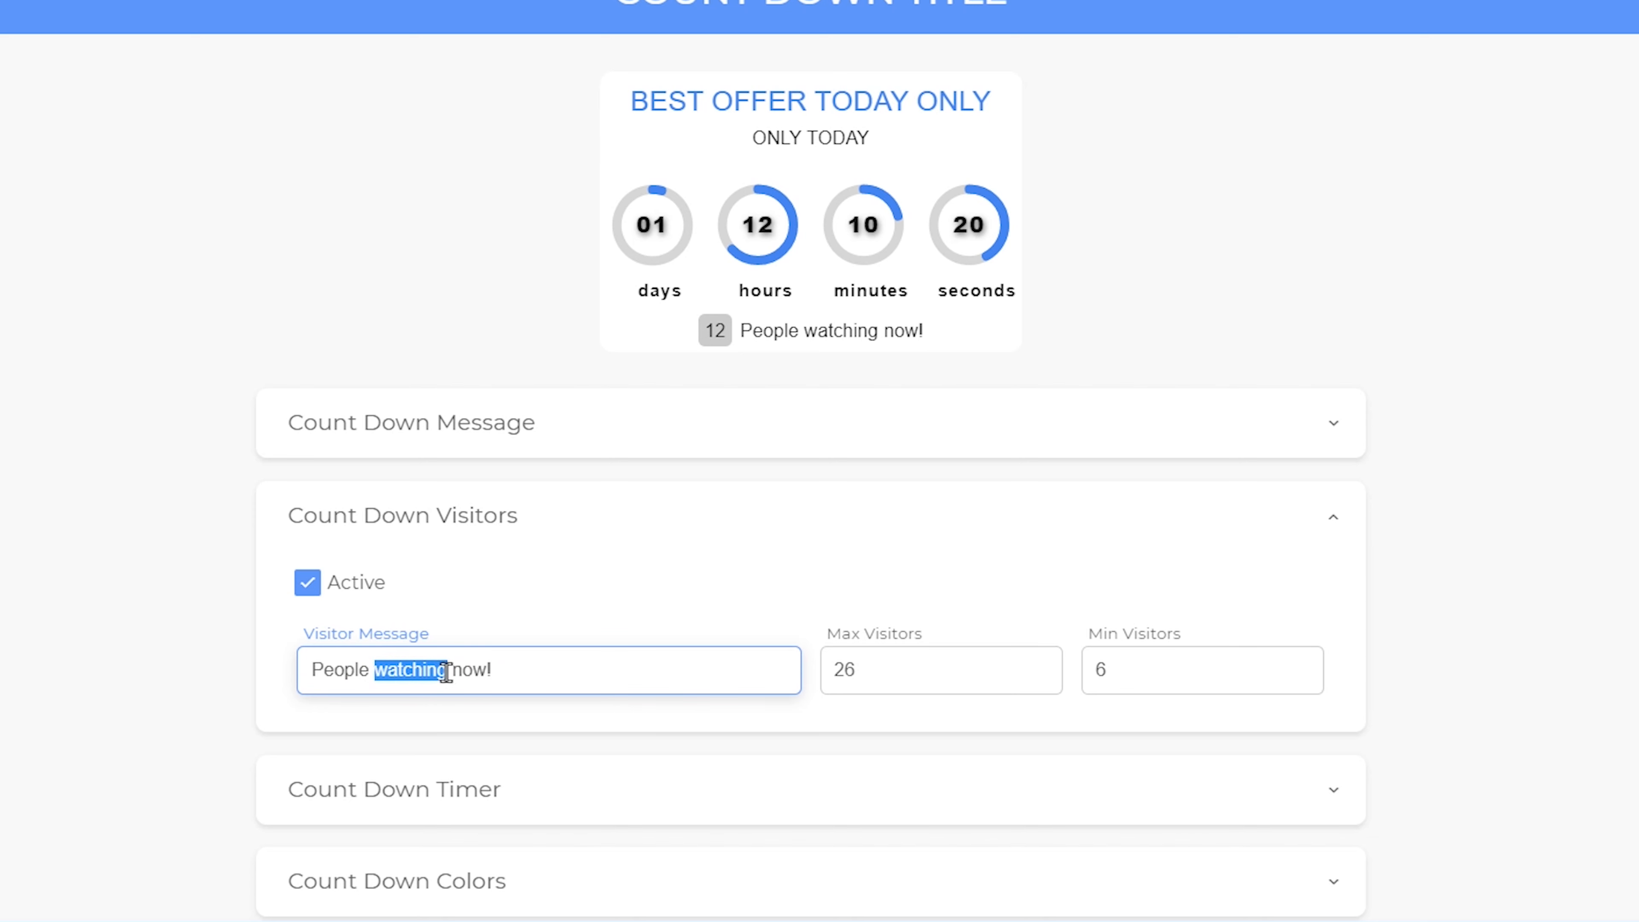
{"action": "key", "text": "ctrl+a"}
{"action": "type", "text": "bought this product"}
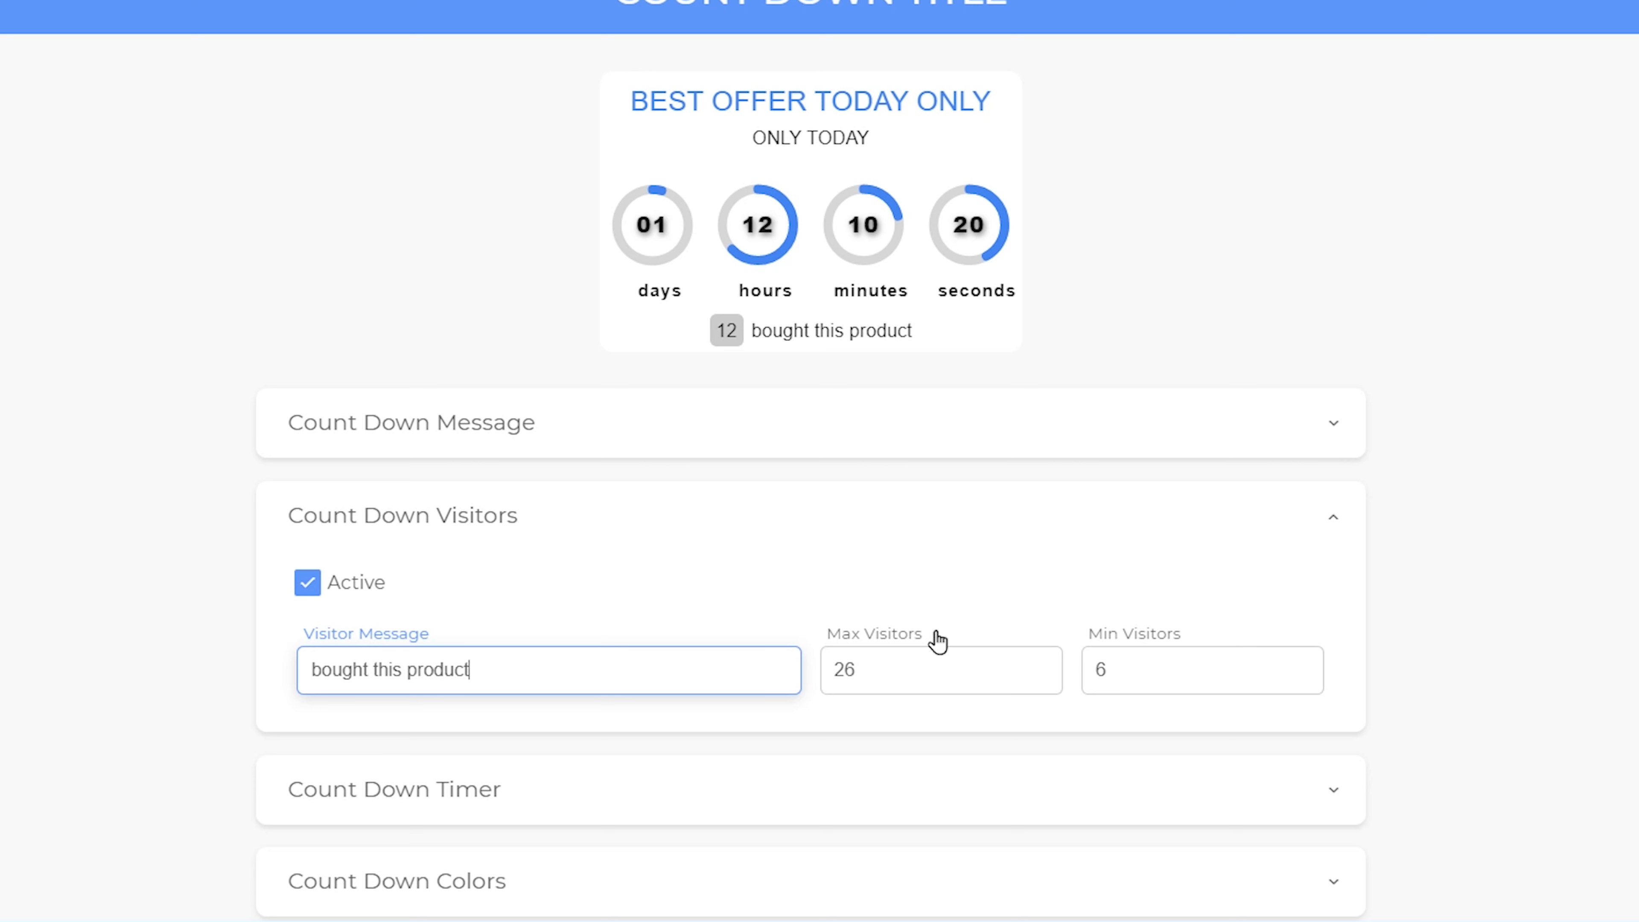
Review the Max Visitors and Min Visitors limits against the preview's visitor number, and collapse the visitor settings.
{"action": "left_click_drag", "start_coordinate": [936, 631], "coordinate": [812, 638]}
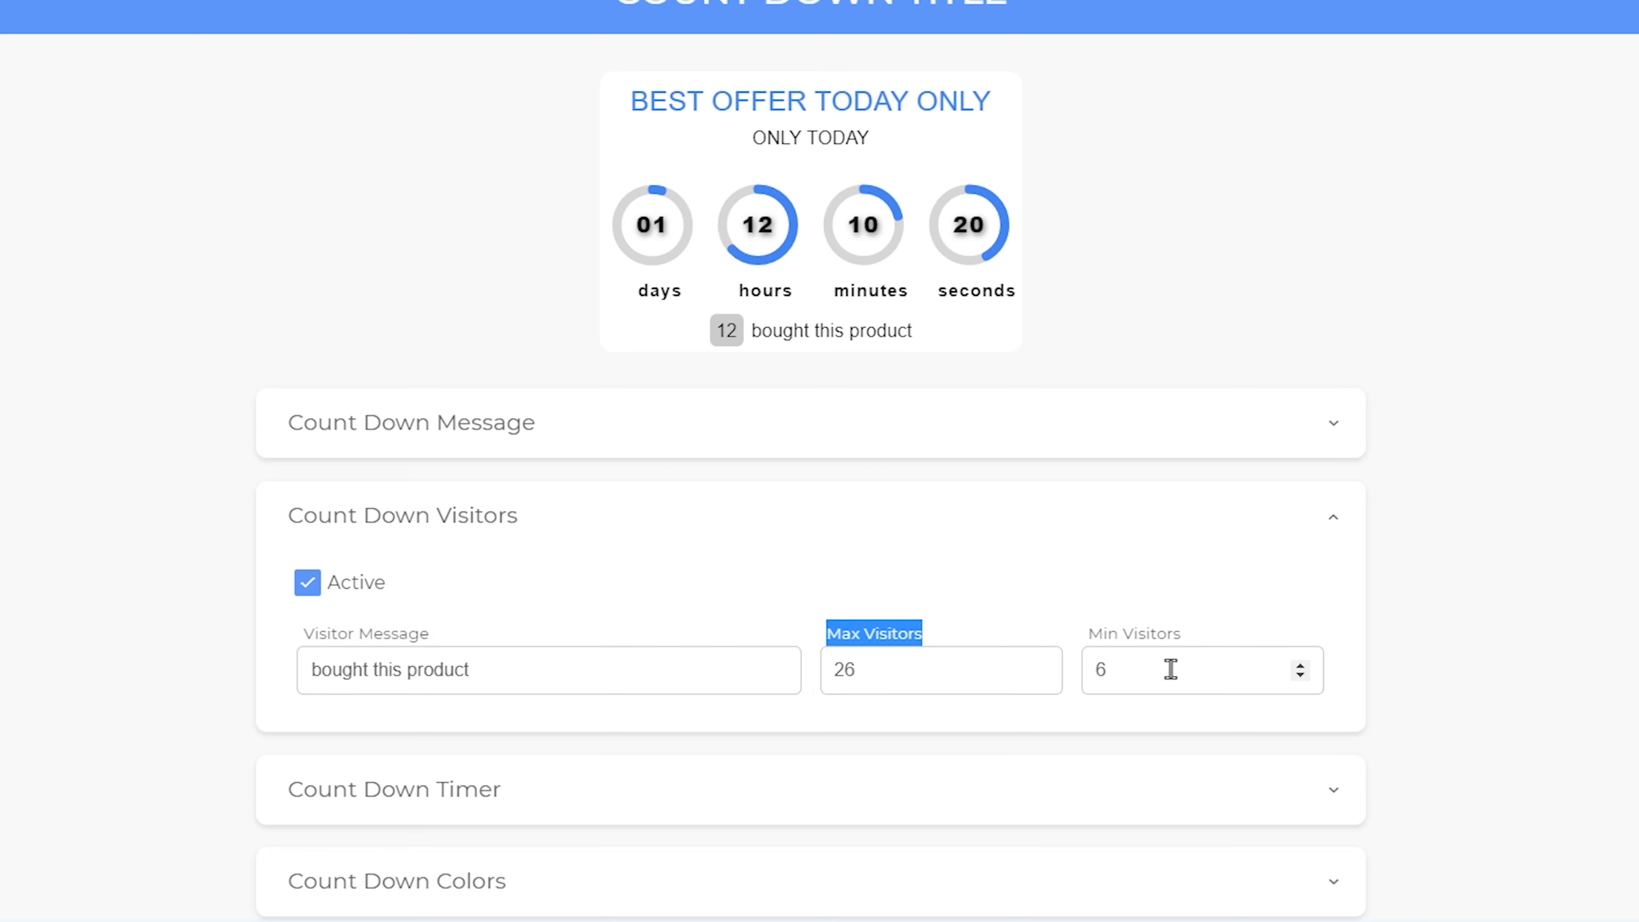
{"action": "left_click_drag", "start_coordinate": [1186, 632], "coordinate": [1083, 642]}
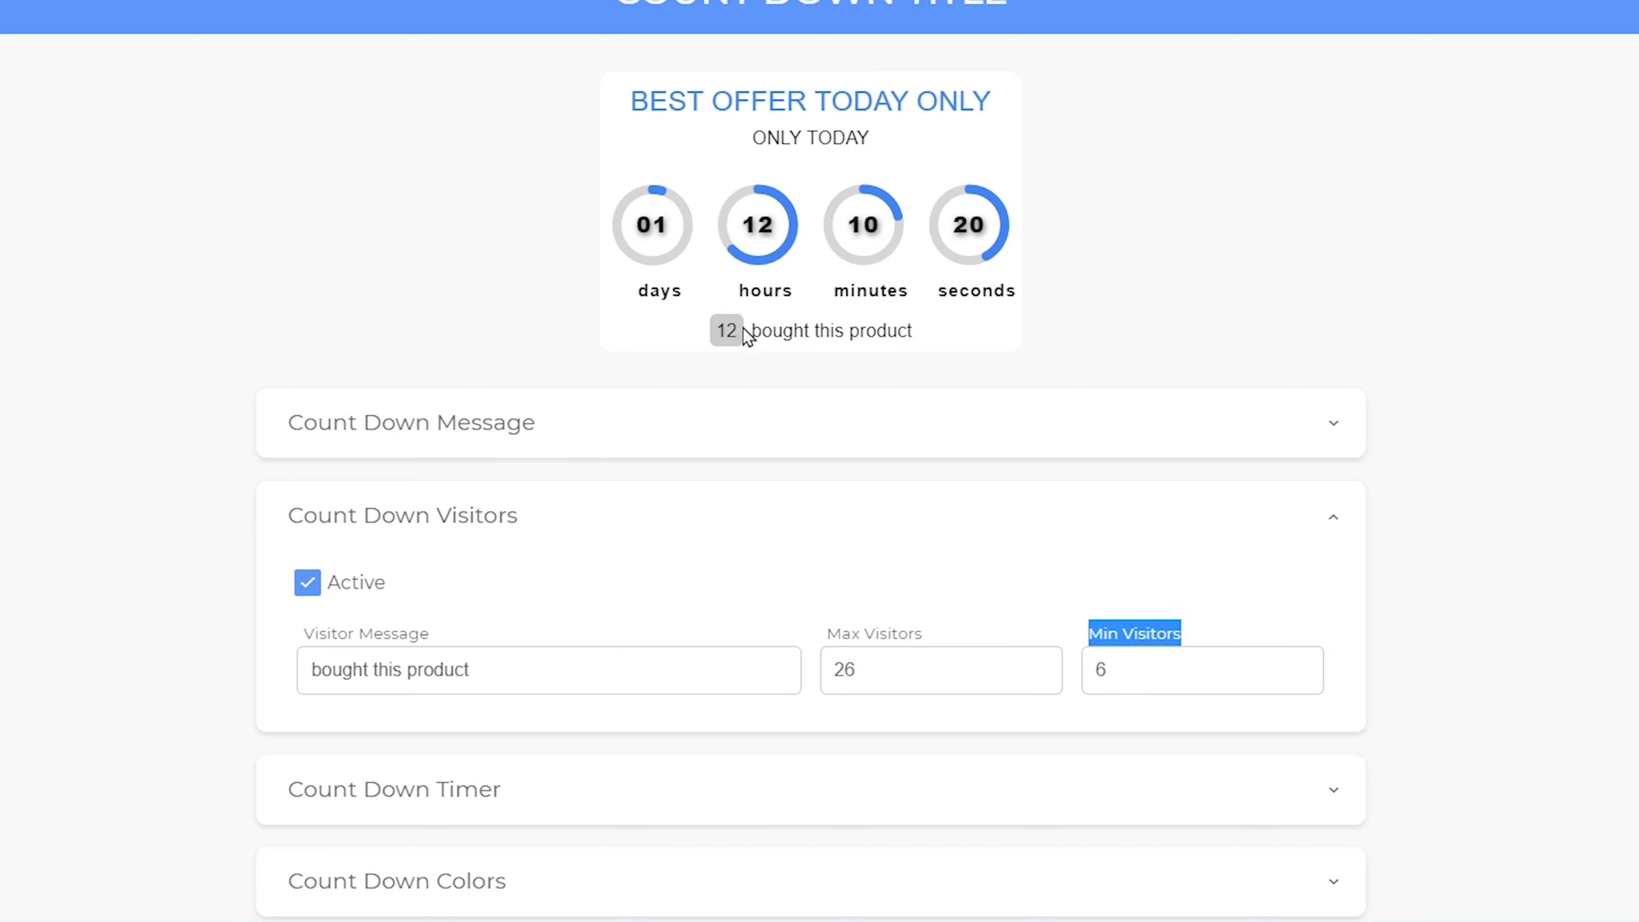
{"action": "left_click_drag", "start_coordinate": [738, 332], "coordinate": [716, 330]}
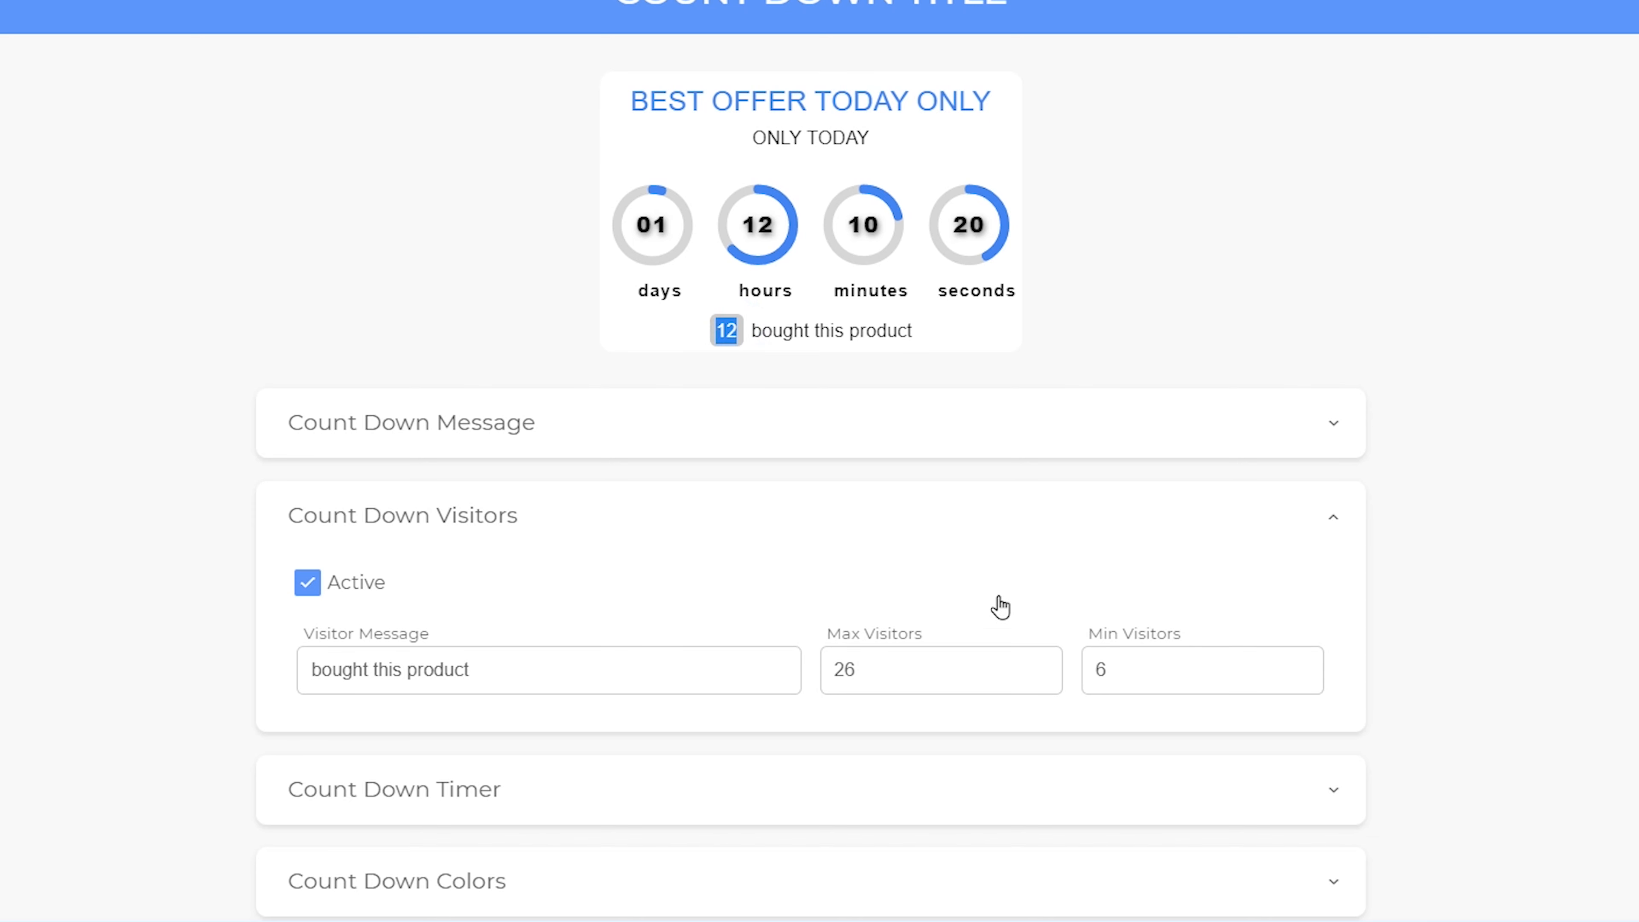
{"action": "double_click", "coordinate": [1115, 669]}
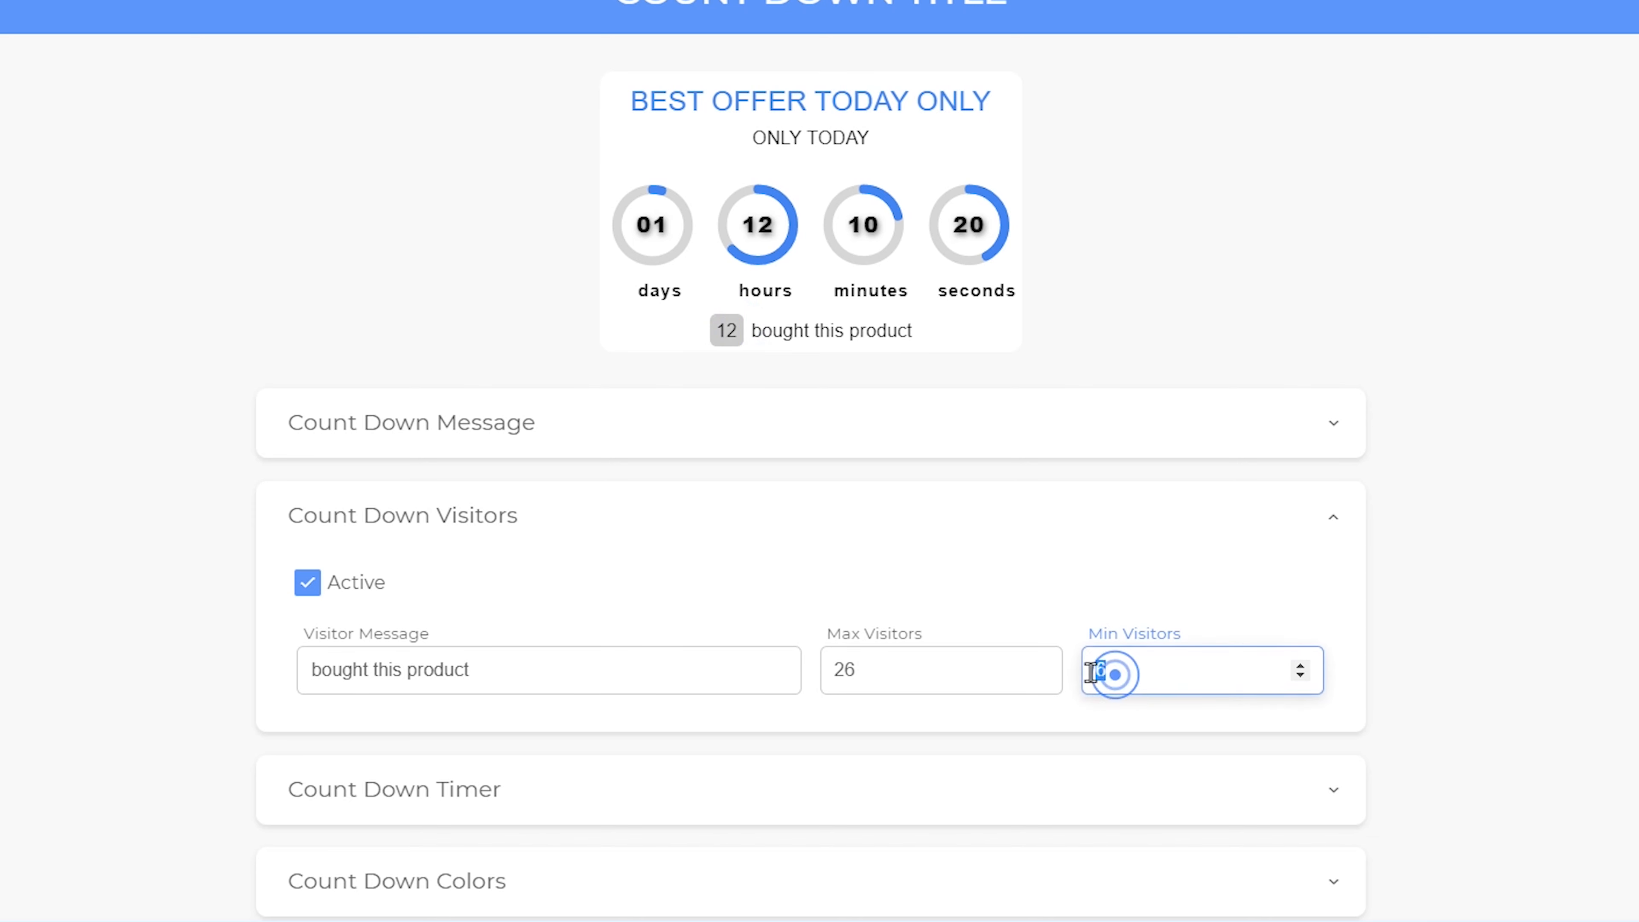
{"action": "double_click", "coordinate": [855, 670]}
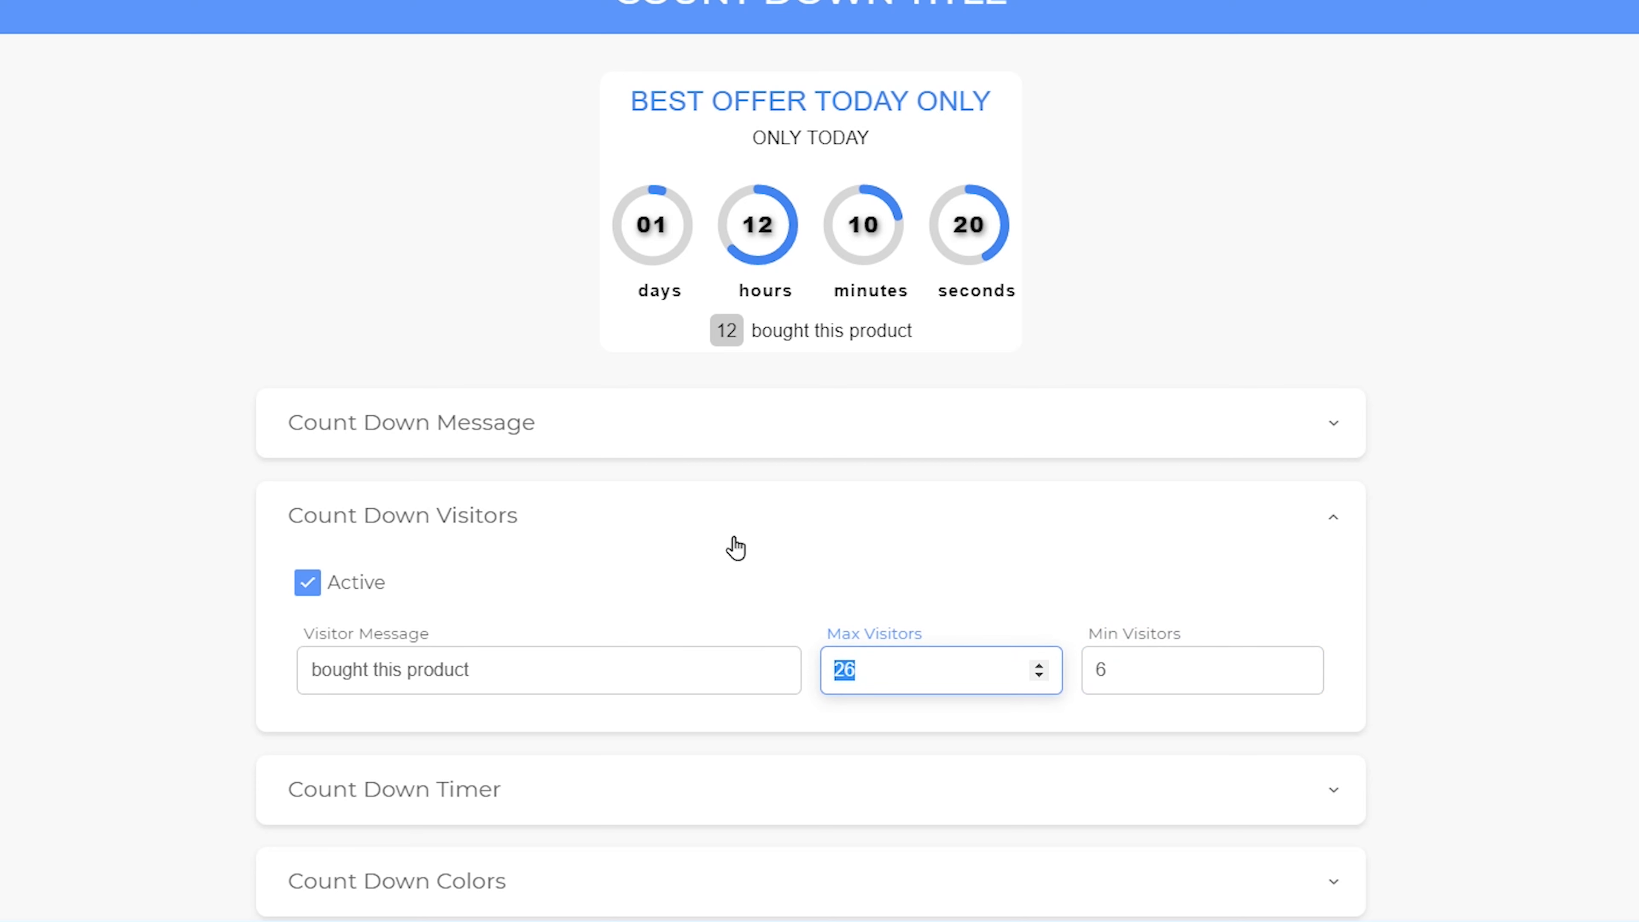
{"action": "left_click", "coordinate": [334, 526]}
{"action": "scroll", "coordinate": [509, 568], "scroll_direction": "down", "scroll_amount": 1}
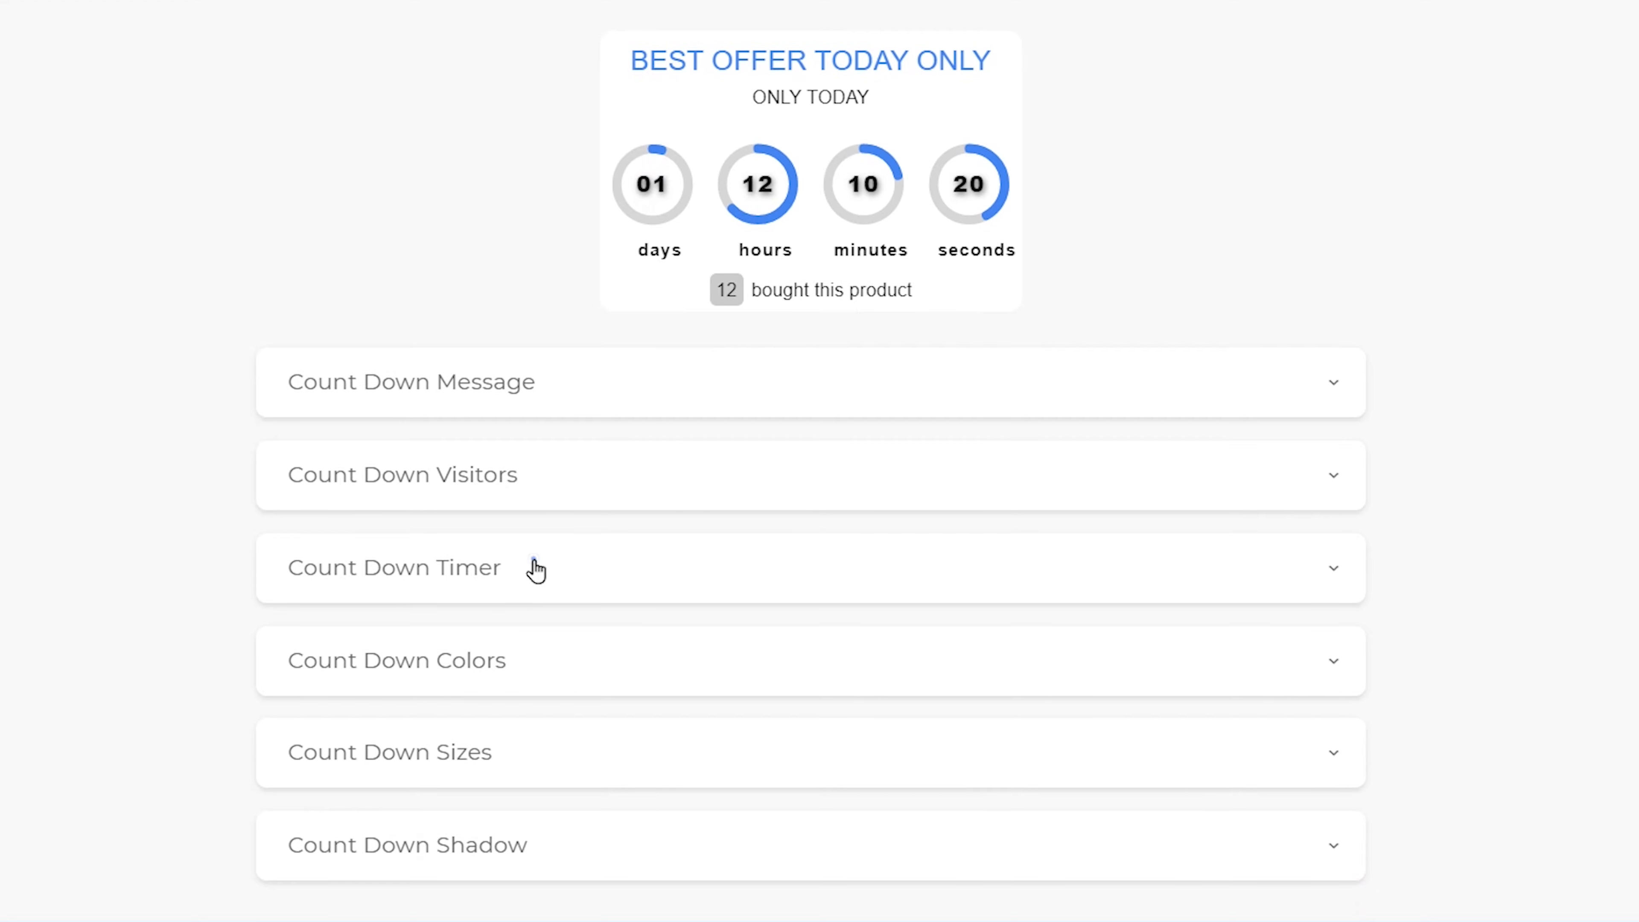
Review the days, hours, minutes and seconds values and their unit labels in the Count Down Timer settings.
{"action": "left_click", "coordinate": [535, 570]}
{"action": "scroll", "coordinate": [535, 570], "scroll_direction": "down", "scroll_amount": 2}
{"action": "scroll", "coordinate": [523, 556], "scroll_direction": "up", "scroll_amount": 2}
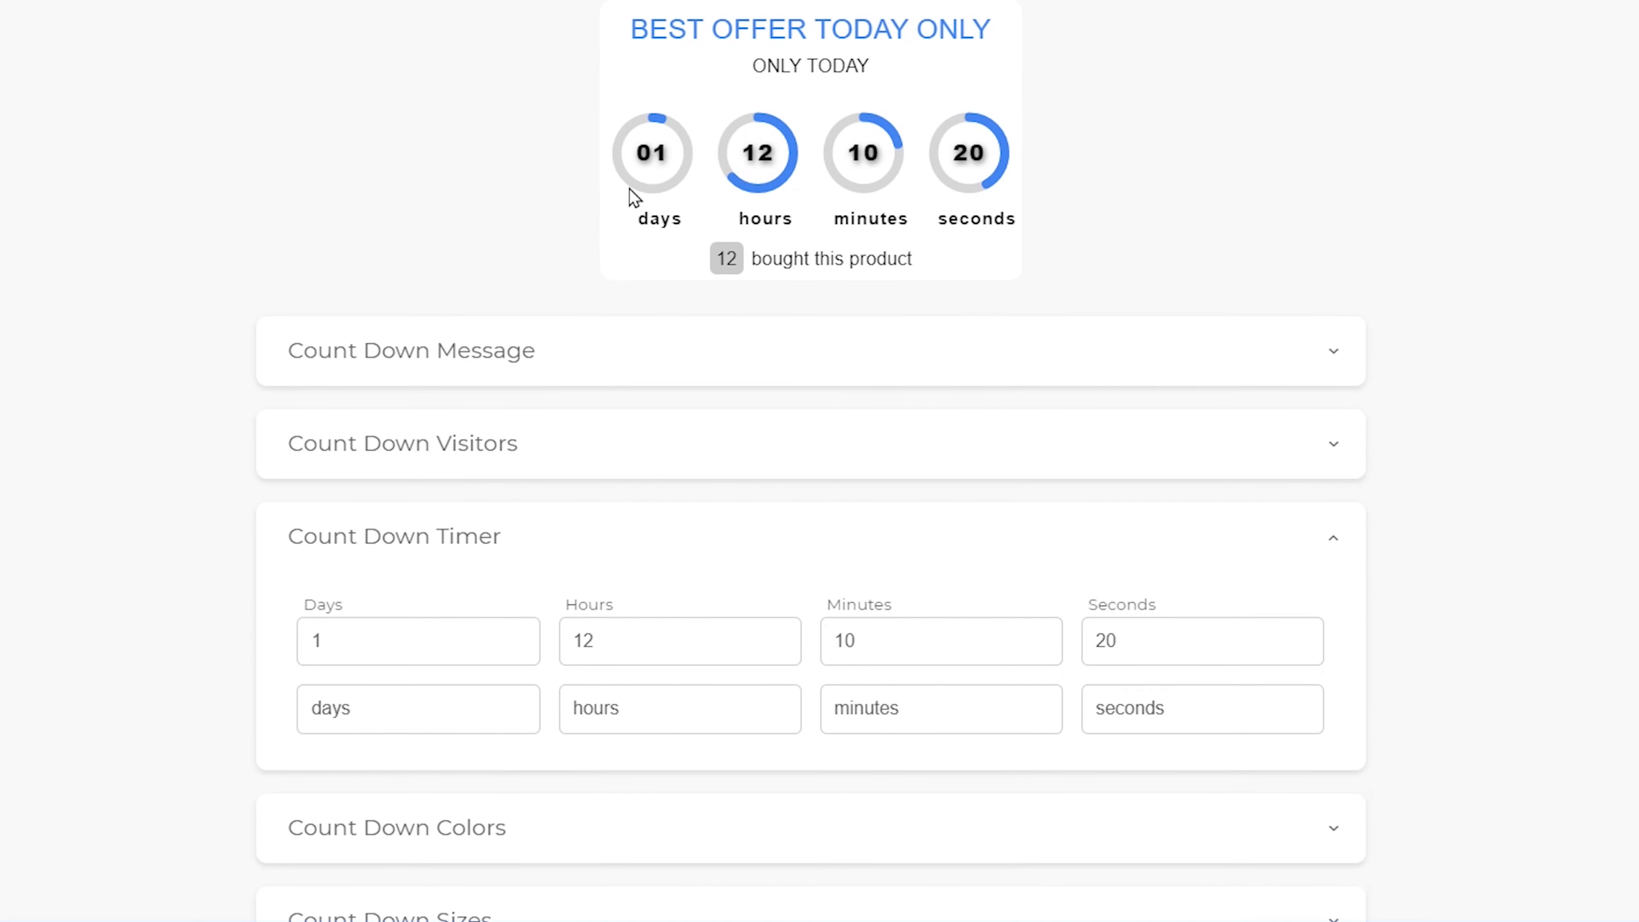
{"action": "double_click", "coordinate": [336, 605]}
{"action": "double_click", "coordinate": [609, 604]}
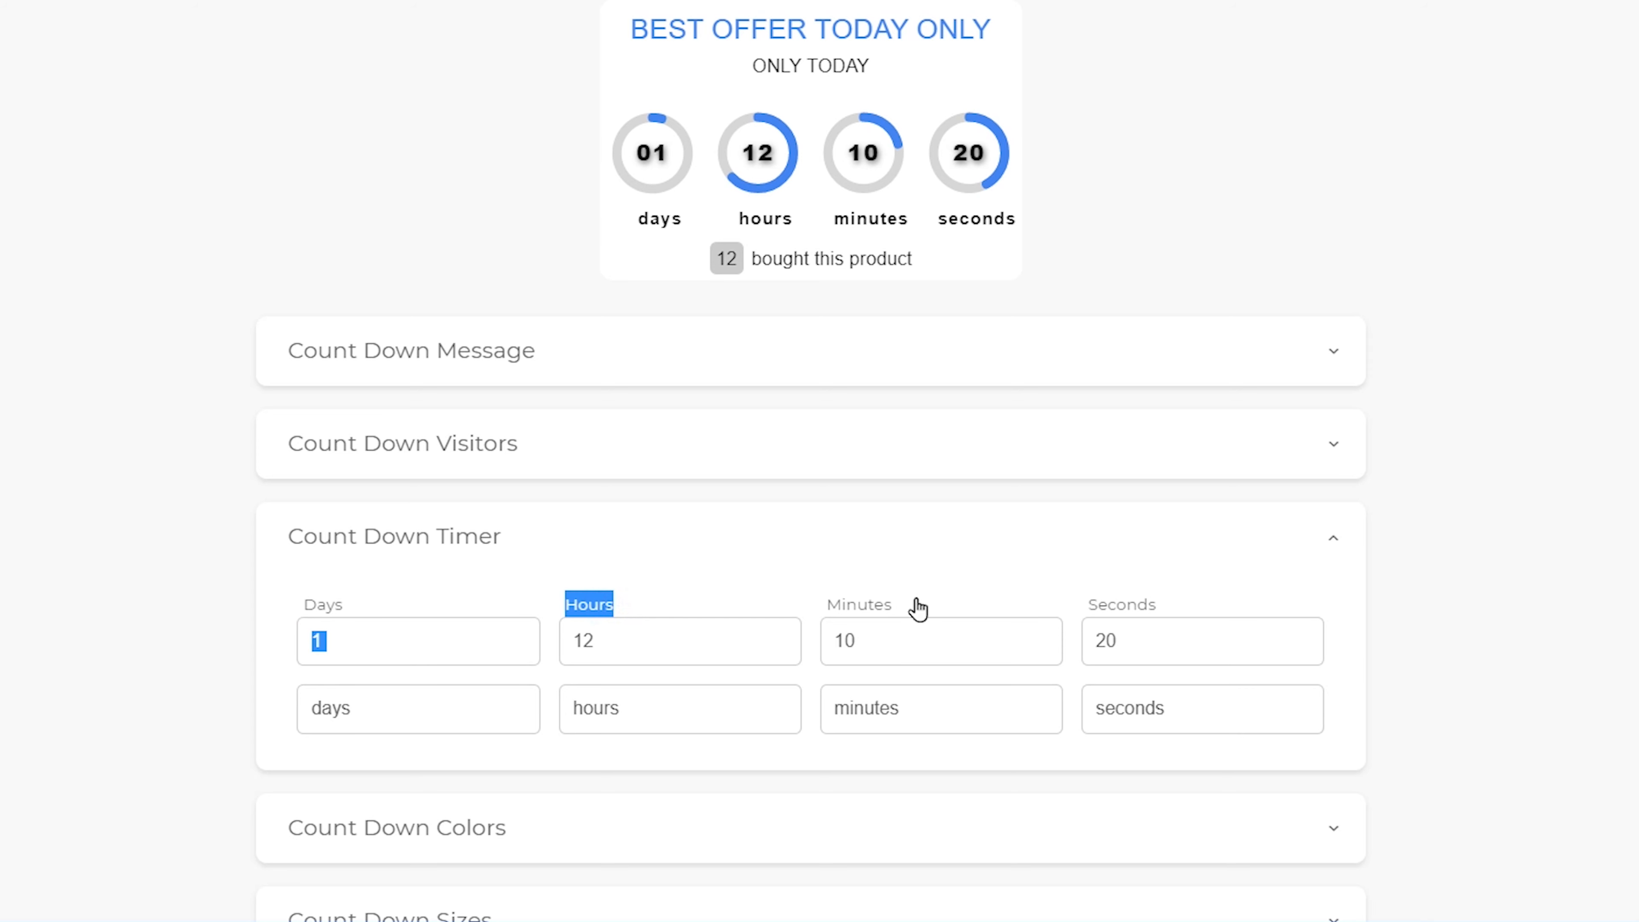
{"action": "double_click", "coordinate": [859, 604]}
{"action": "left_click", "coordinate": [1119, 611]}
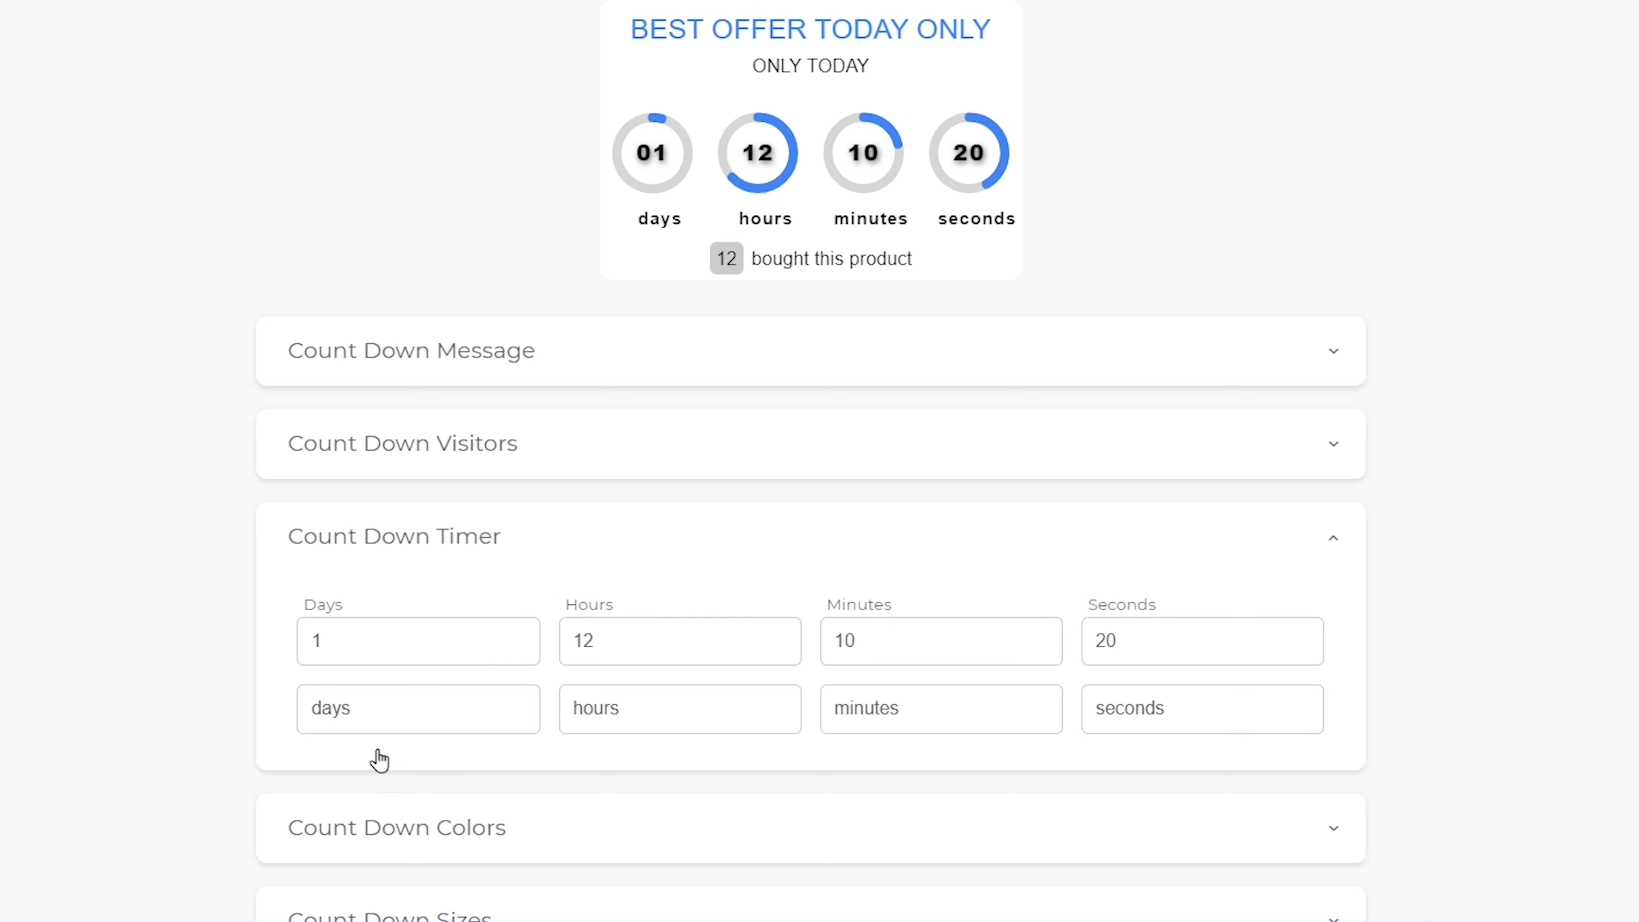
{"action": "left_click_drag", "start_coordinate": [373, 708], "coordinate": [285, 717]}
{"action": "left_click_drag", "start_coordinate": [638, 711], "coordinate": [557, 716]}
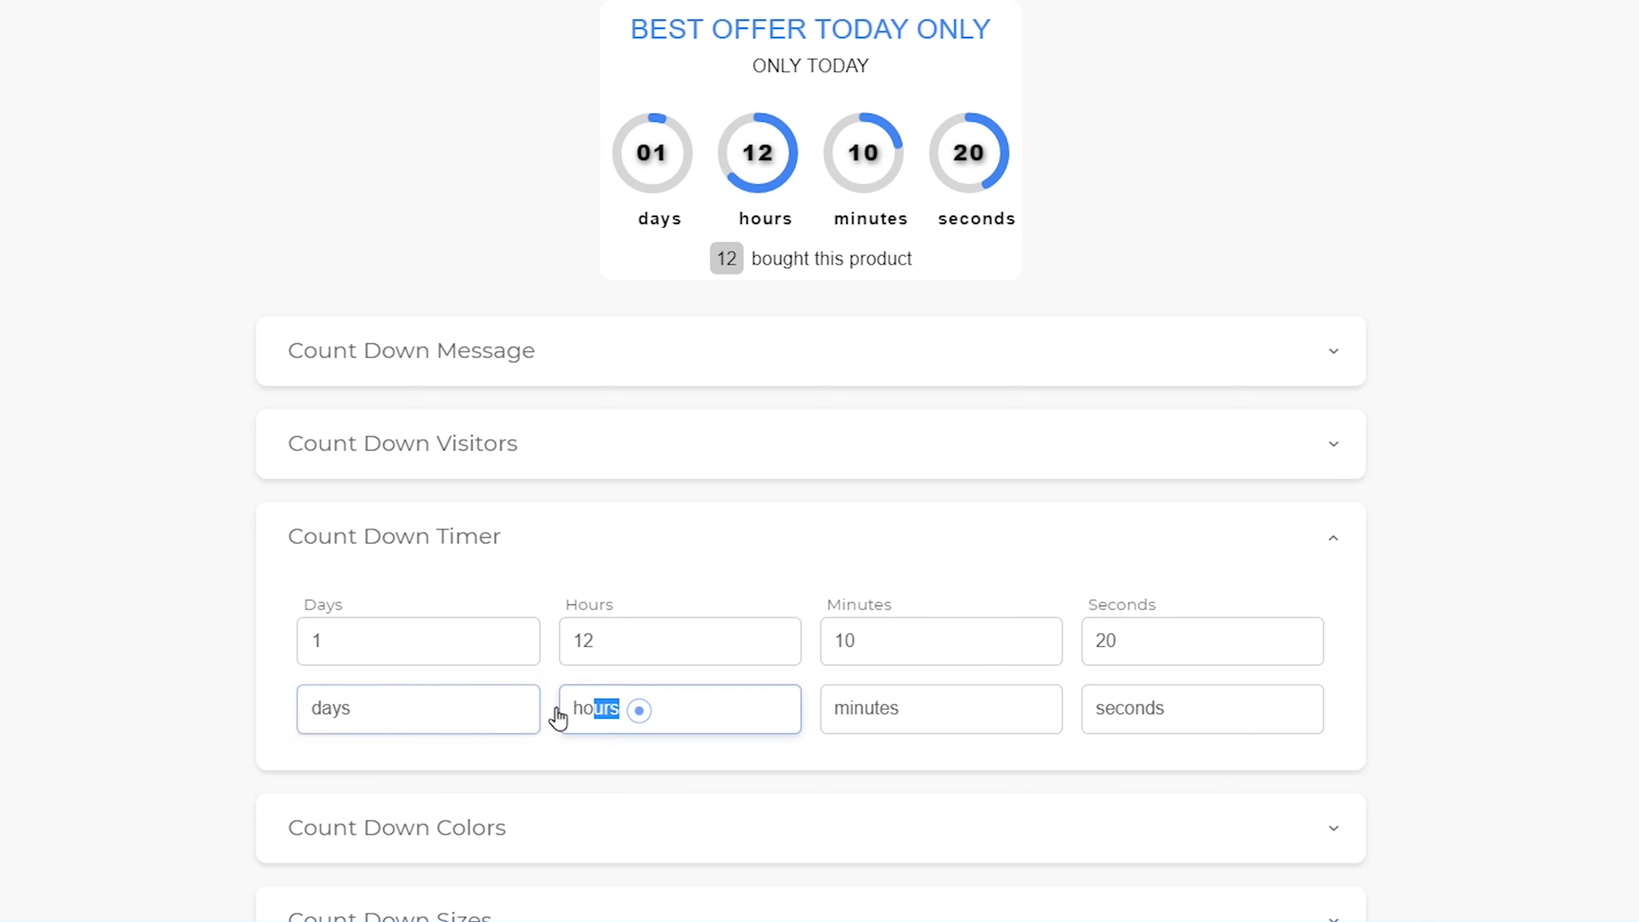
{"action": "double_click", "coordinate": [879, 713]}
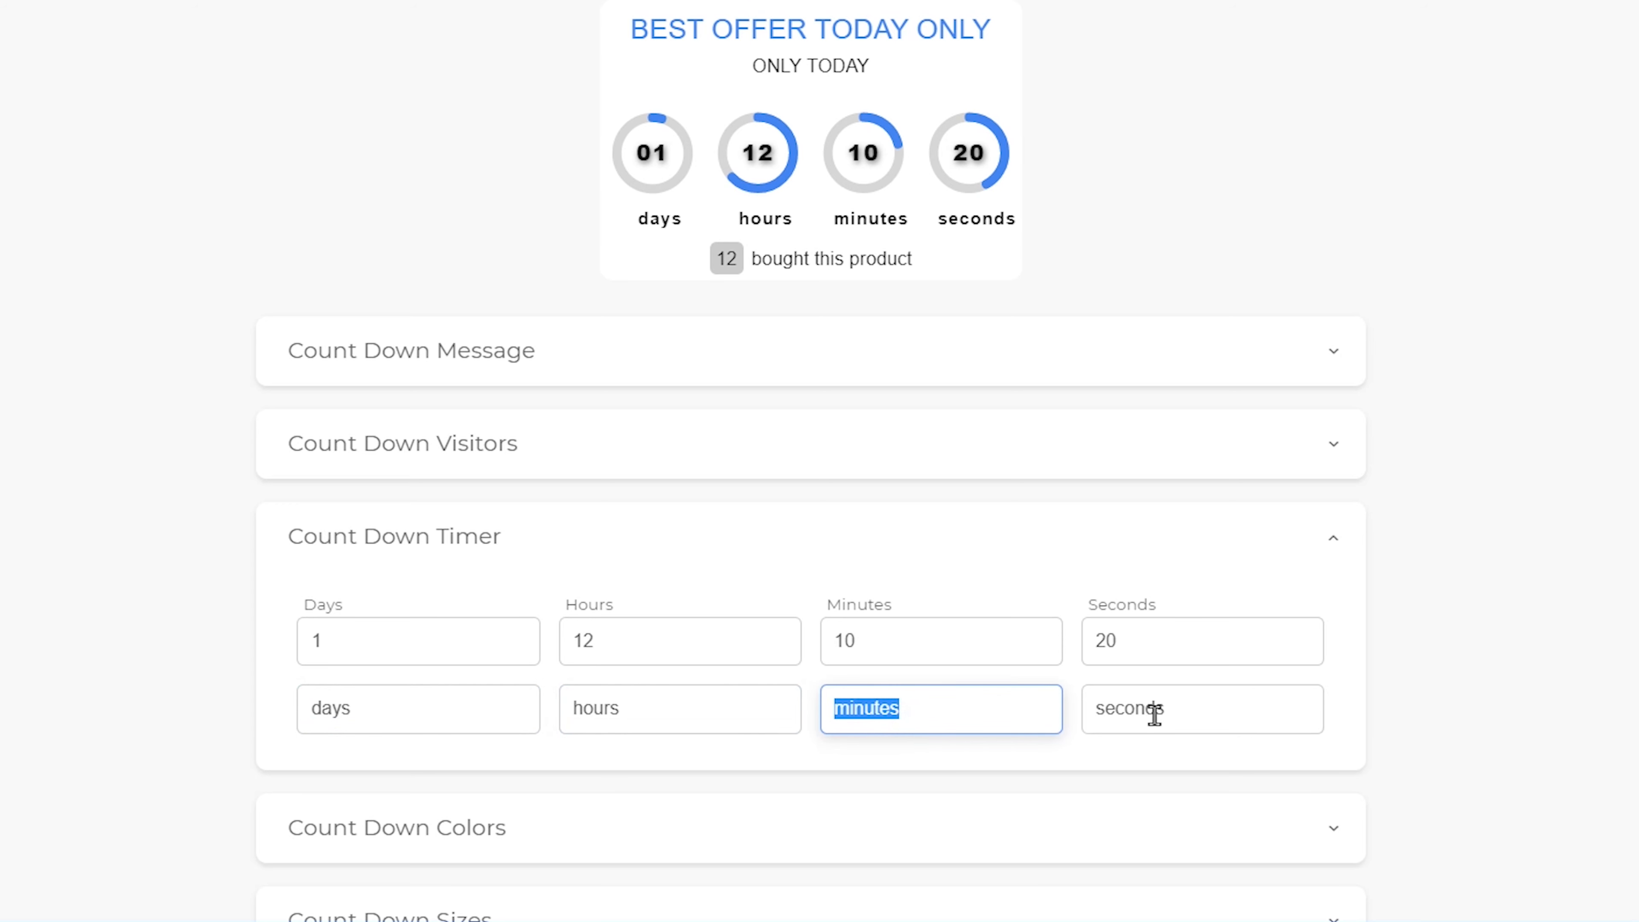
{"action": "left_click_drag", "start_coordinate": [1178, 710], "coordinate": [1079, 703]}
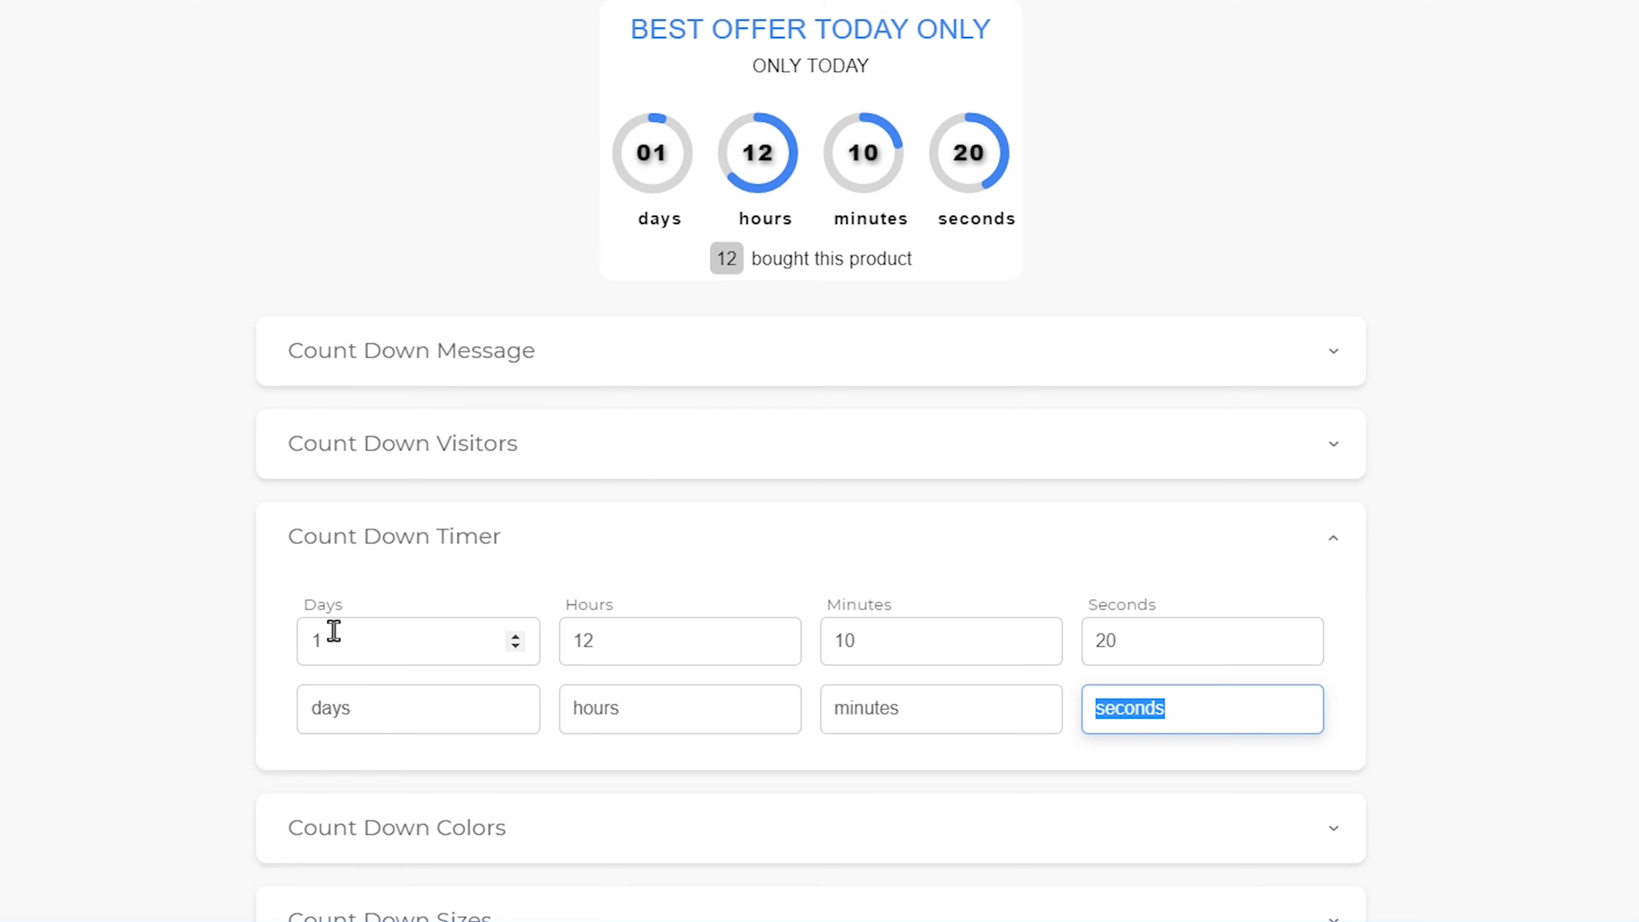
Set the countdown's Days value to 15, check the other time values, and collapse the timer settings.
{"action": "left_click_drag", "start_coordinate": [337, 639], "coordinate": [294, 651]}
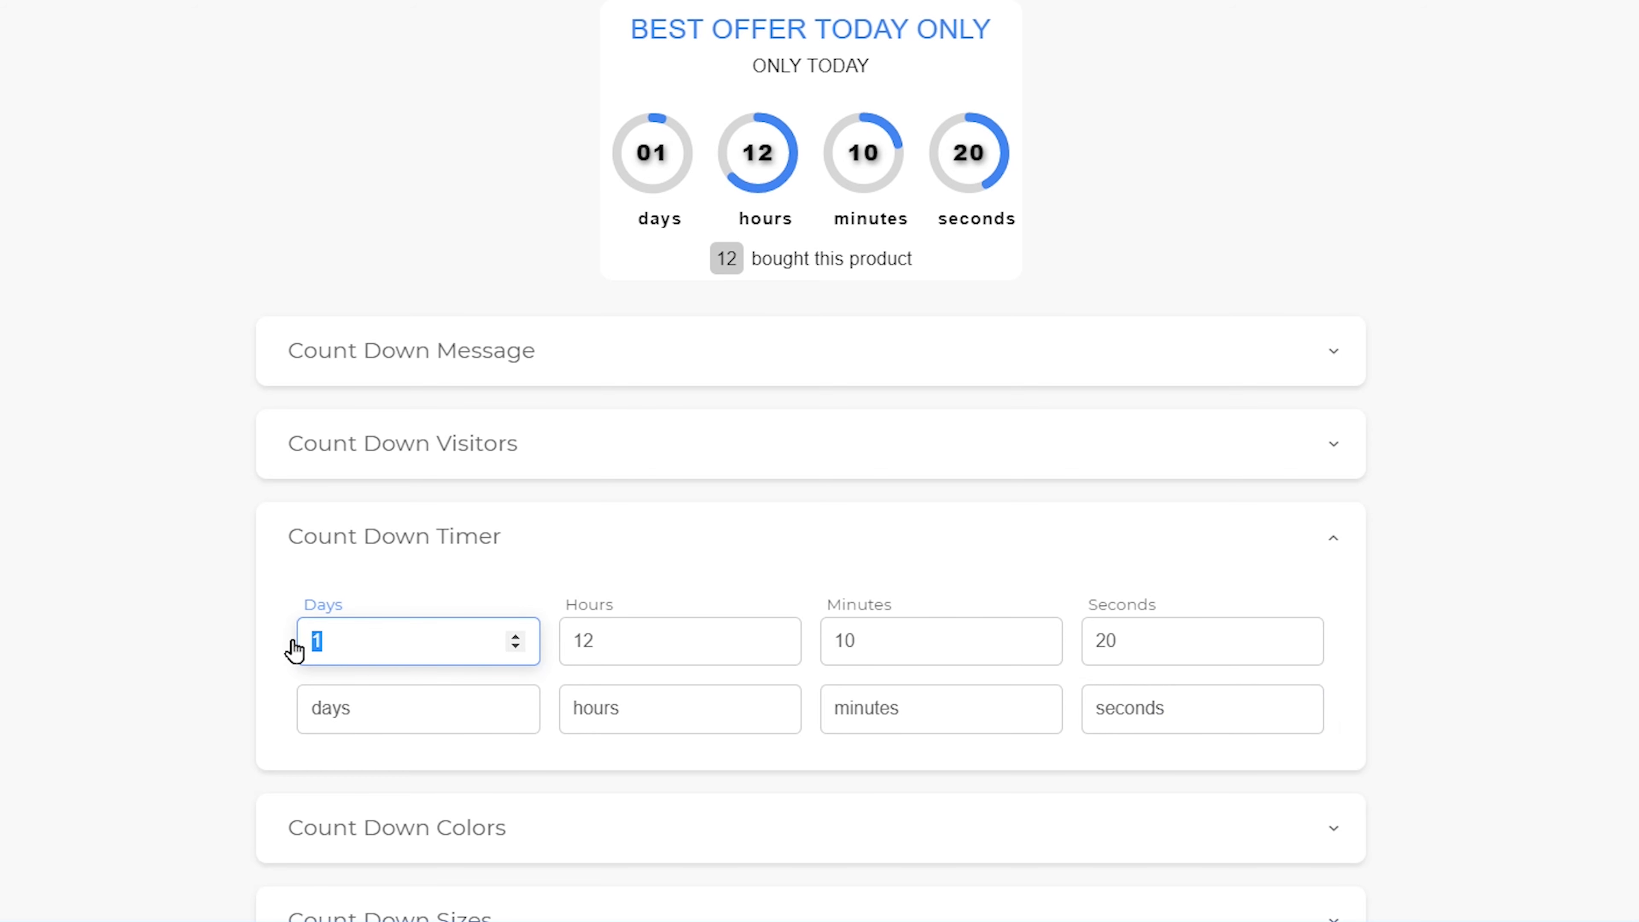
{"action": "type", "text": "15"}
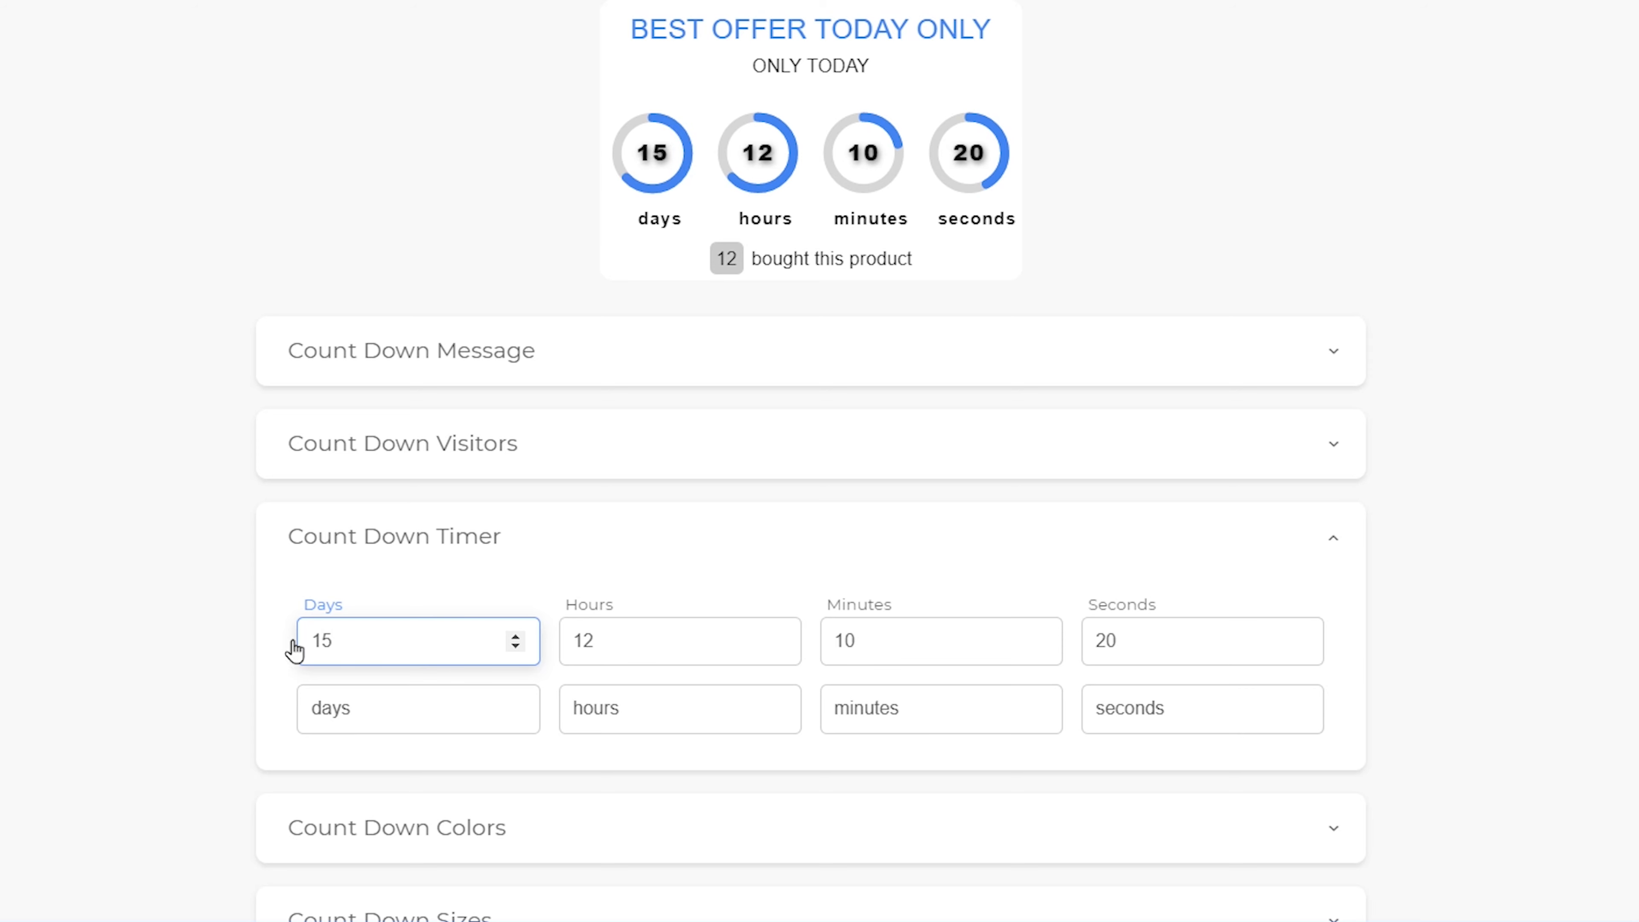
{"action": "double_click", "coordinate": [598, 641]}
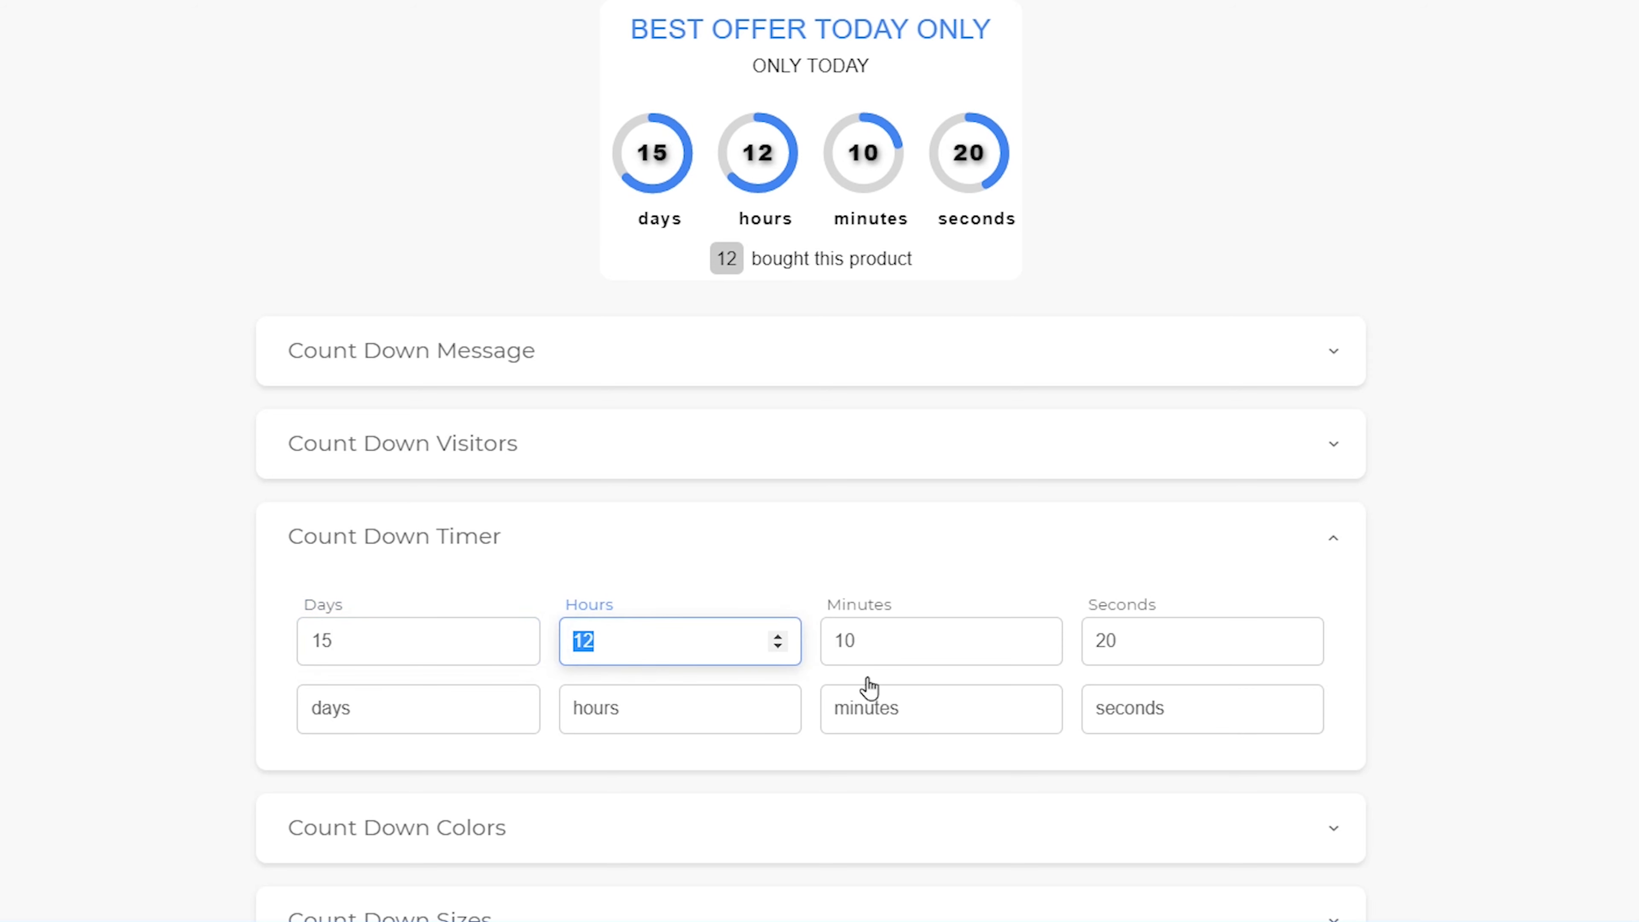
{"action": "double_click", "coordinate": [882, 643]}
{"action": "double_click", "coordinate": [1131, 636]}
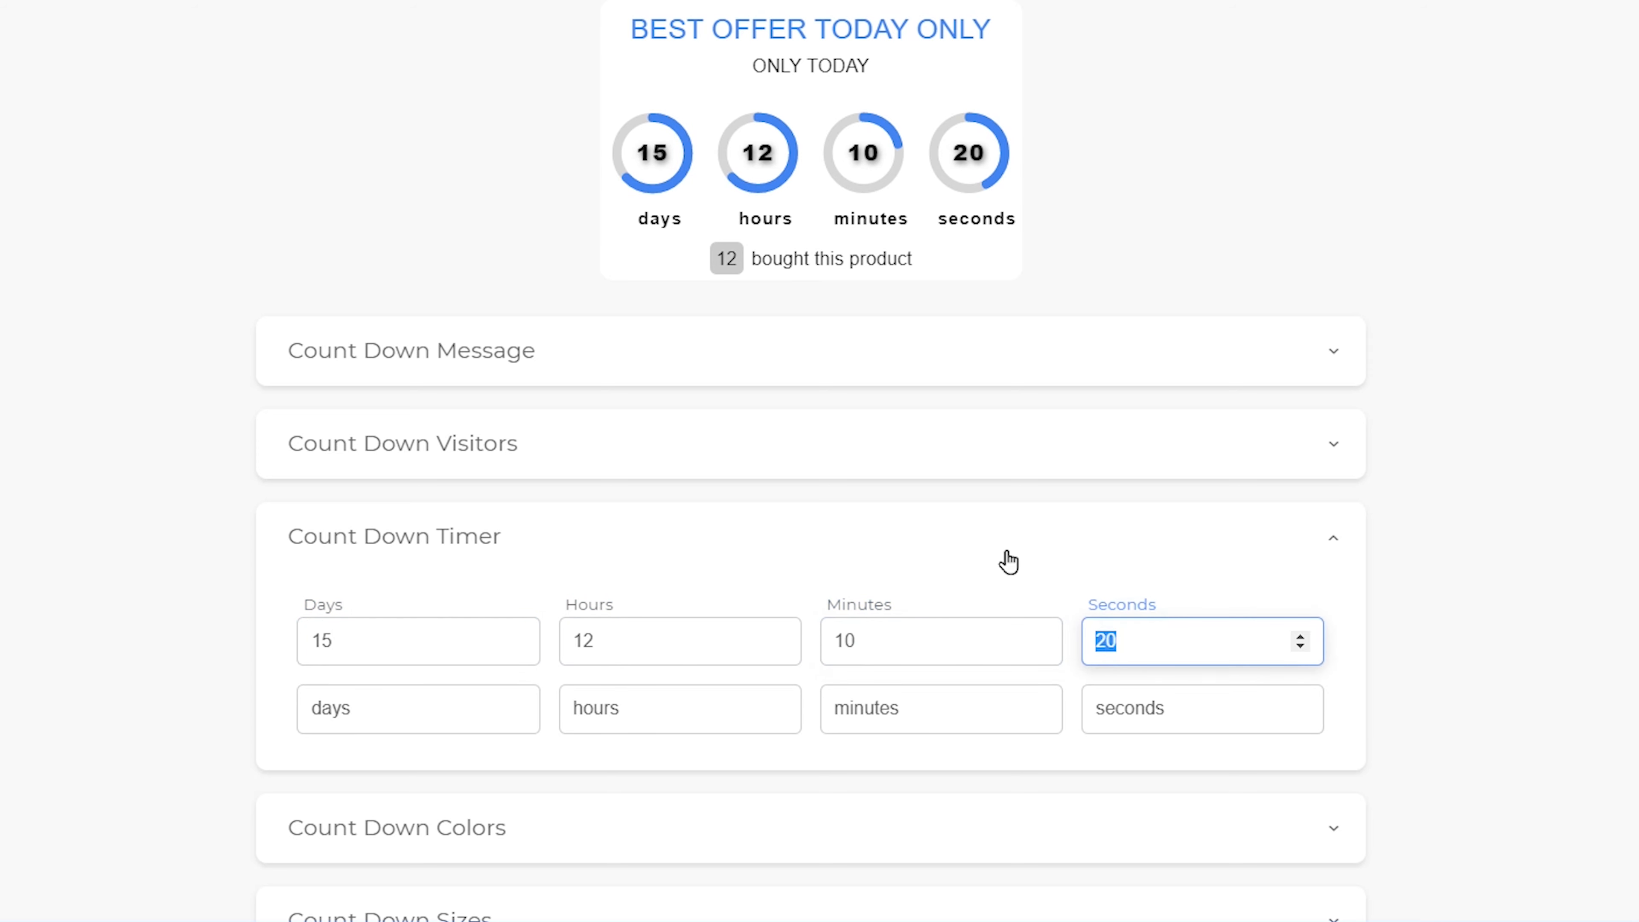
{"action": "left_click", "coordinate": [678, 533]}
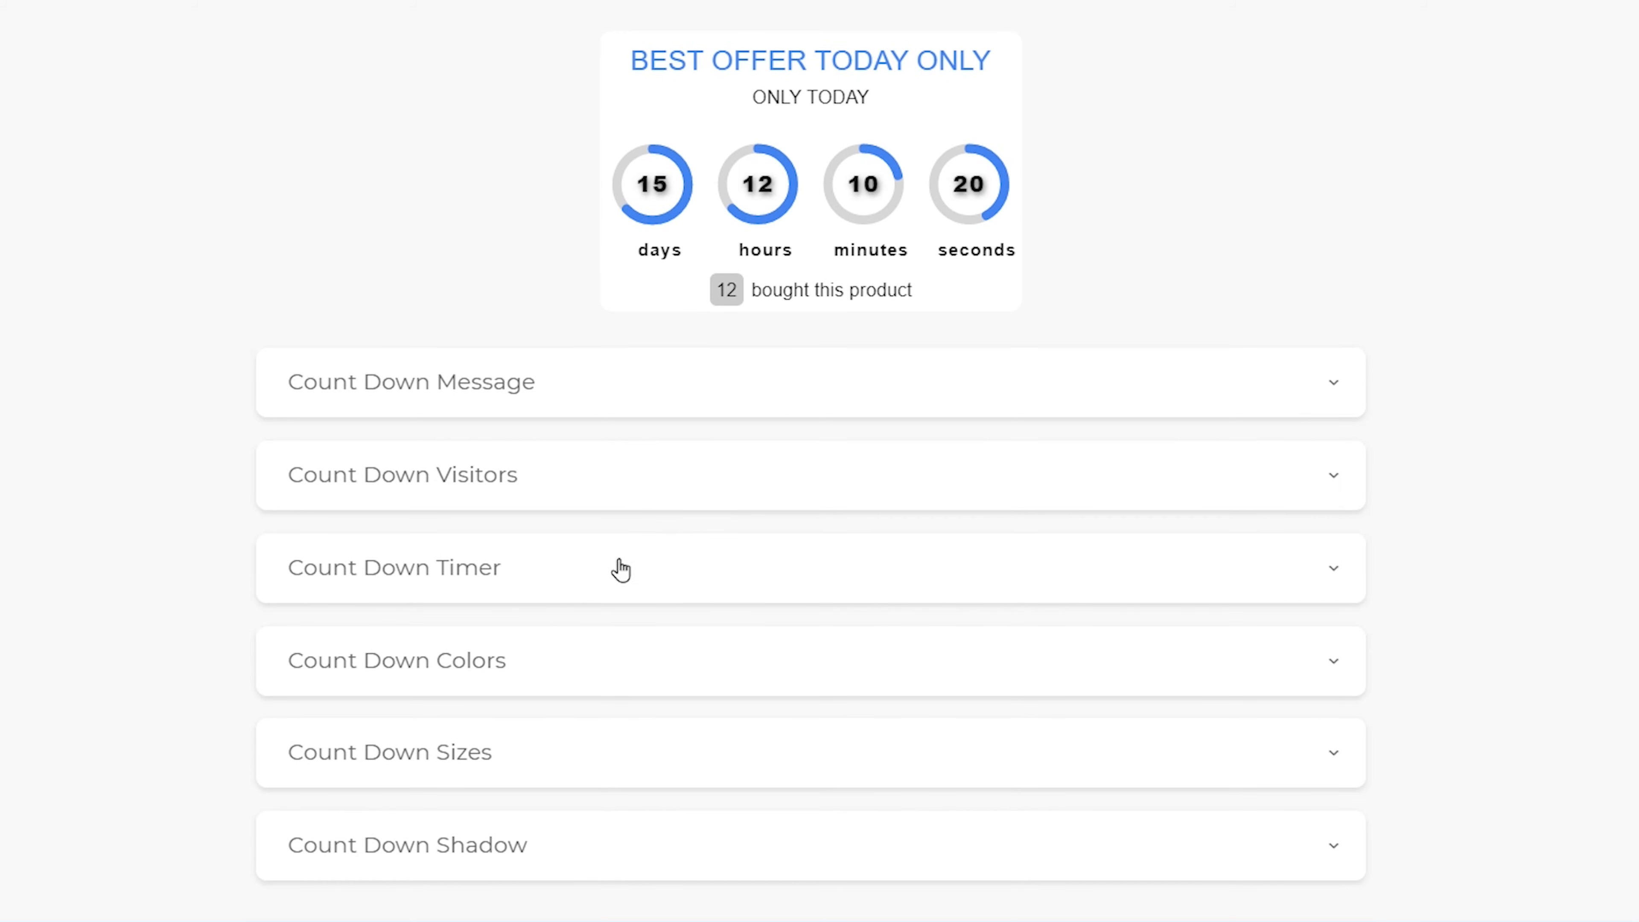
Try black (#000000) as the countdown's Background Color, restore white (#ffffff), and collapse the color settings.
{"action": "left_click", "coordinate": [533, 670]}
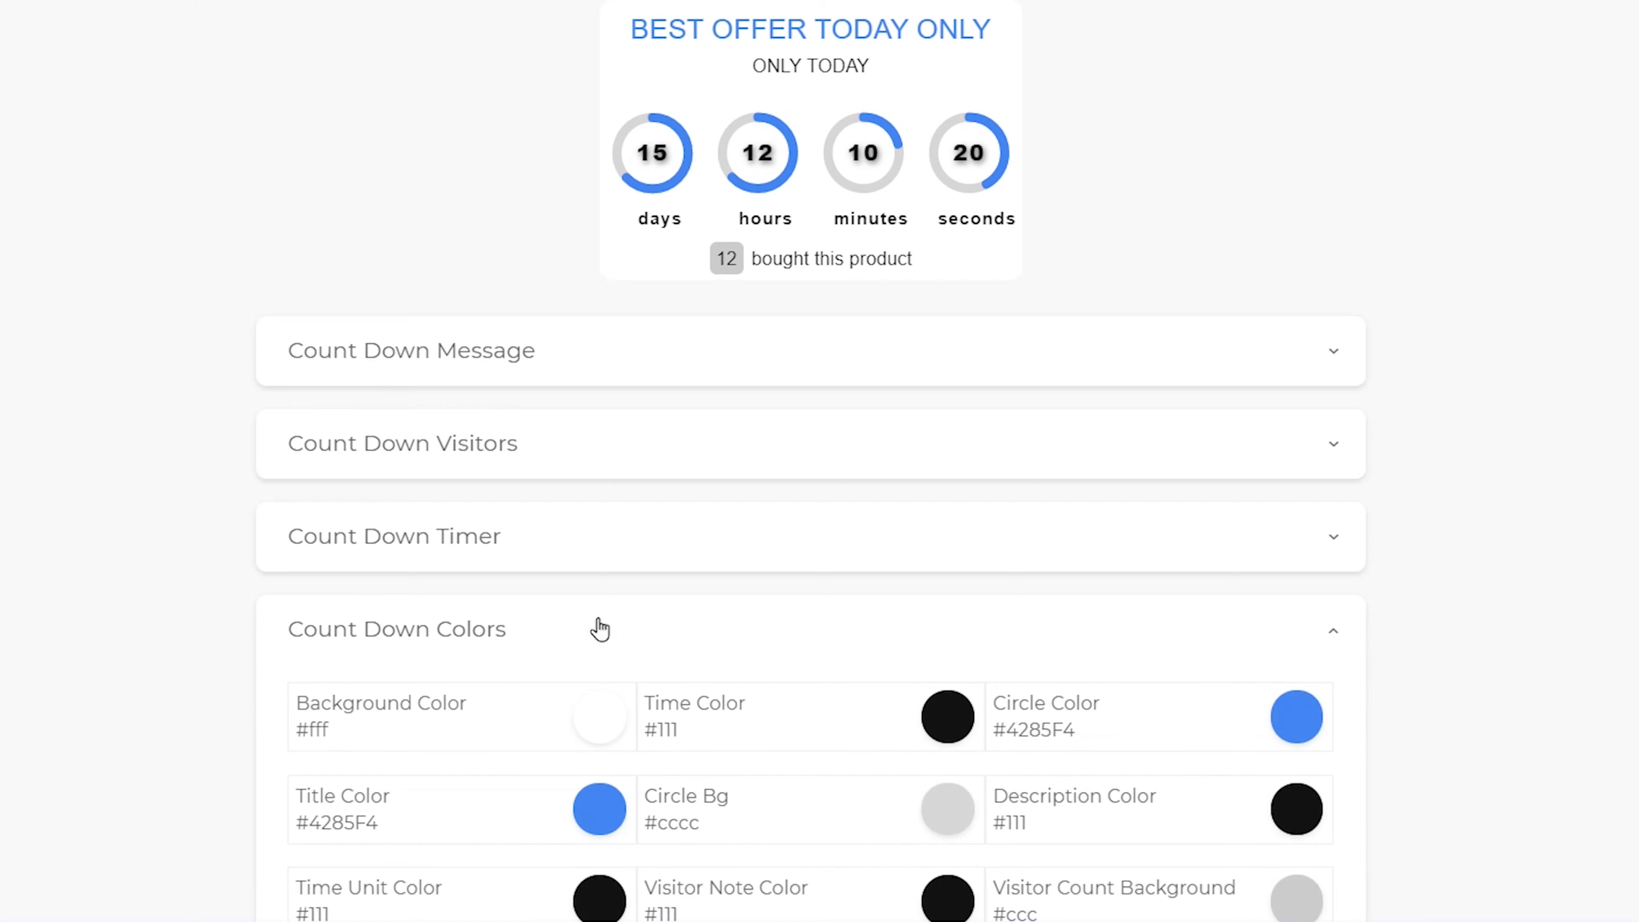
{"action": "scroll", "coordinate": [612, 625], "scroll_direction": "down", "scroll_amount": 5}
{"action": "scroll", "coordinate": [619, 621], "scroll_direction": "up", "scroll_amount": 2}
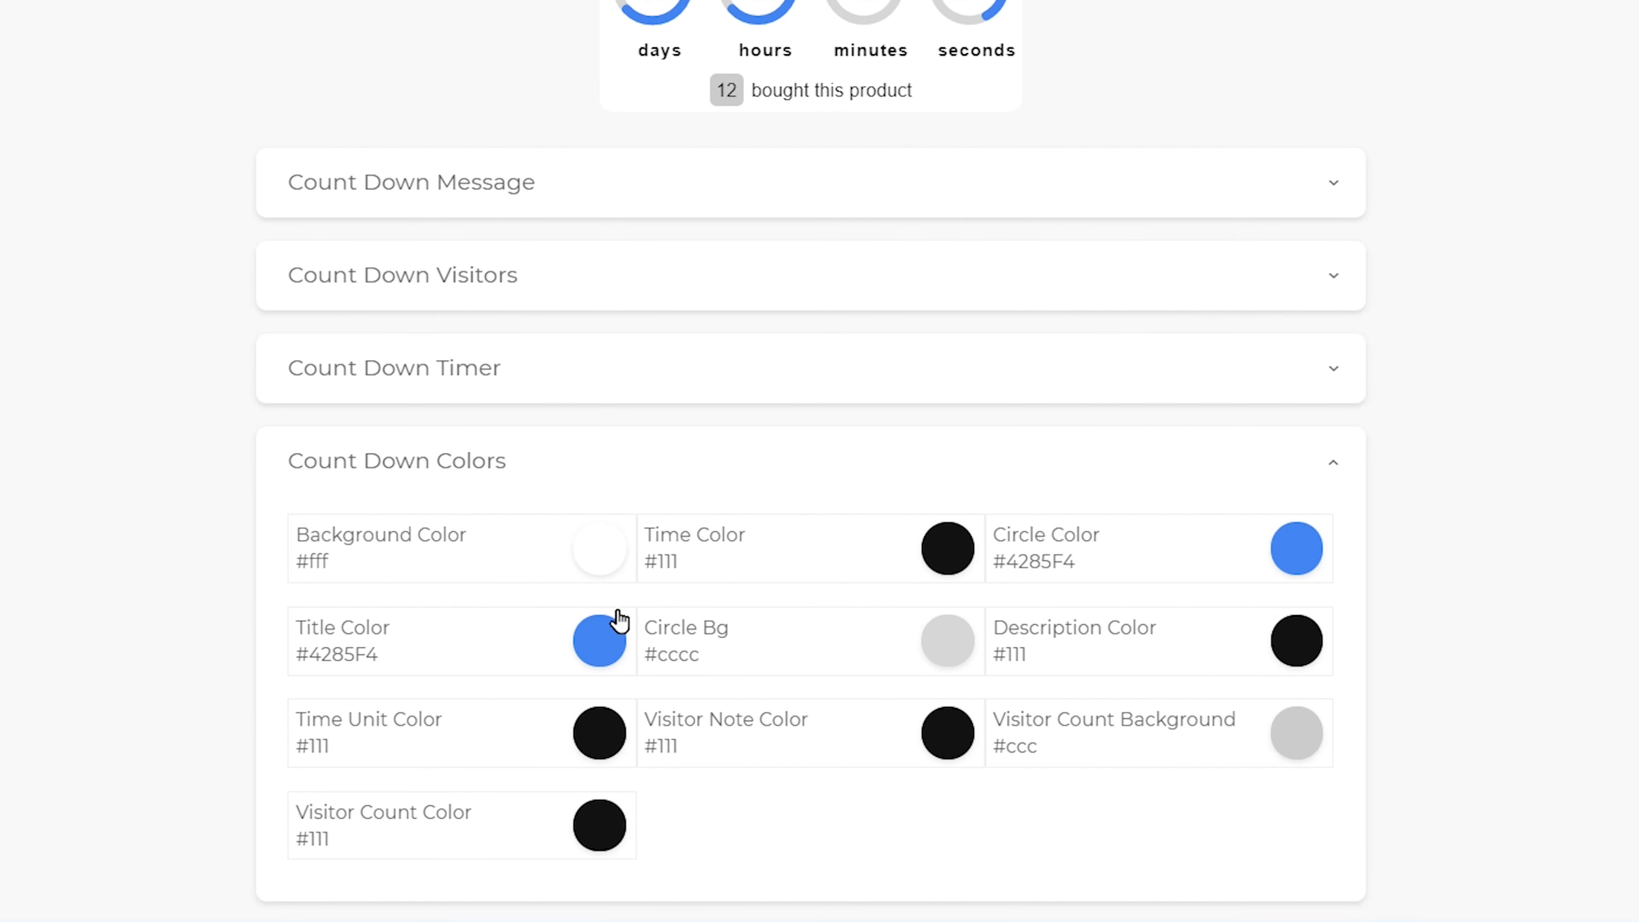
{"action": "scroll", "coordinate": [619, 620], "scroll_direction": "up", "scroll_amount": 2}
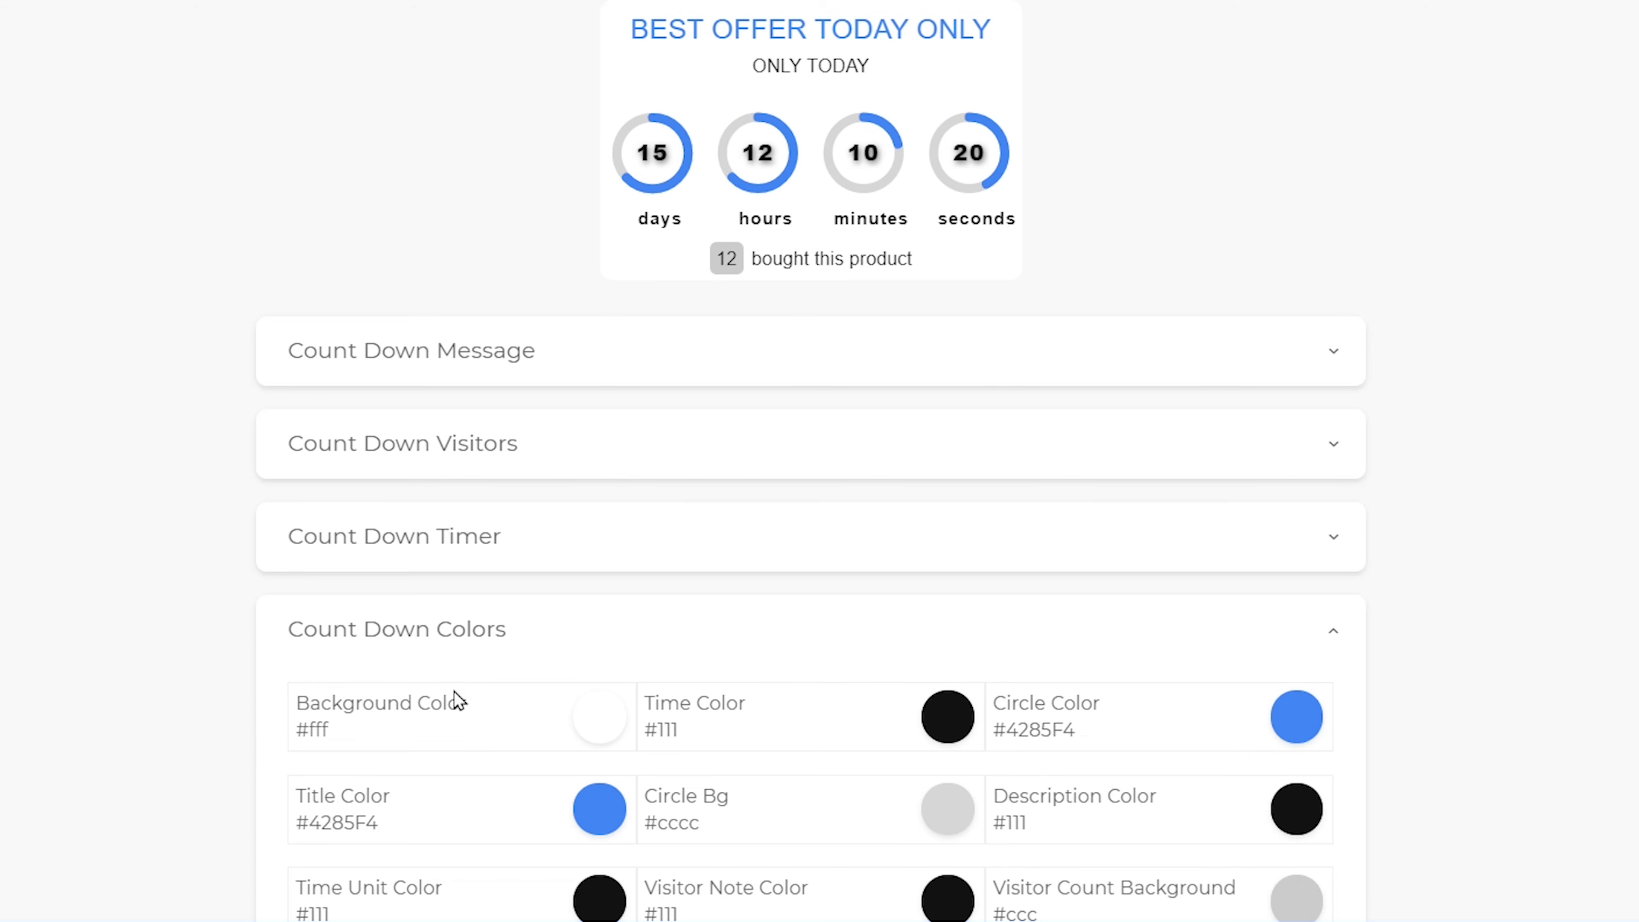
{"action": "left_click", "coordinate": [568, 711]}
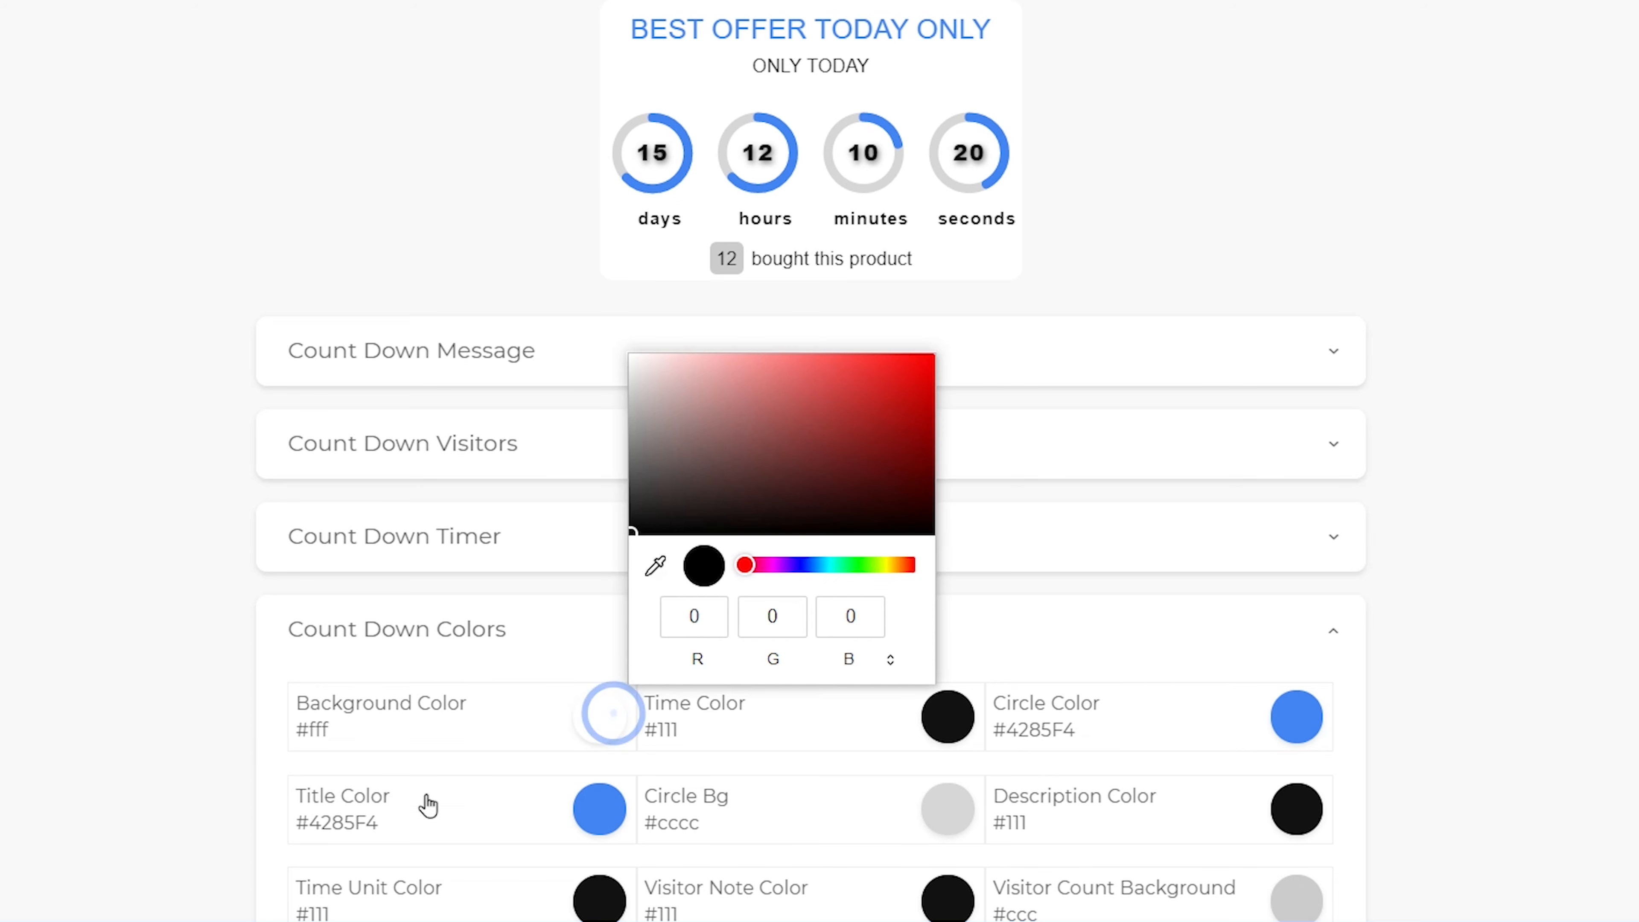
{"action": "left_click_drag", "start_coordinate": [918, 457], "coordinate": [940, 560]}
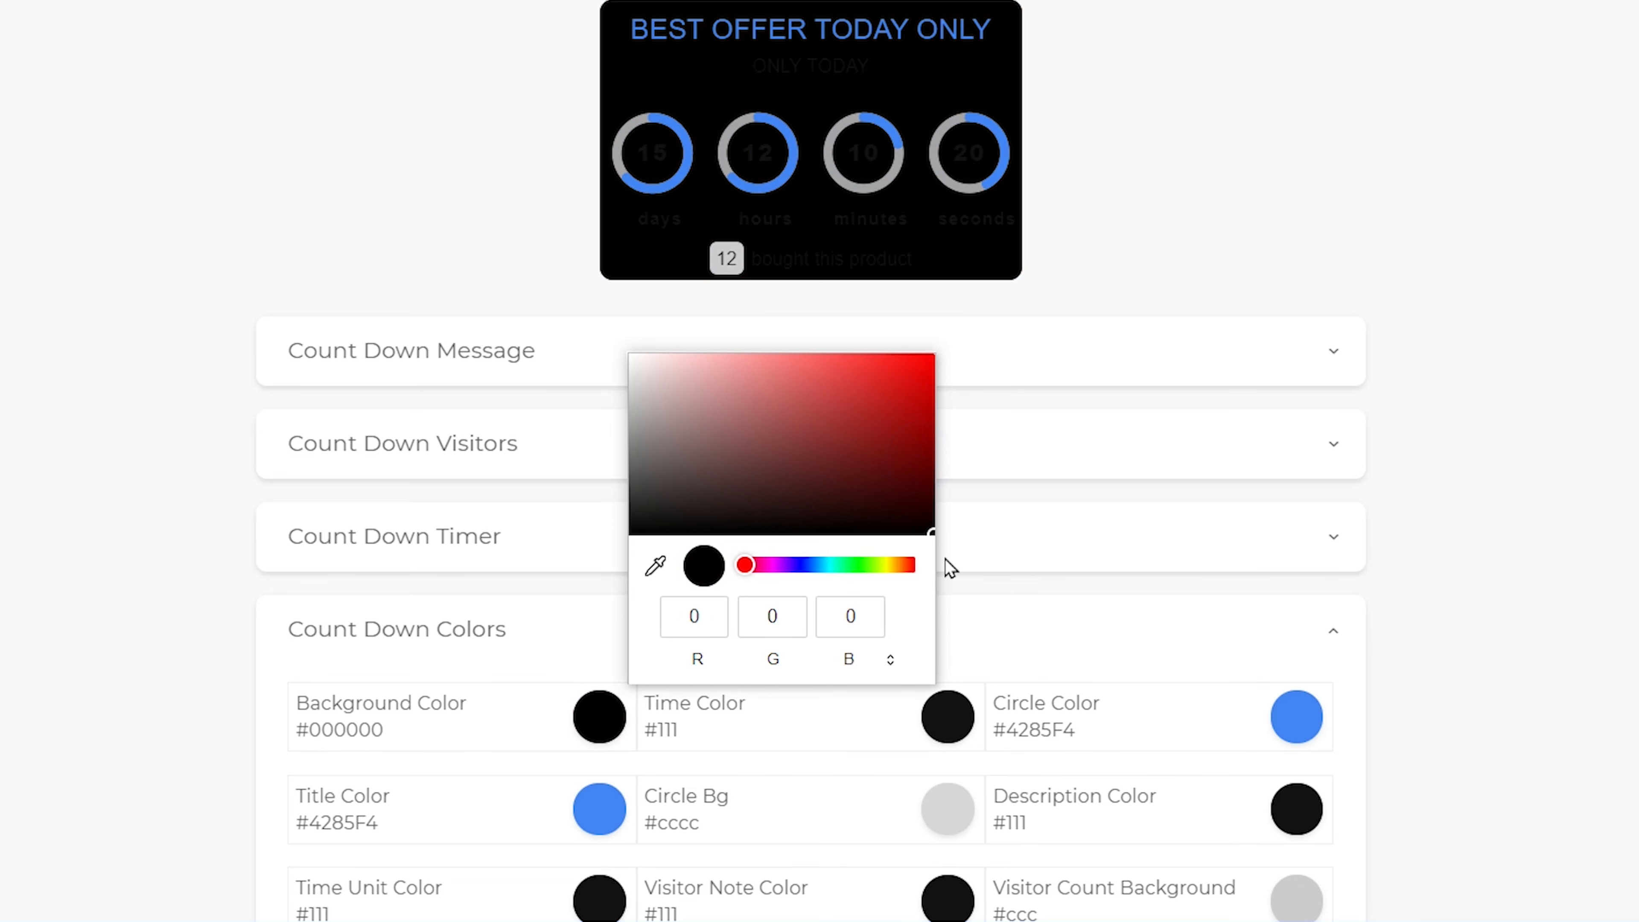
{"action": "left_click_drag", "start_coordinate": [871, 477], "coordinate": [578, 304]}
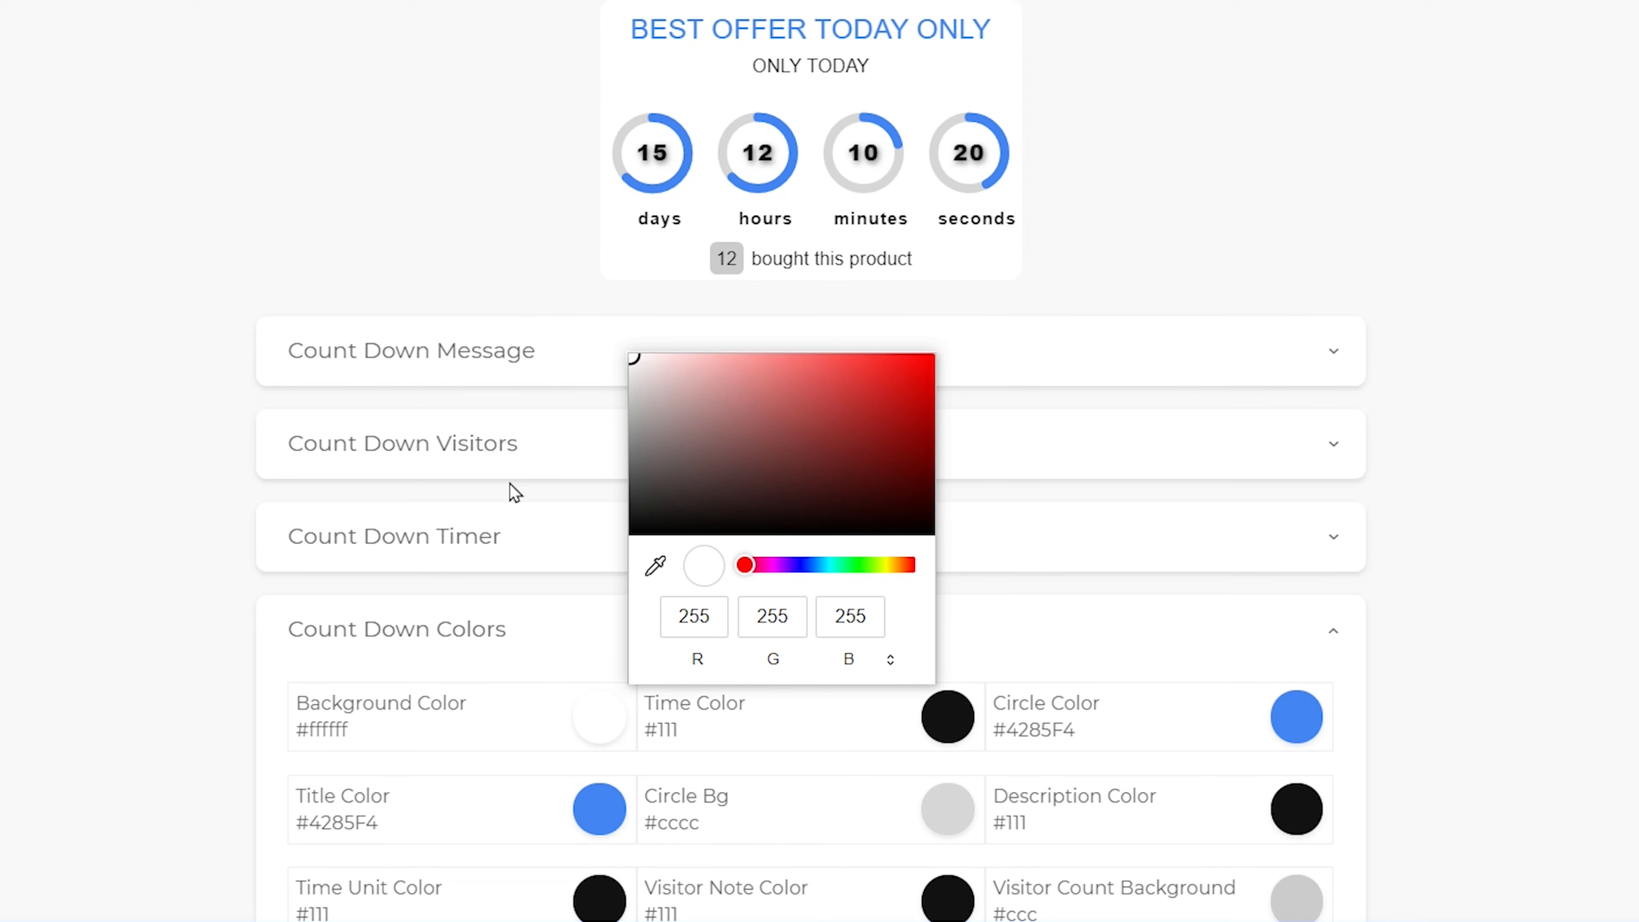
{"action": "left_click", "coordinate": [524, 621]}
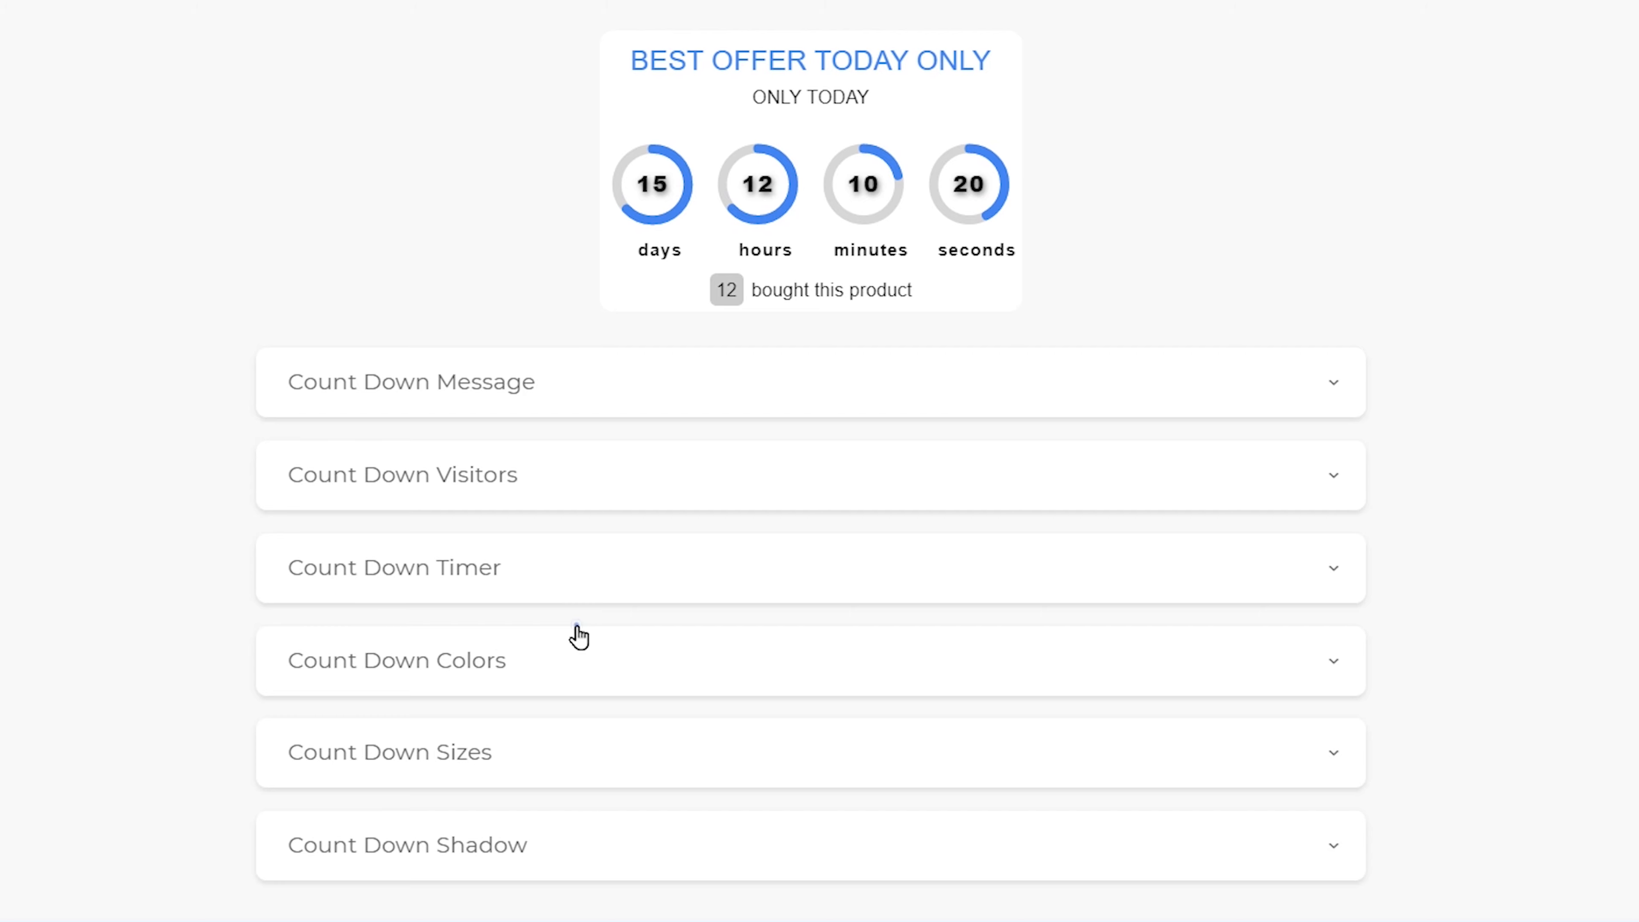
{"action": "left_click", "coordinate": [575, 638]}
{"action": "scroll", "coordinate": [570, 646], "scroll_direction": "down", "scroll_amount": 6}
{"action": "left_click", "coordinate": [558, 249]}
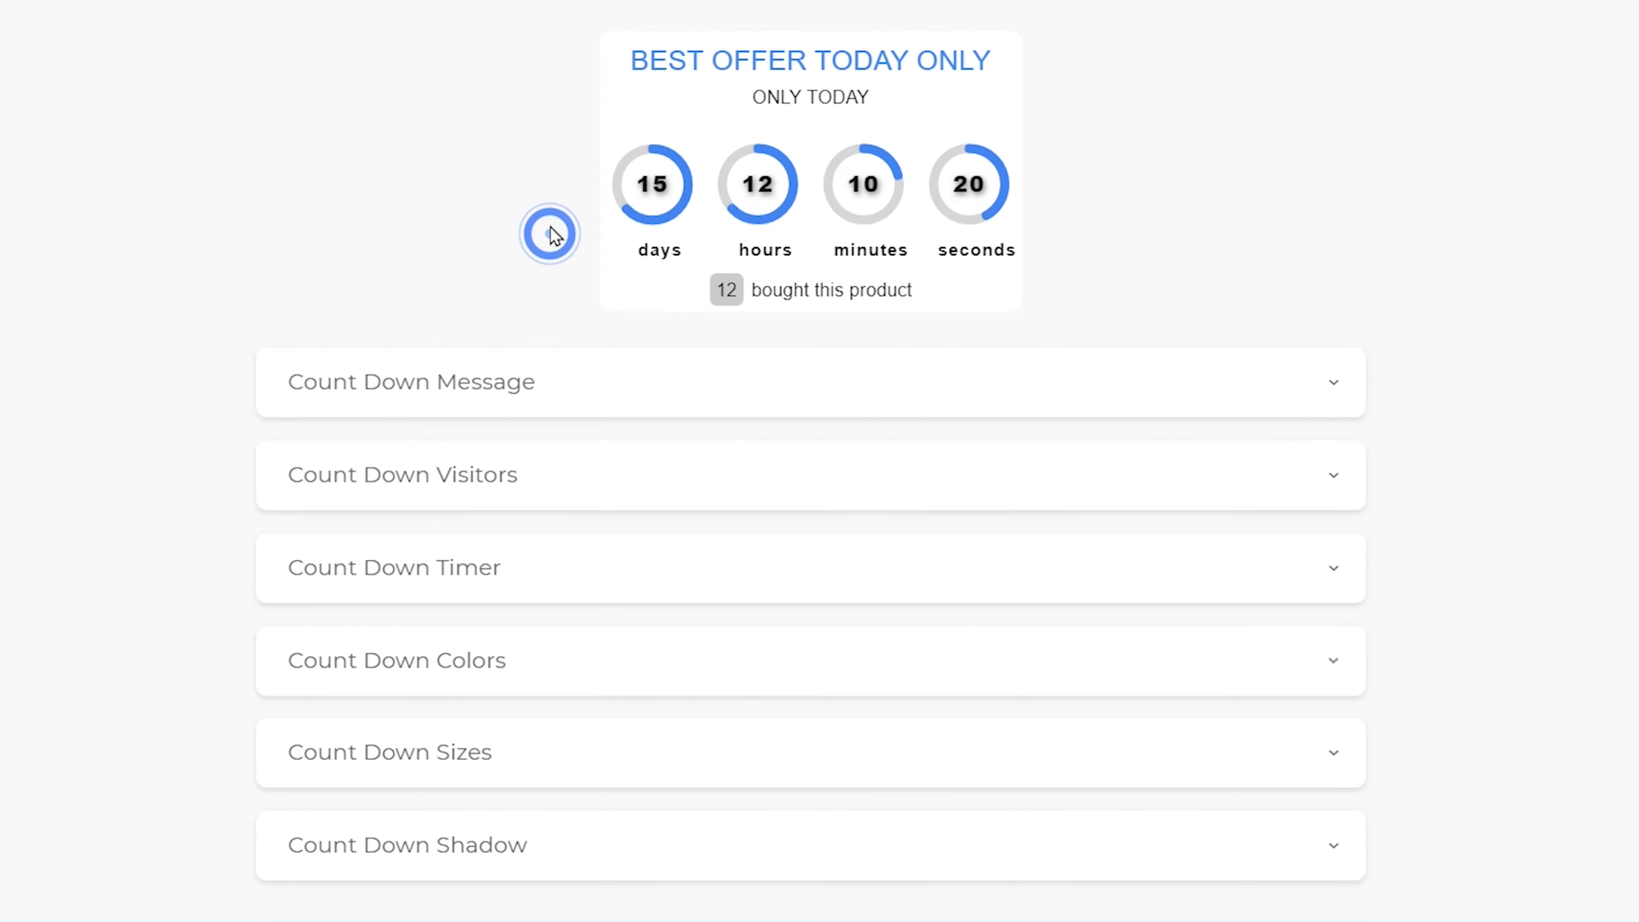
In the Count Down Sizes settings, try a Circles Size of 0 and restore it to 27.
{"action": "left_click", "coordinate": [504, 761]}
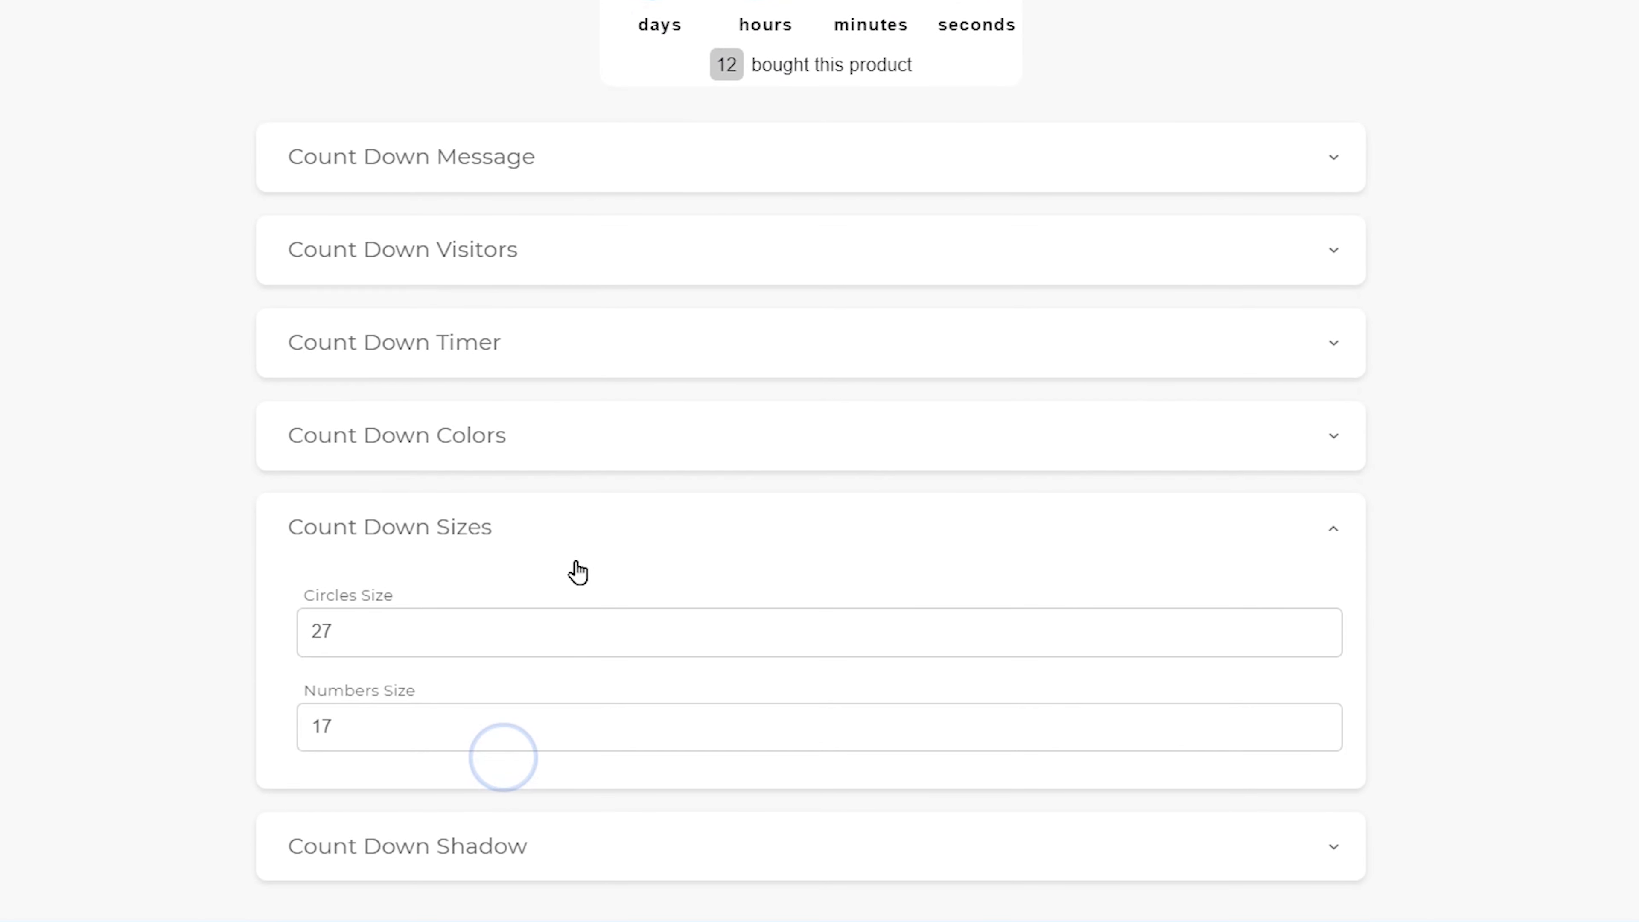
{"action": "scroll", "coordinate": [577, 572], "scroll_direction": "up", "scroll_amount": 3}
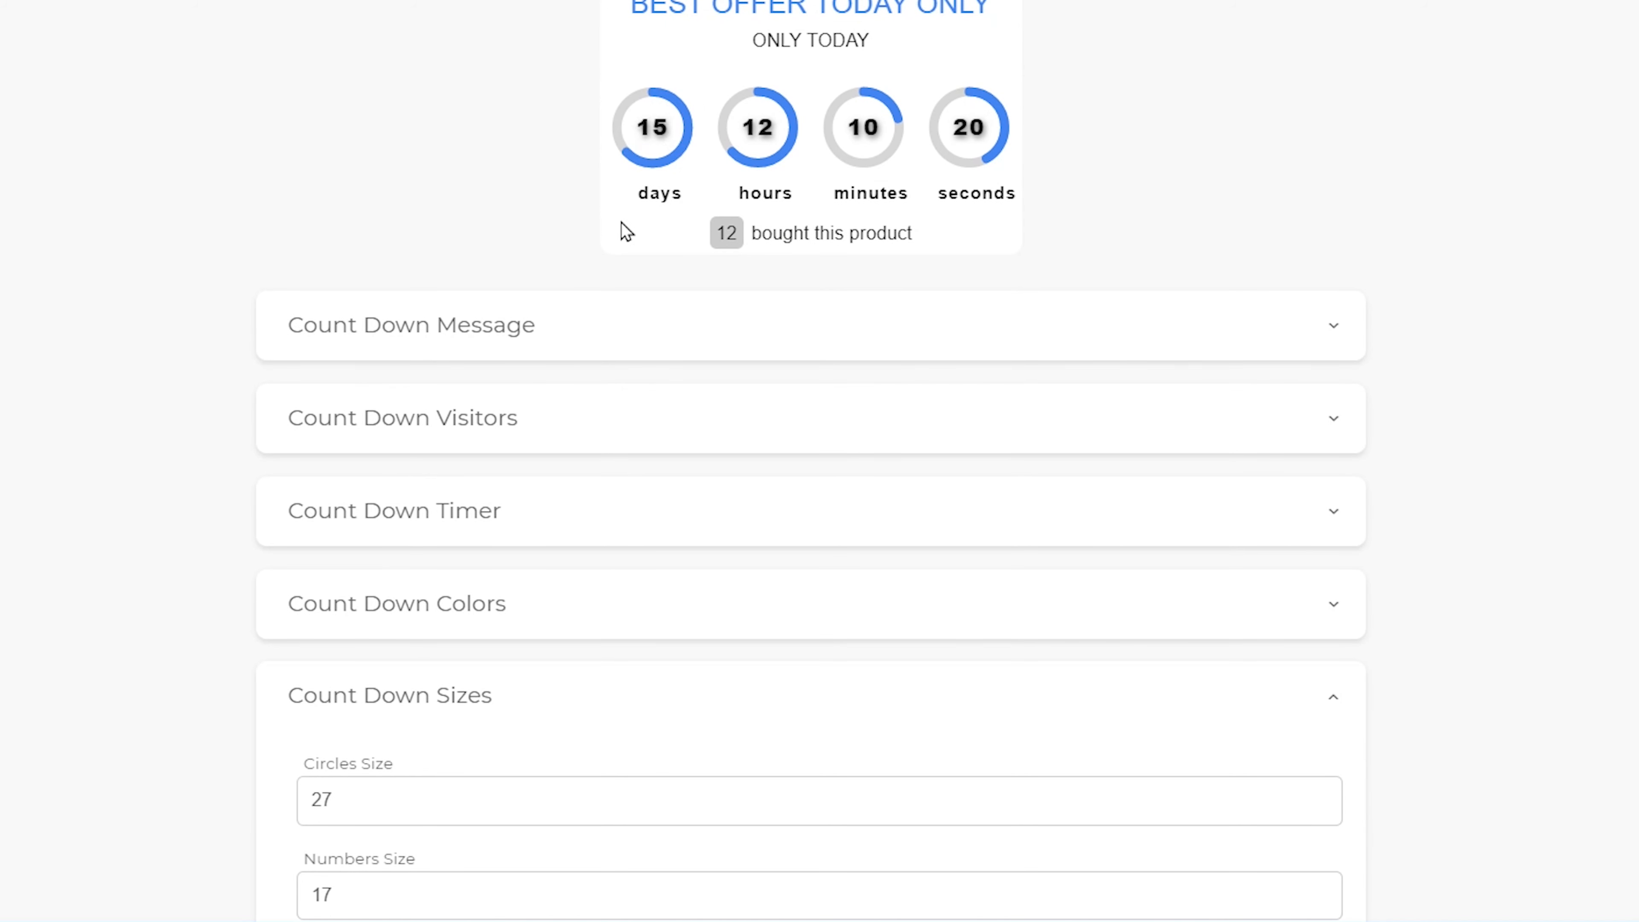
{"action": "scroll", "coordinate": [629, 419], "scroll_direction": "down", "scroll_amount": 3}
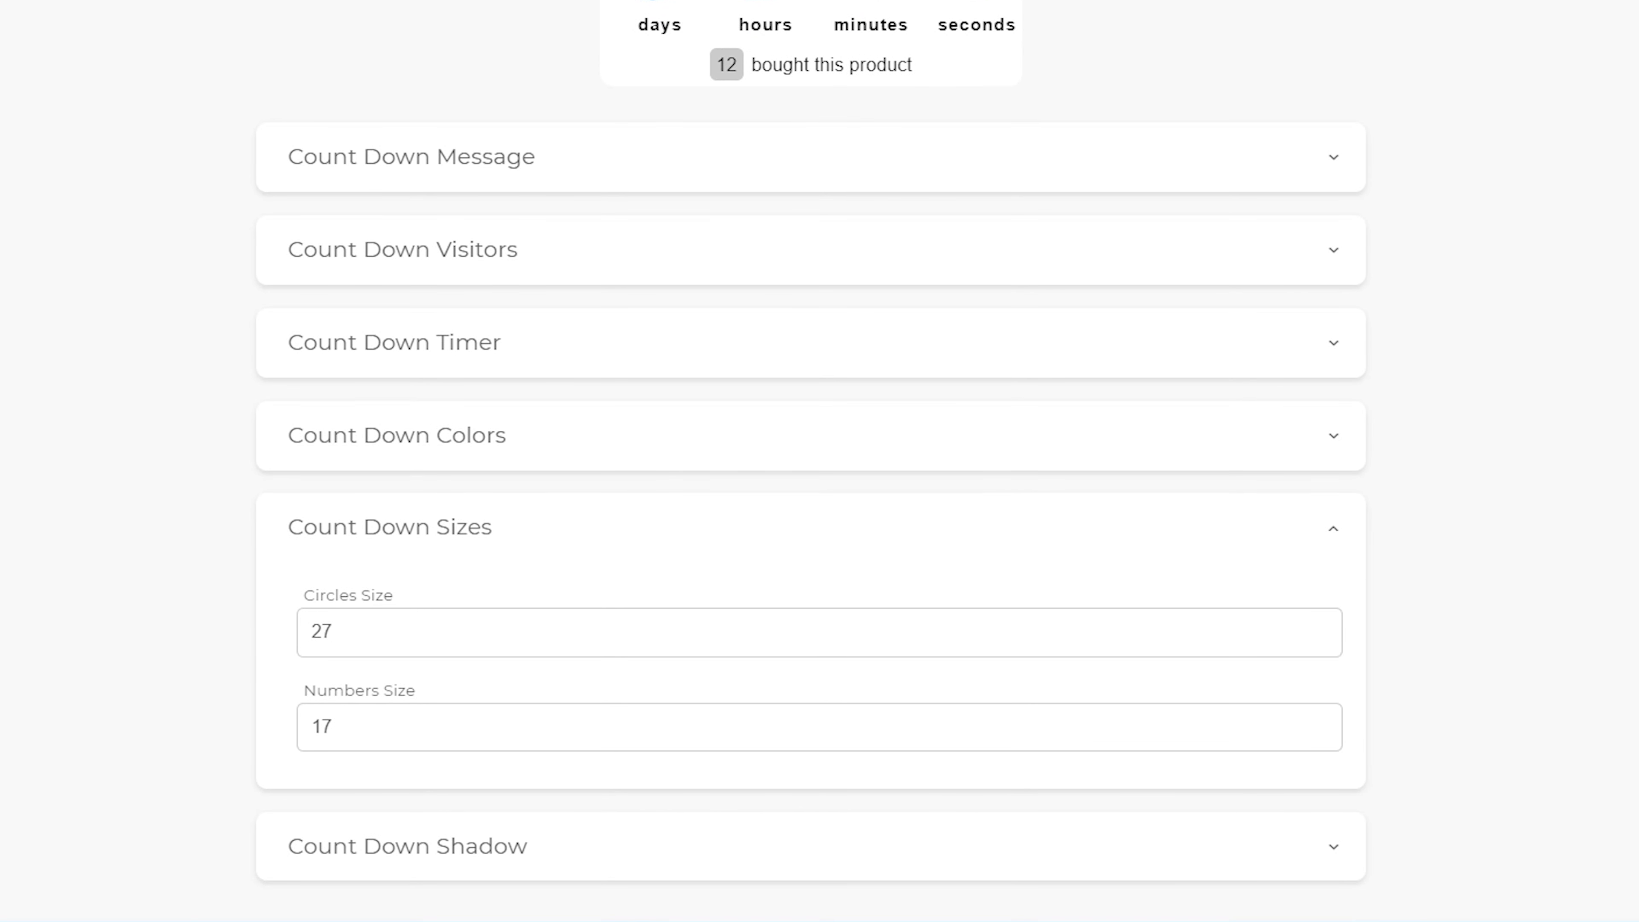
{"action": "scroll", "coordinate": [811, 452], "scroll_direction": "up", "scroll_amount": 1}
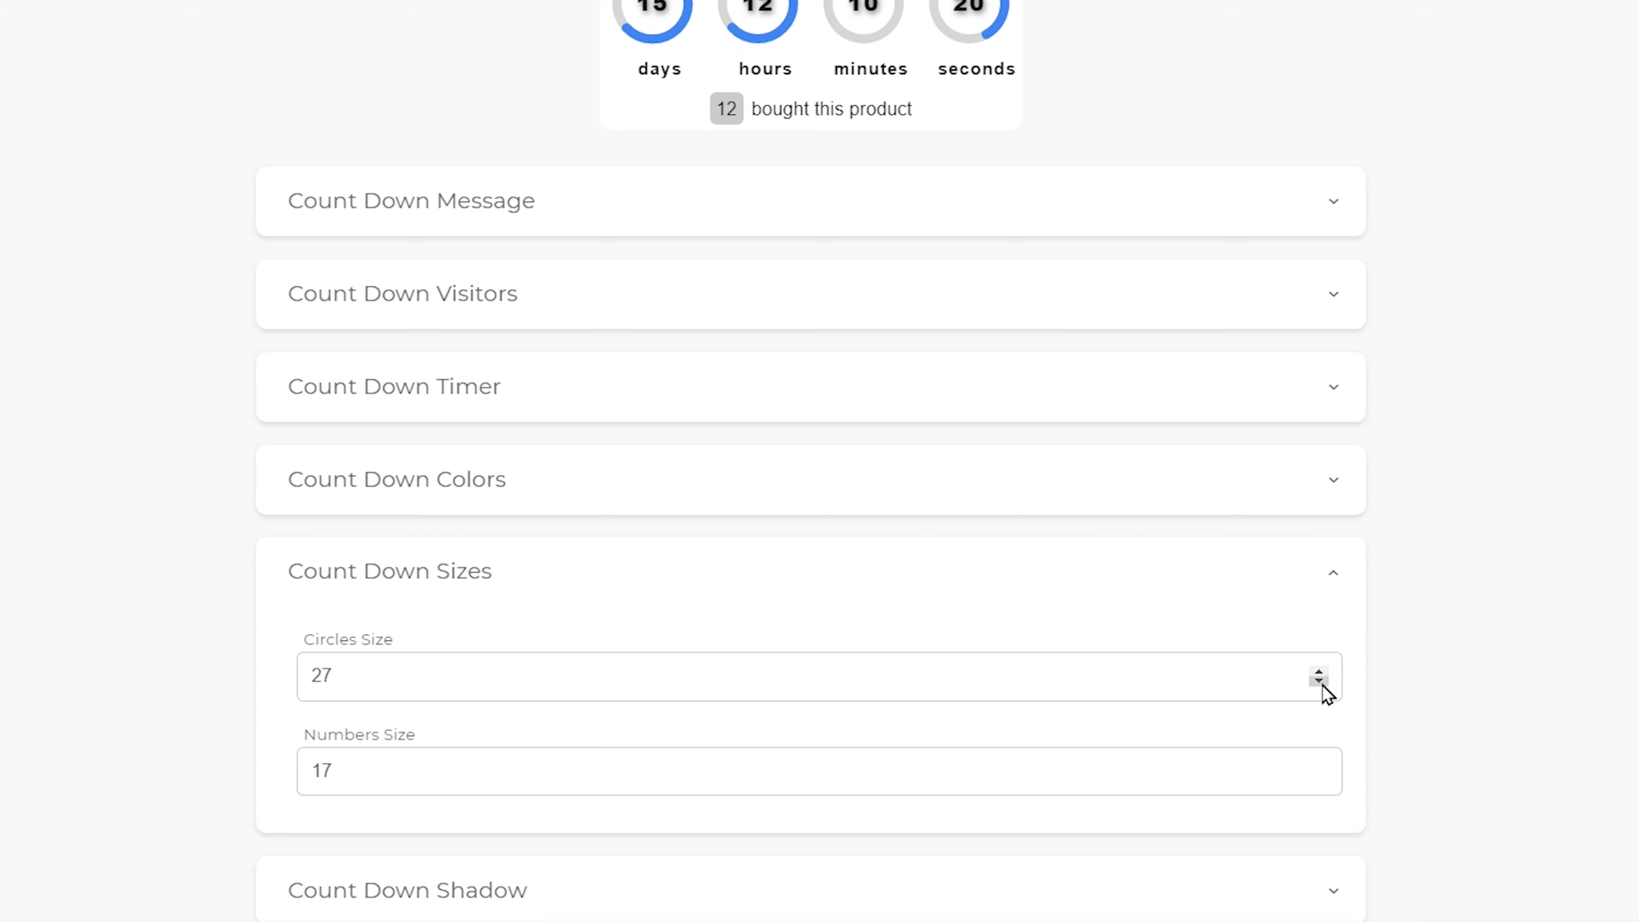
{"action": "left_click", "coordinate": [1319, 681]}
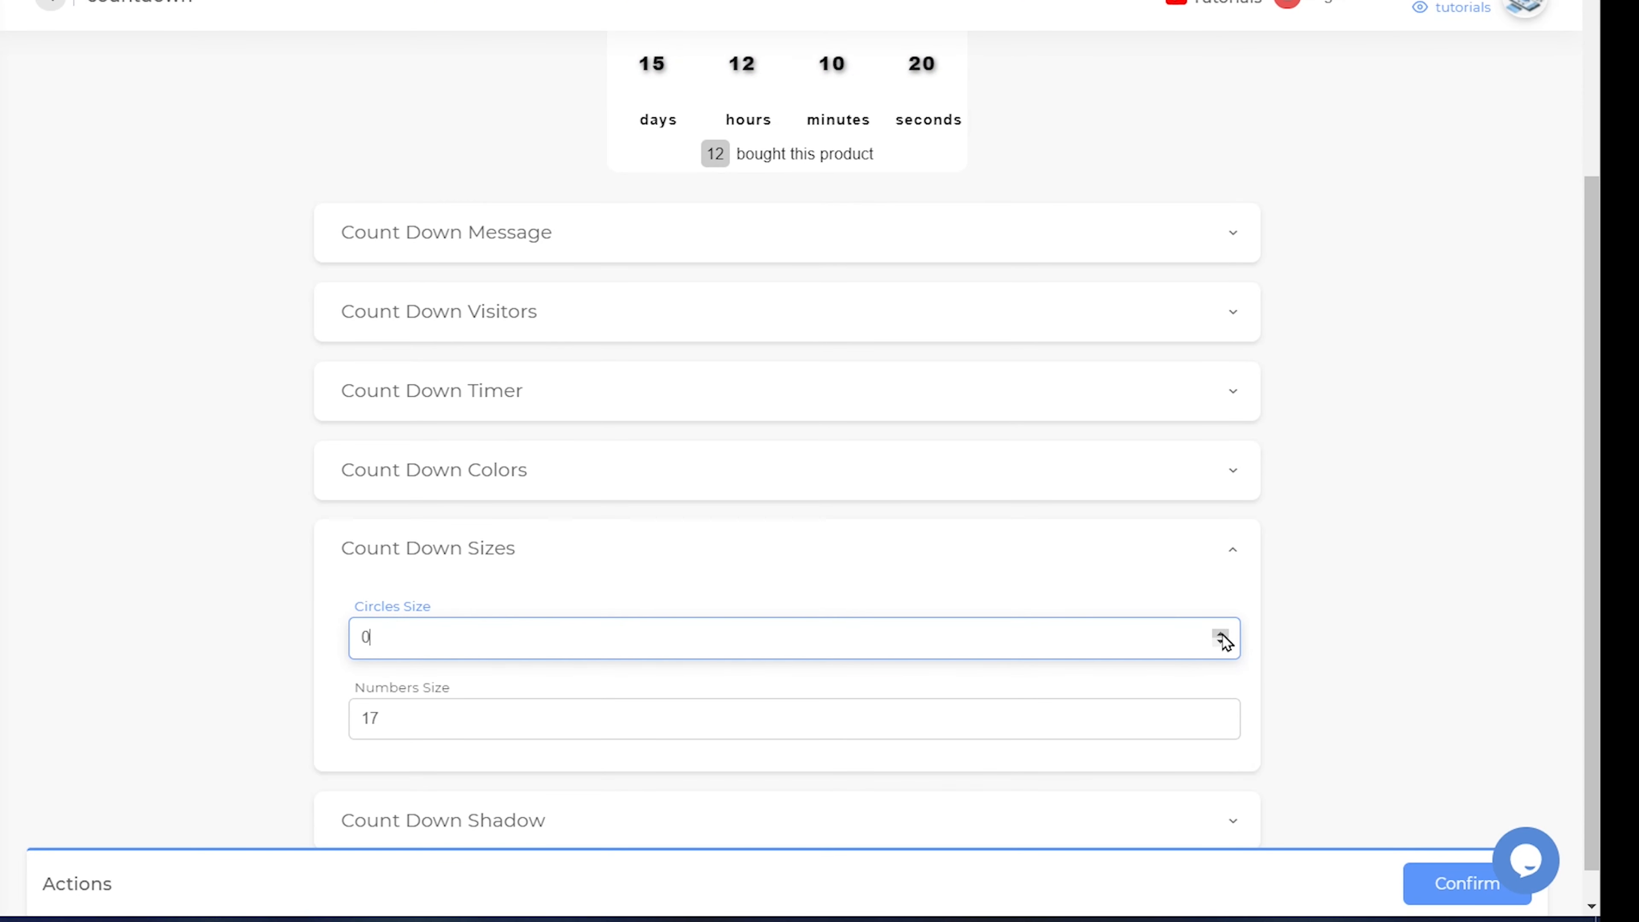
{"action": "left_click", "coordinate": [1220, 634]}
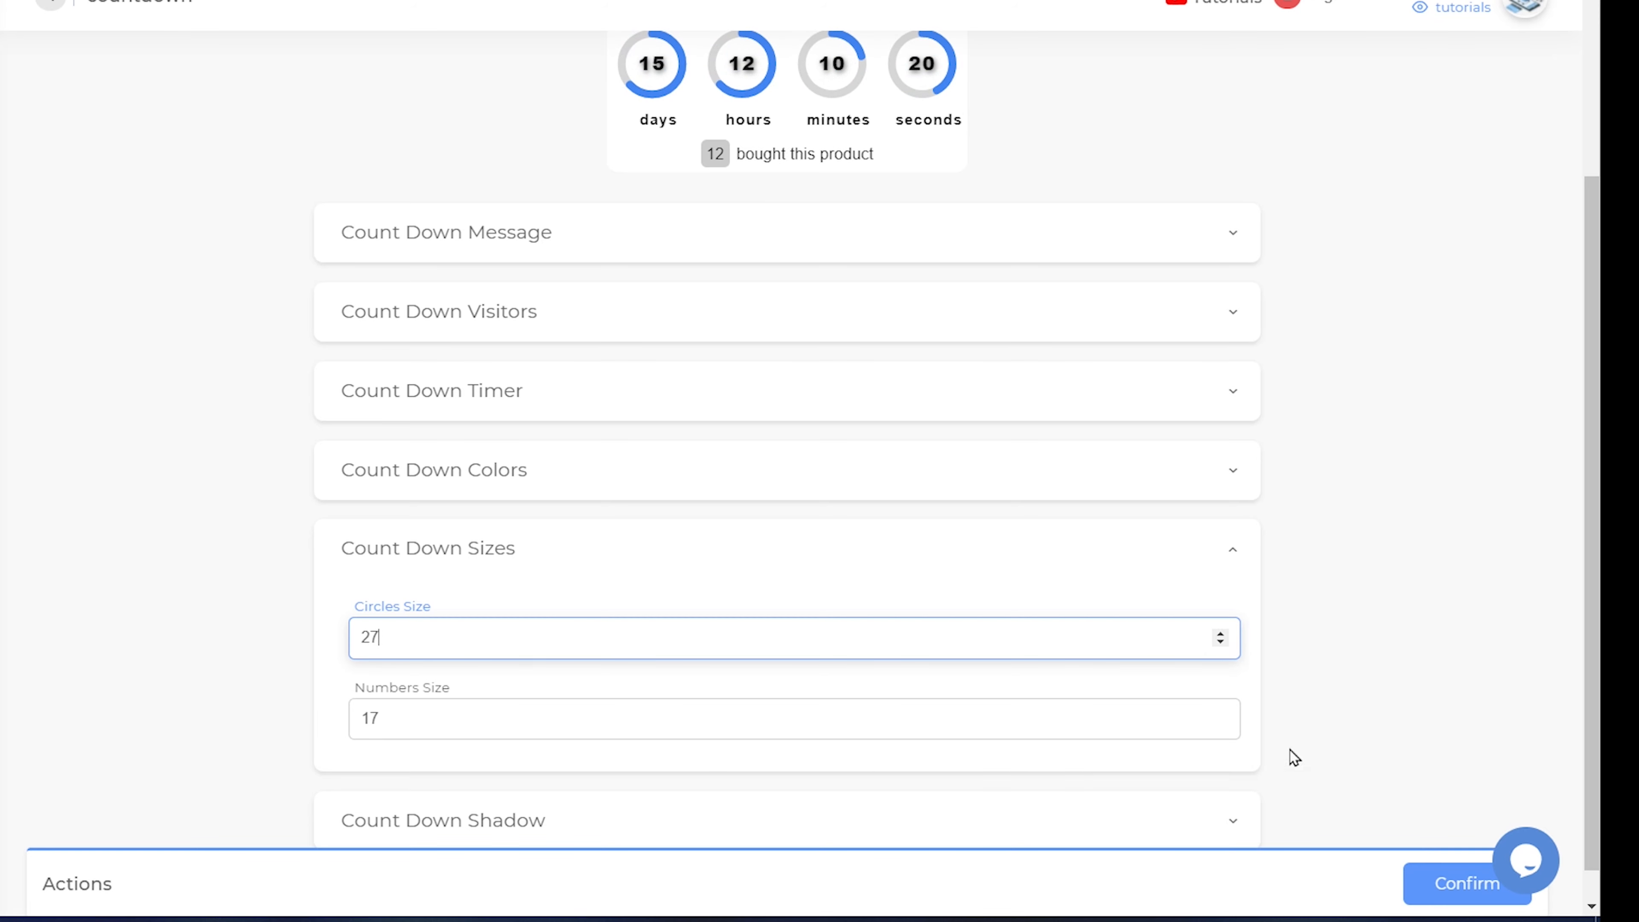
Adjust the countdown's Numbers Size, trying 30, 18 and 20, and collapse the size settings.
{"action": "left_click", "coordinate": [1220, 713]}
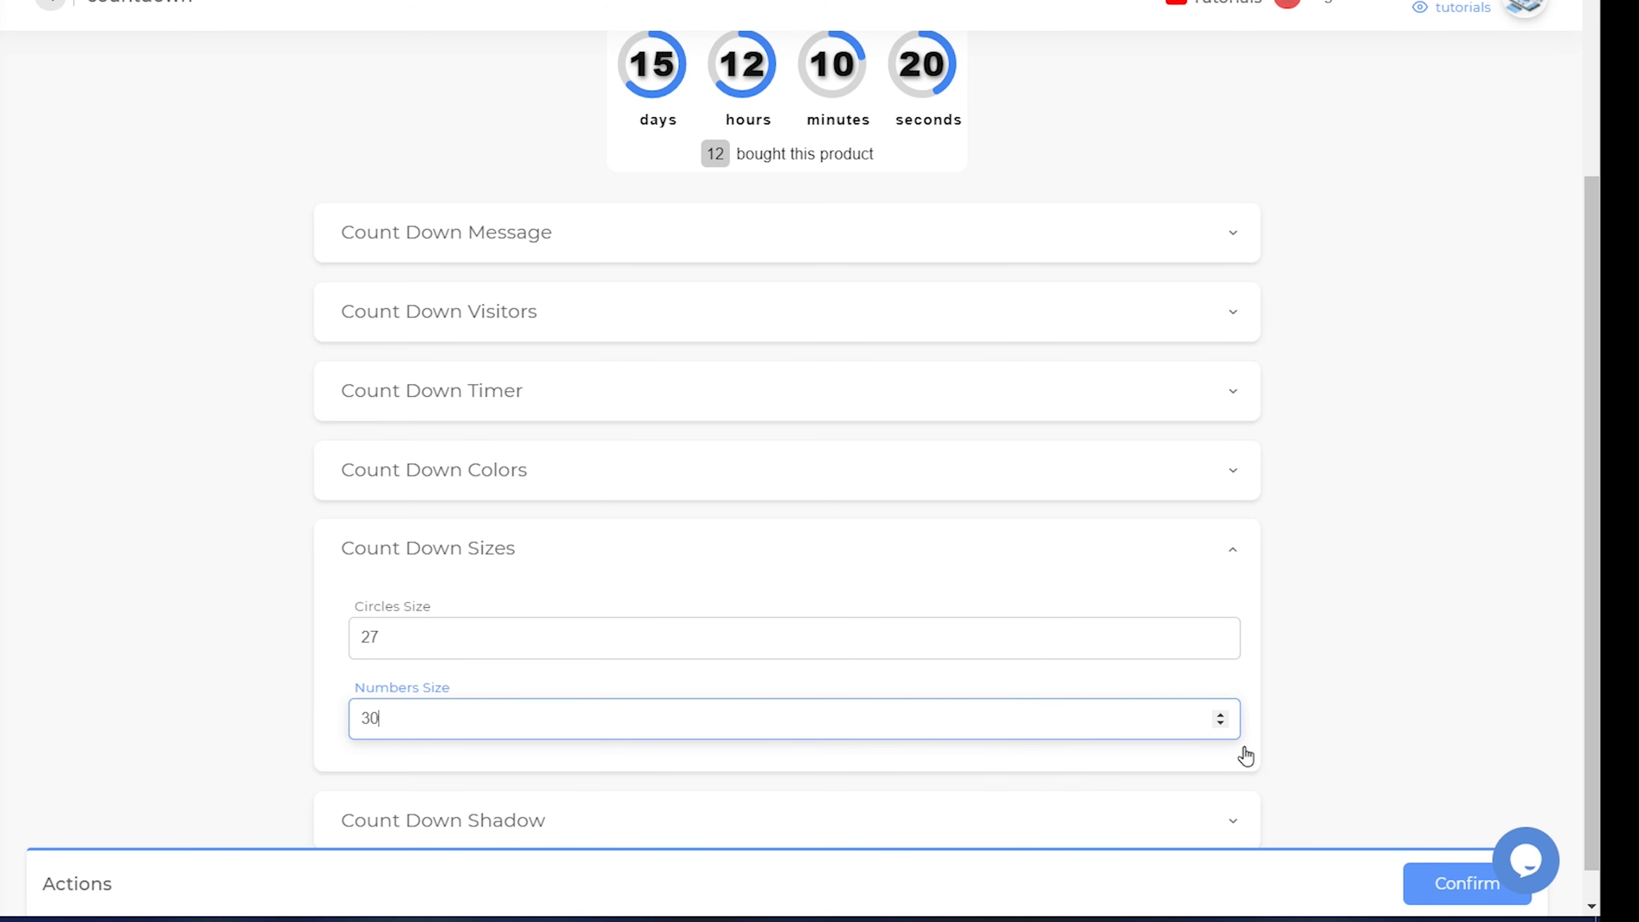
{"action": "left_click", "coordinate": [1220, 723]}
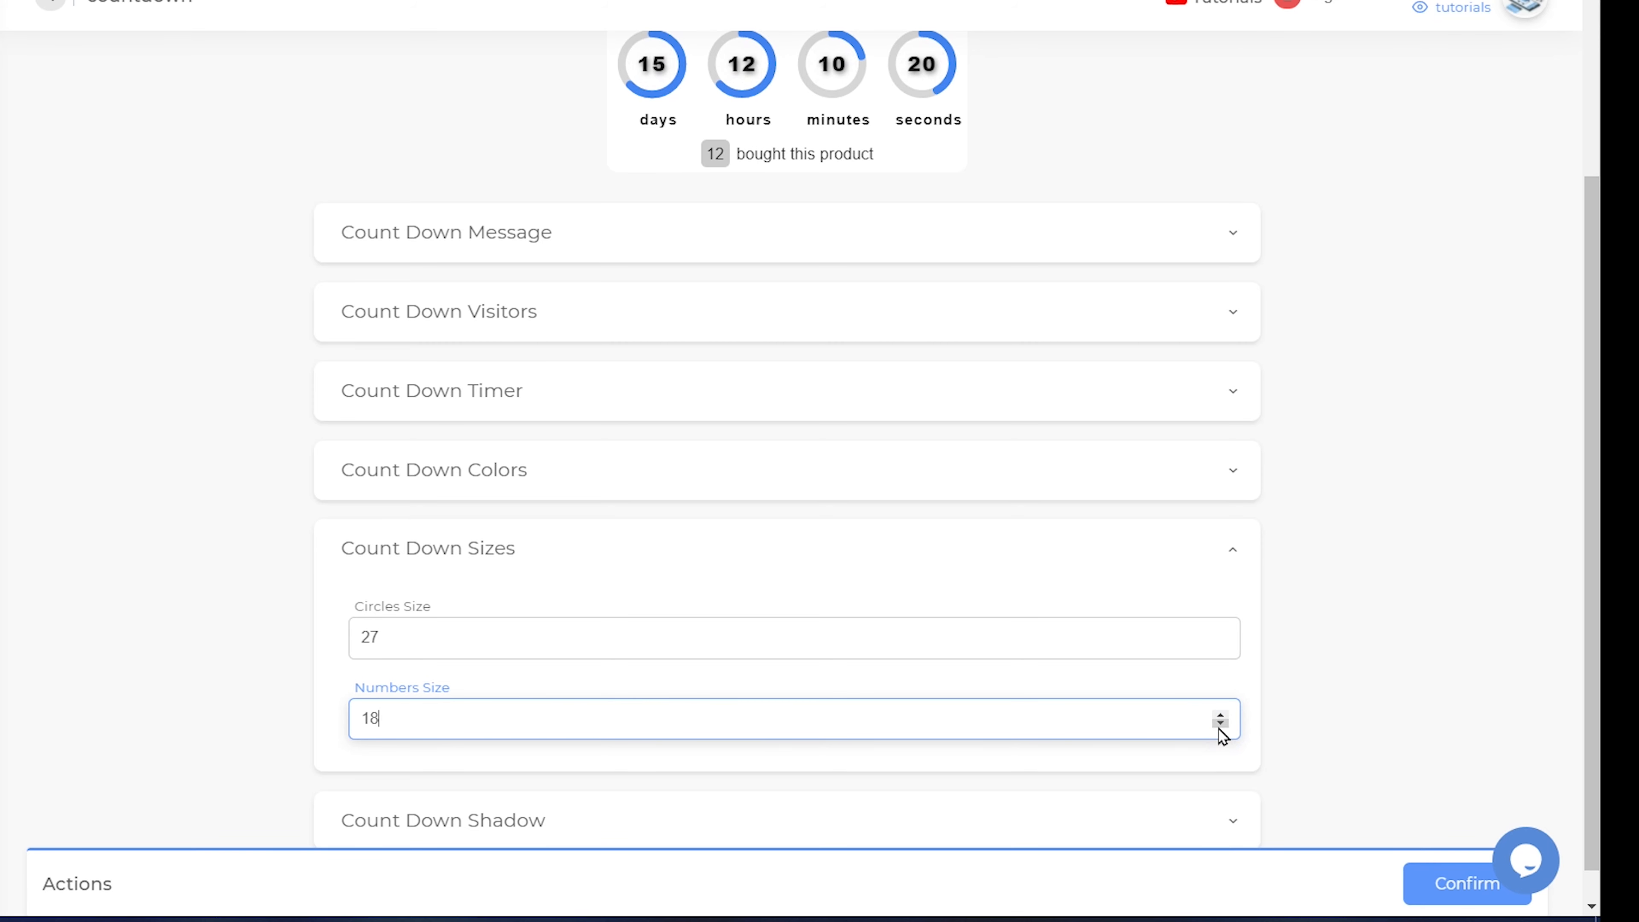
{"action": "left_click", "coordinate": [1220, 713]}
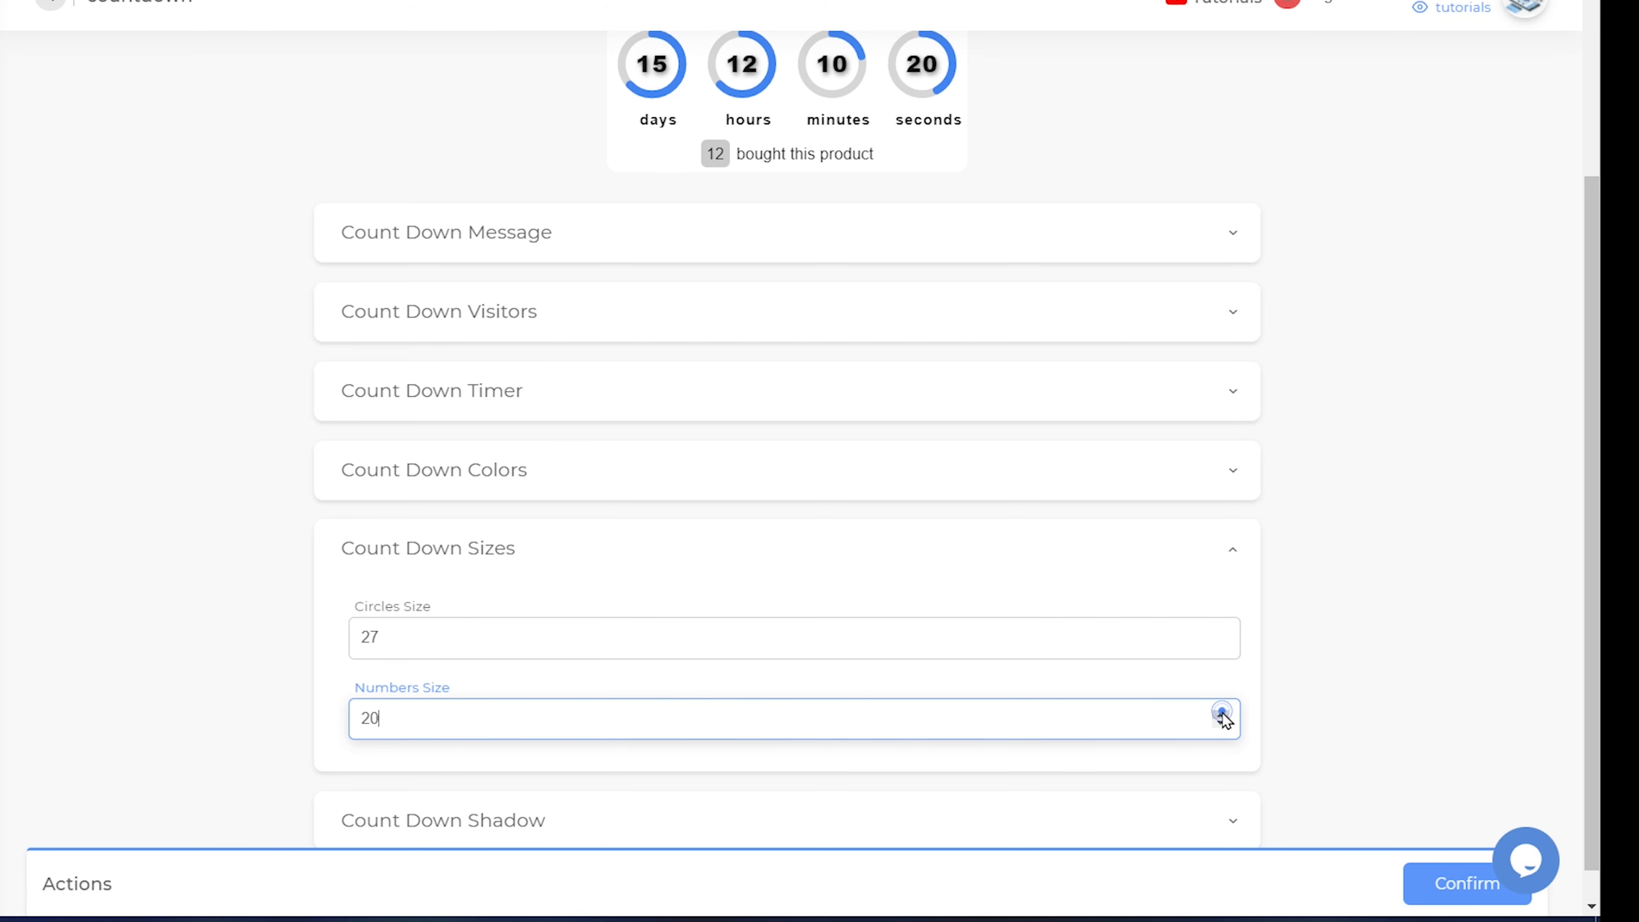
{"action": "left_click", "coordinate": [1220, 723]}
{"action": "left_click", "coordinate": [723, 565]}
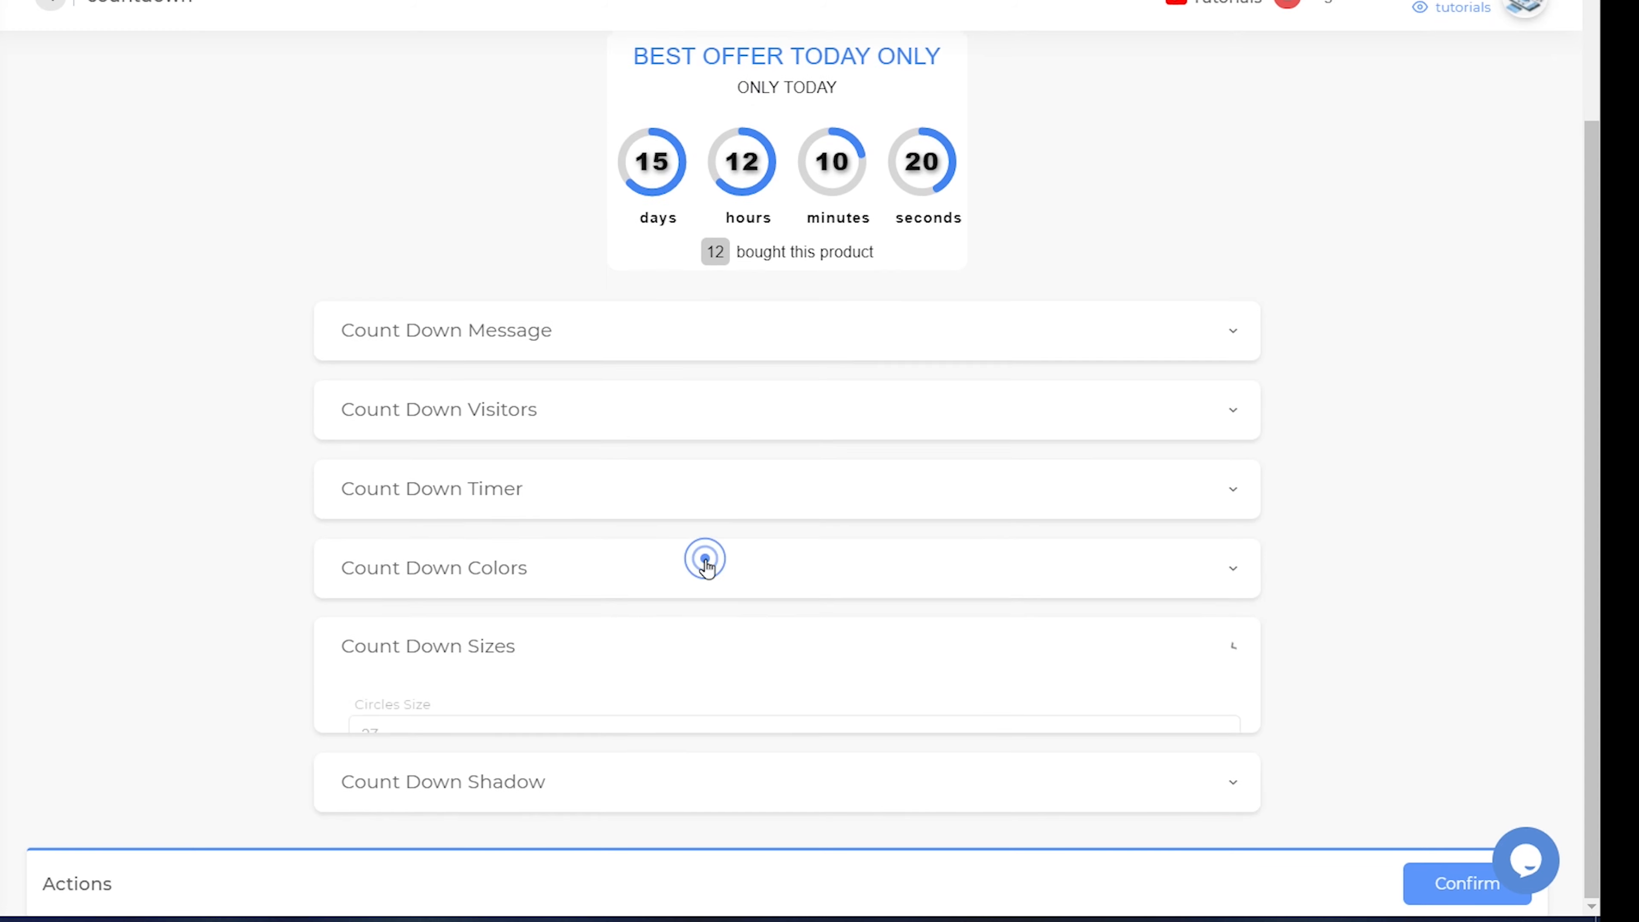
Open the Count Down Shadow settings.
{"action": "left_click", "coordinate": [546, 784]}
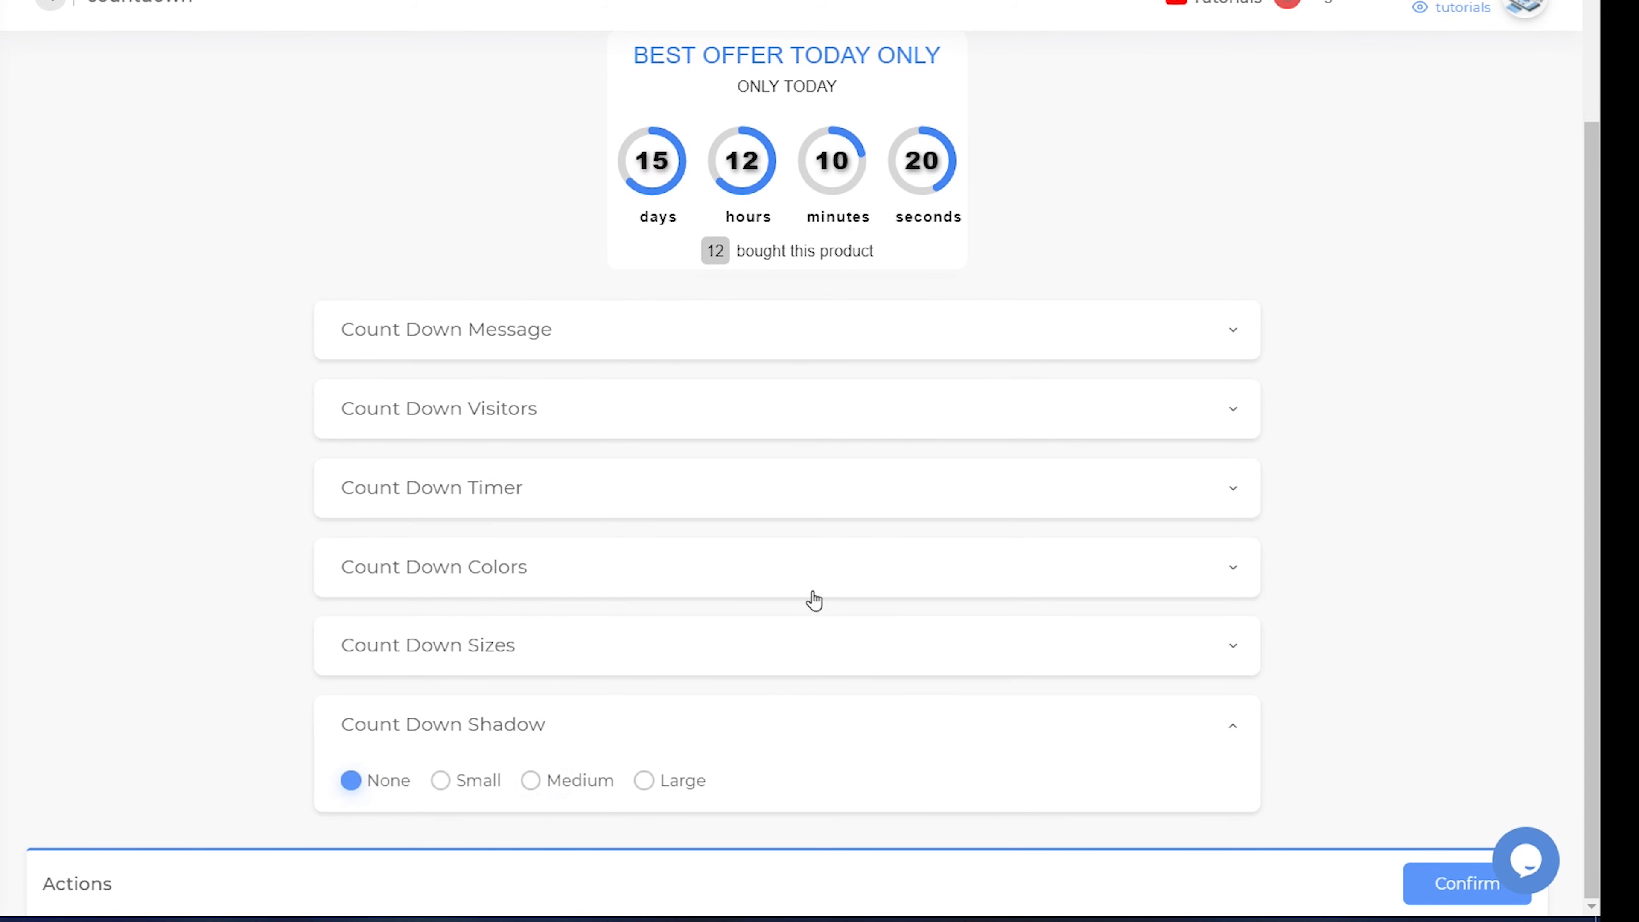